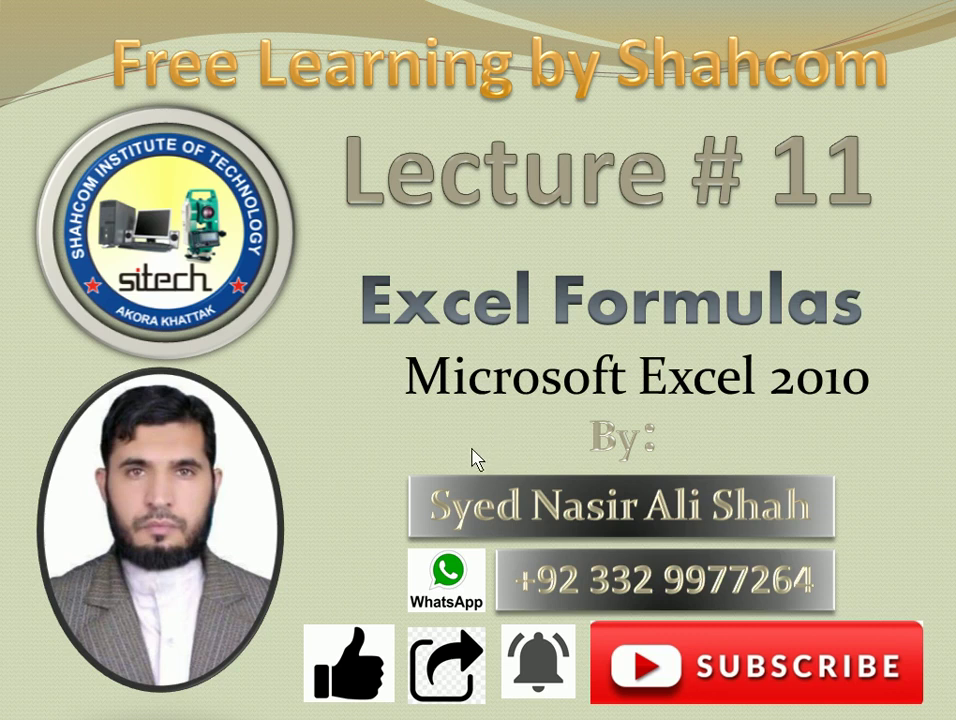
- Open the Start menu to reach the Excel workbook
key(super)
- Bring the Excel workbook forward and apply All Borders to A1:H10
click(330, 708)
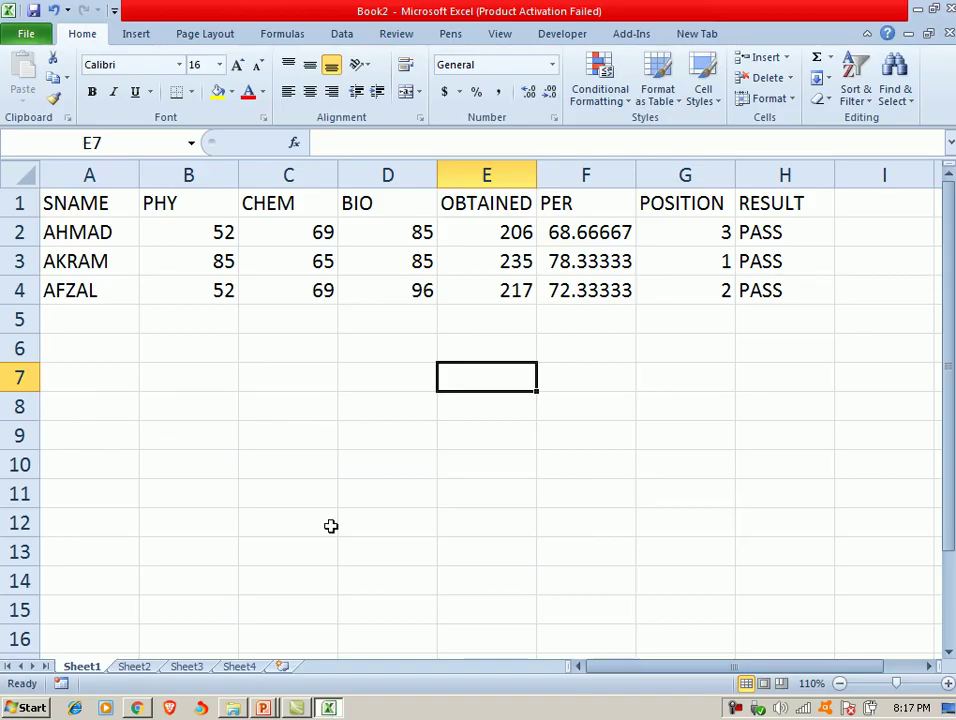
click(303, 370)
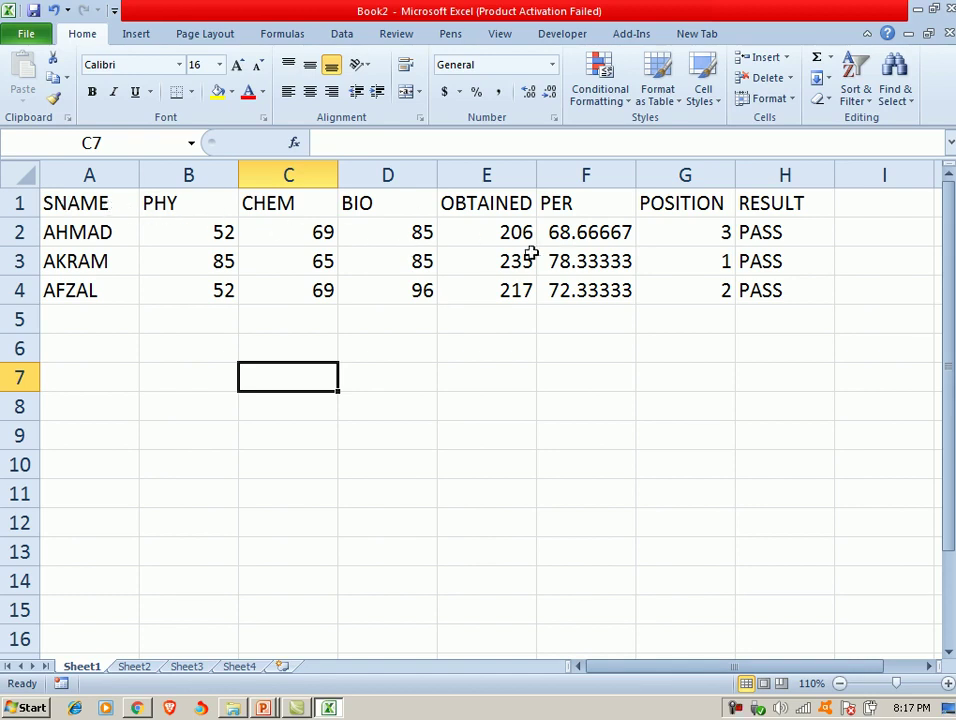
mouse_move(72, 203)
mouse_down()
mouse_move(753, 478)
mouse_move(749, 452)
mouse_up()
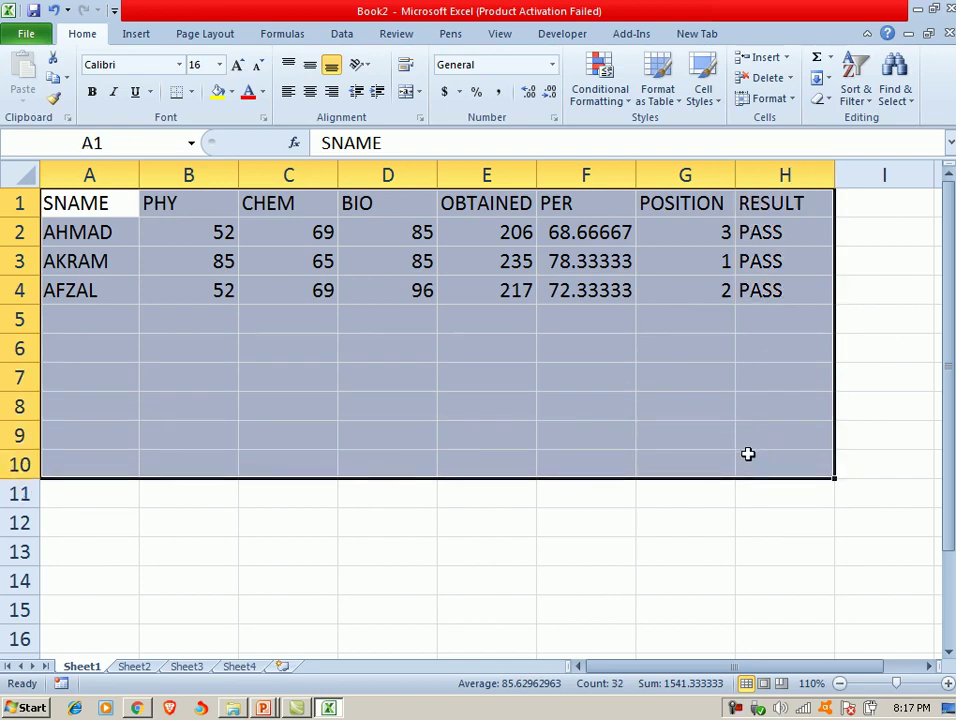
click(191, 91)
click(190, 240)
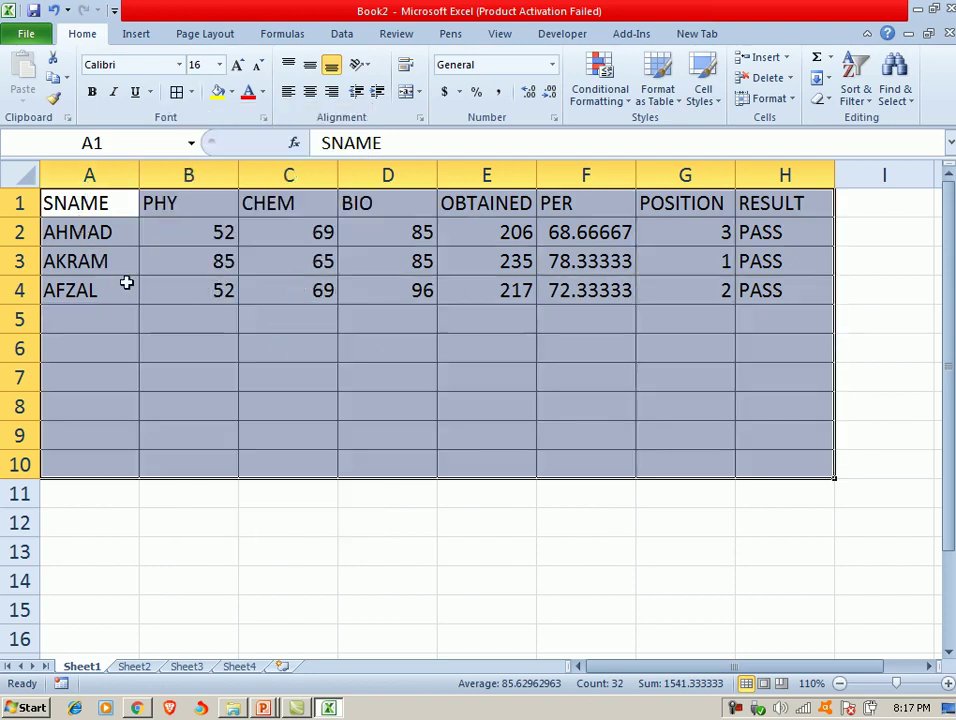
click(111, 312)
- Fill the marks table range A1:H10 with yellow
click(89, 203)
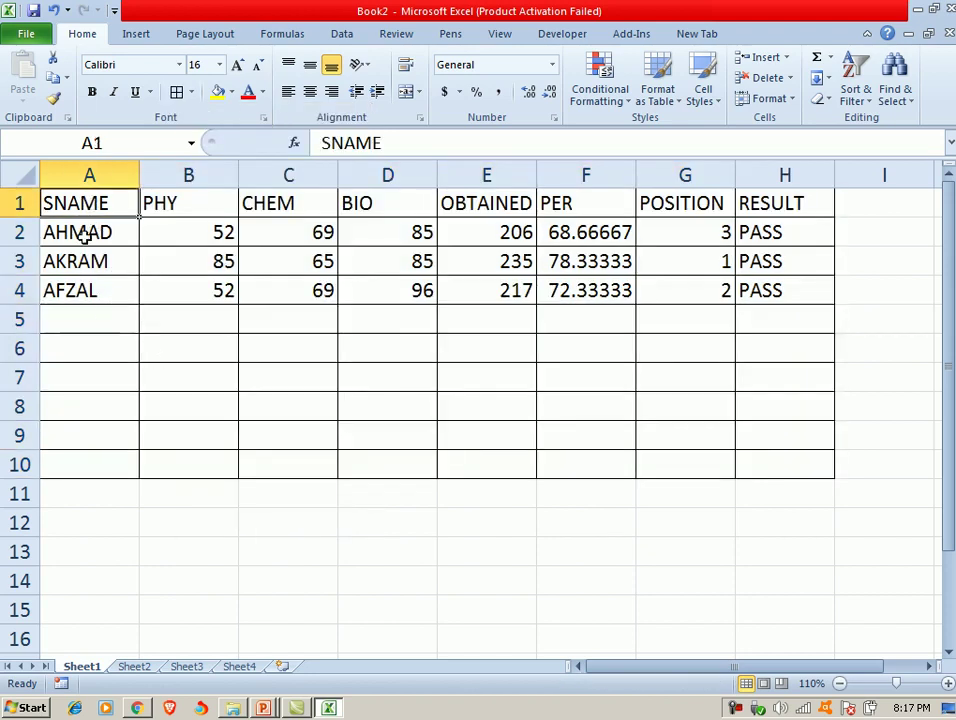
drag(94, 205, 760, 476)
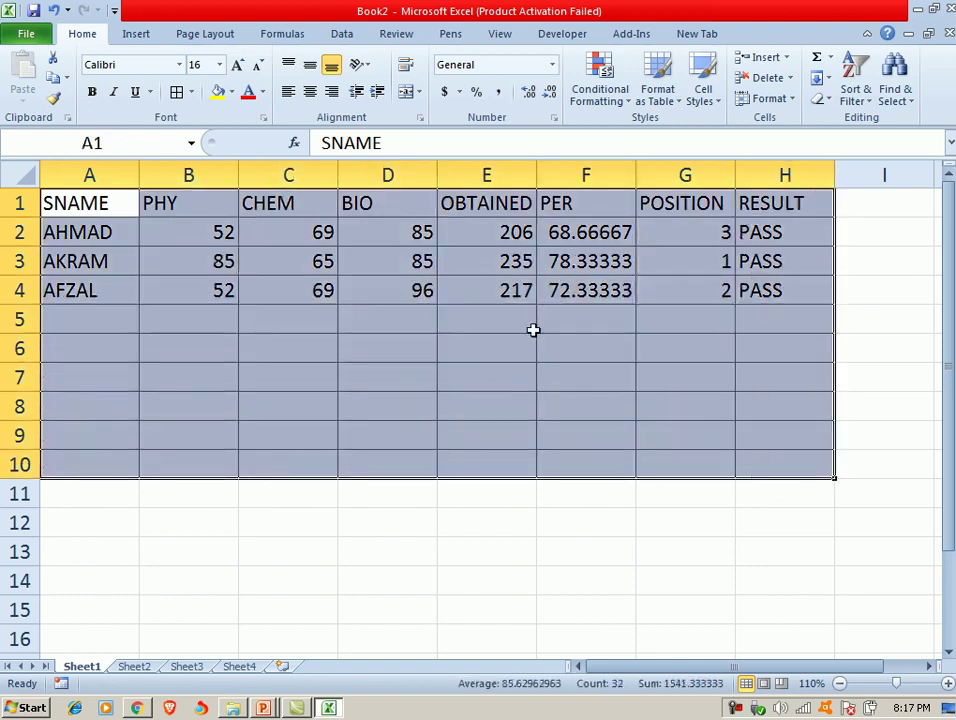
click(231, 91)
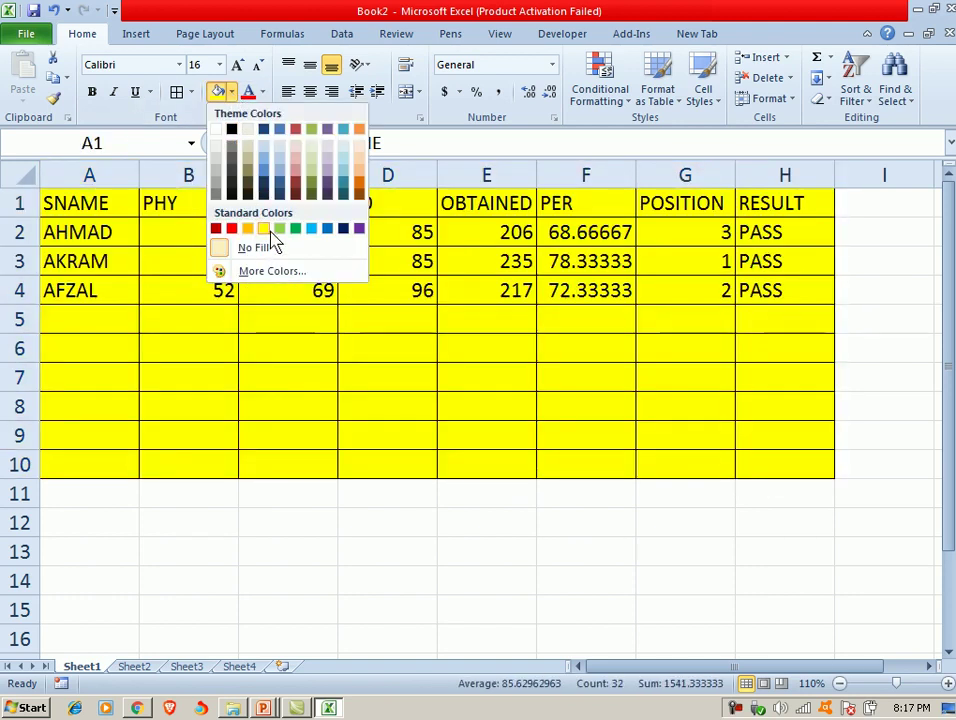
click(247, 228)
click(540, 371)
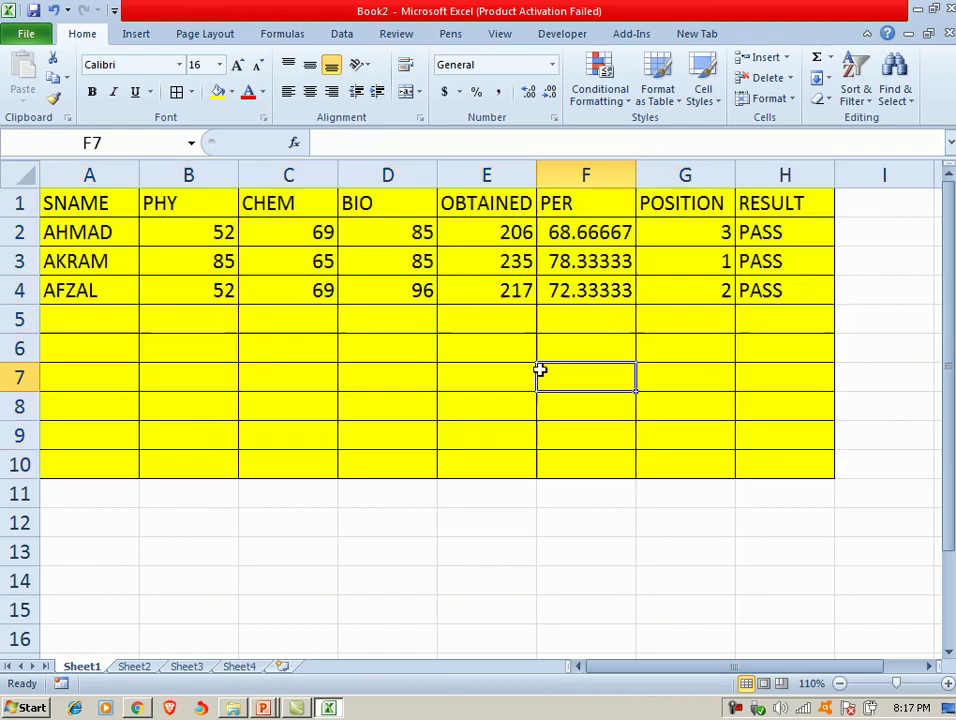
- Change the second student's PHY mark in B3 to 50
click(711, 494)
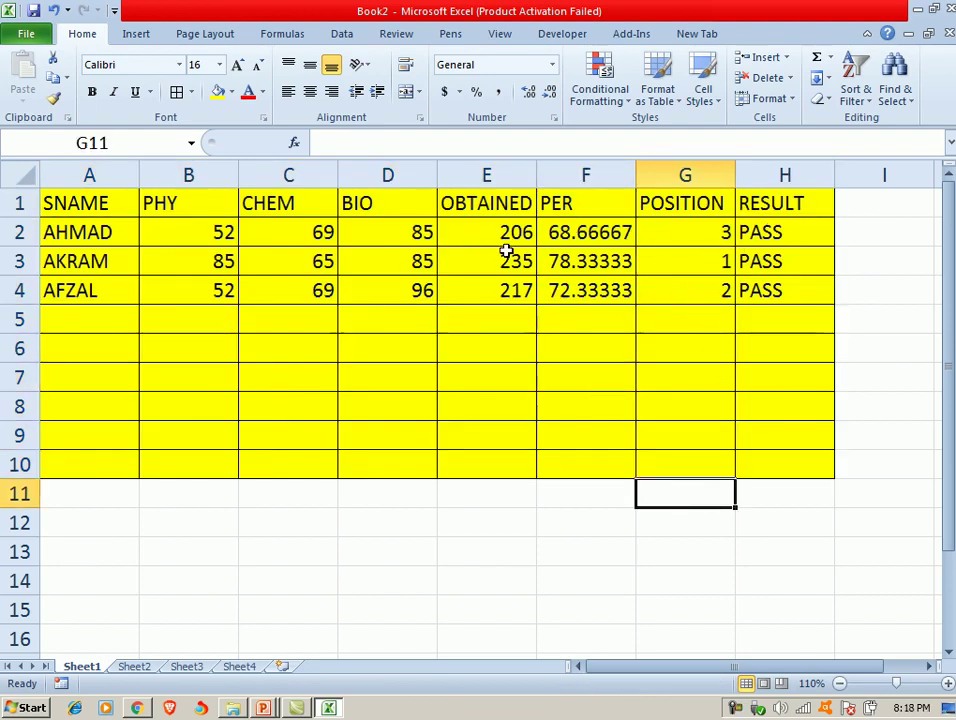
click(210, 260)
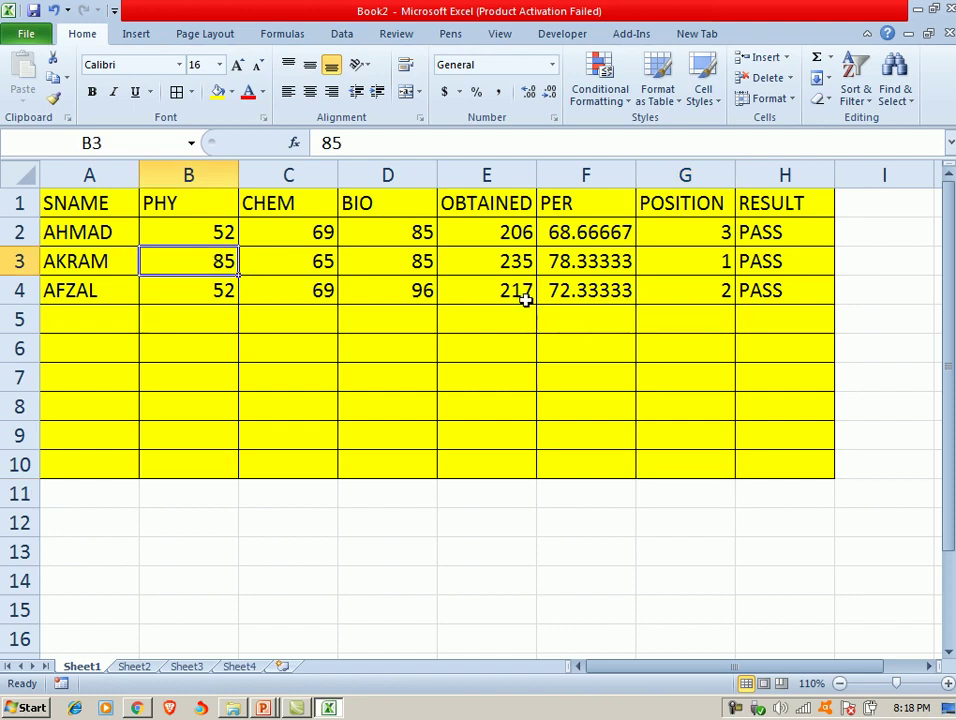
text(50)
key(Return)
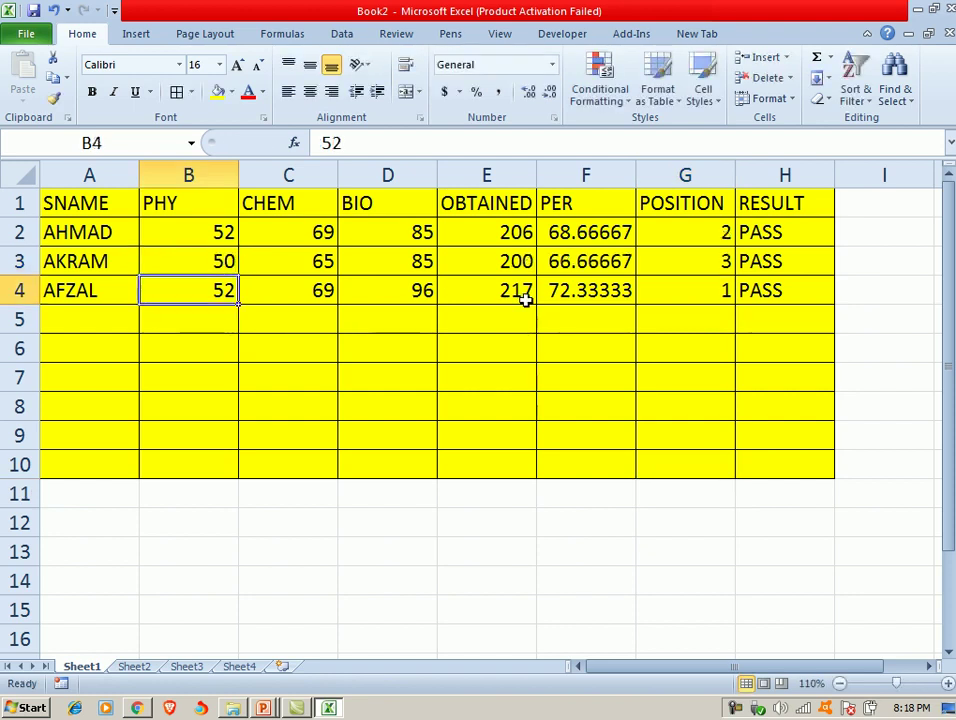
- Add a fifth student in row 5 with the student's name and marks 52, 65, 85
key(Return)
key(Left)
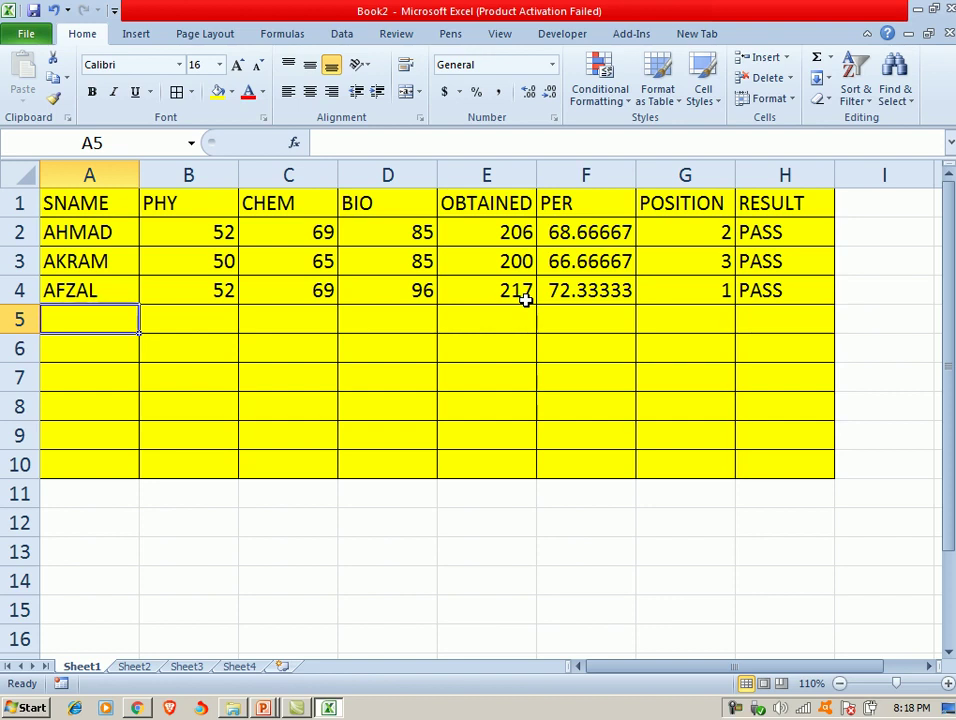
text(jawad)
key(Tab)
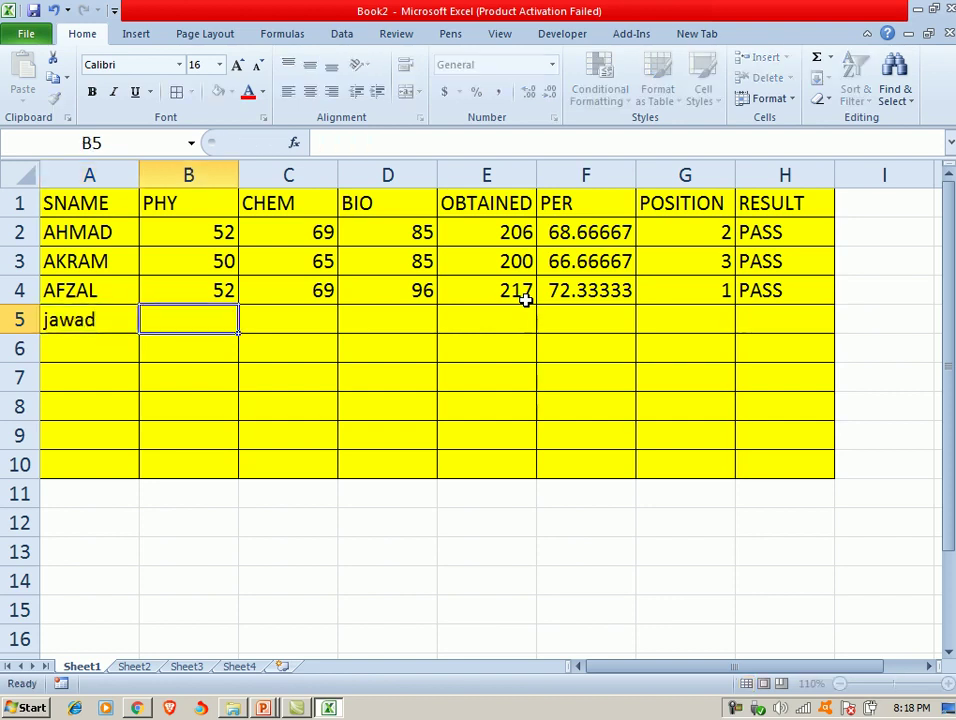
text(52)
key(Tab)
text(65)
key(Tab)
text(85)
key(Tab)
- Copy the total formula down column E and the percentage formula down to F6
click(518, 288)
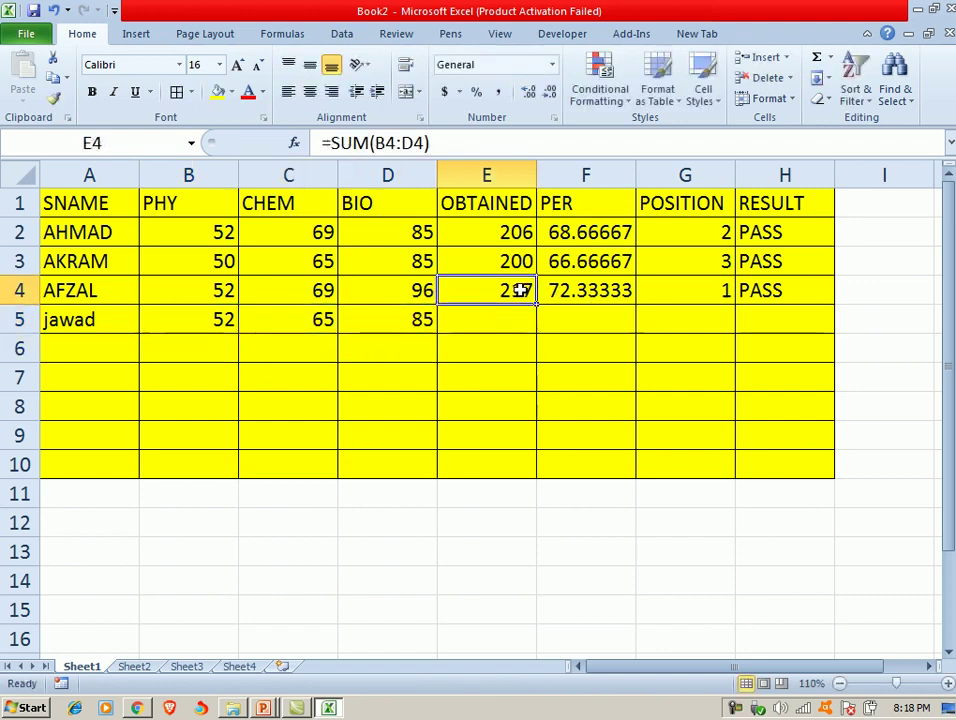
drag(537, 304, 539, 337)
click(602, 286)
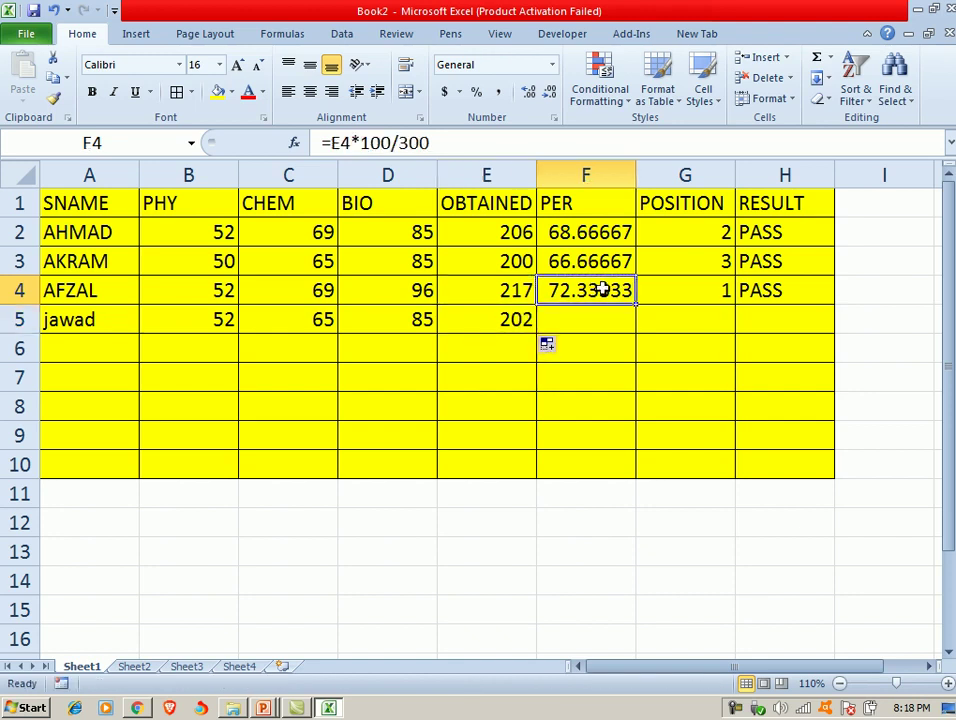
click(534, 325)
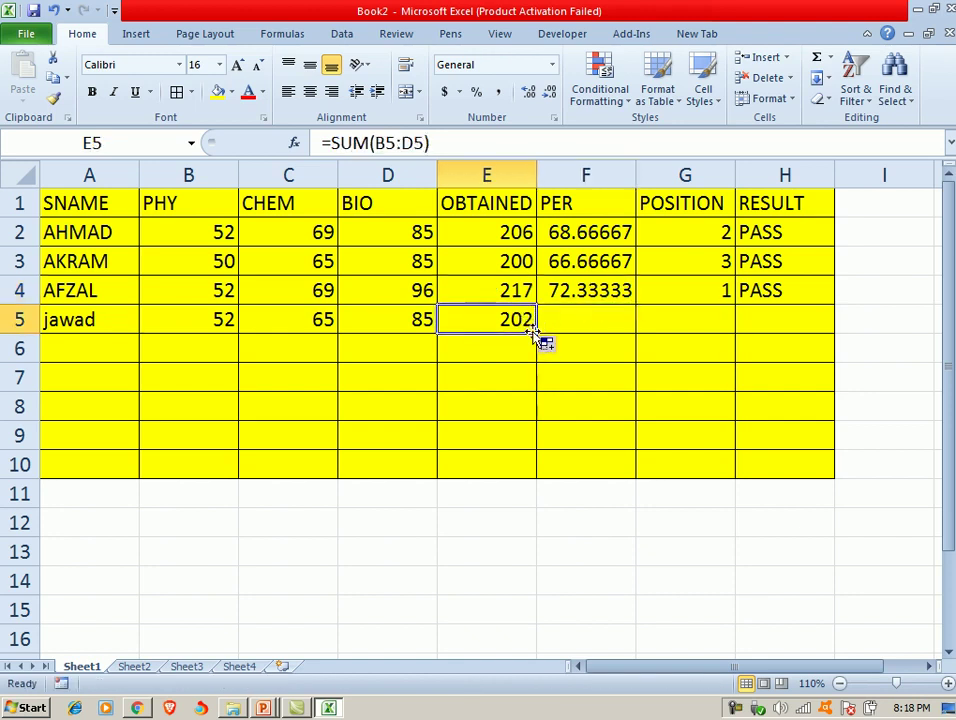
drag(537, 339, 525, 460)
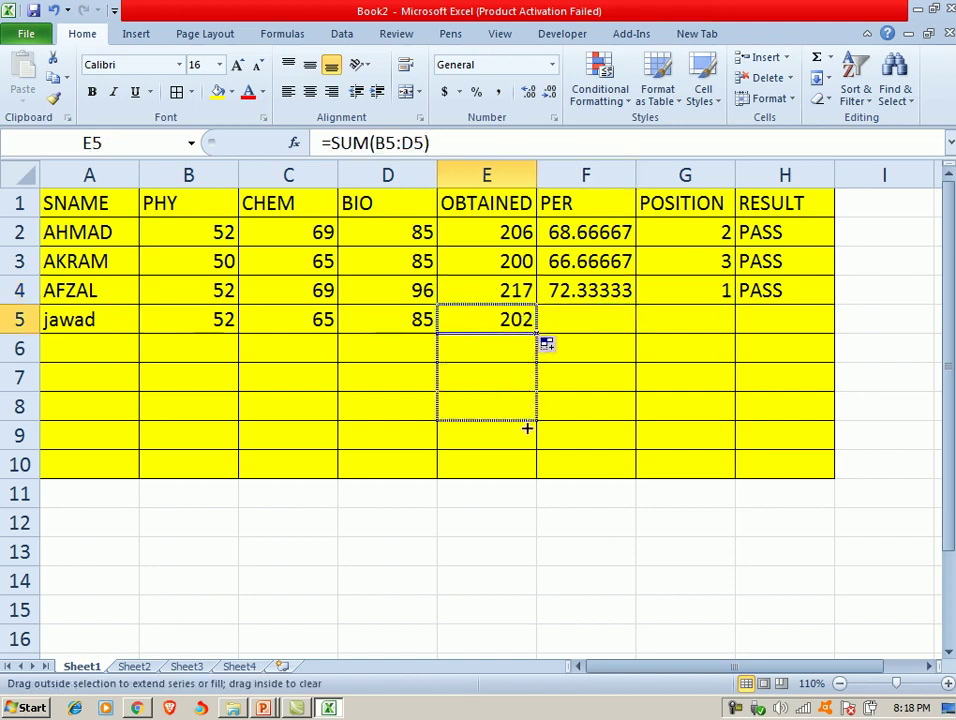
click(607, 292)
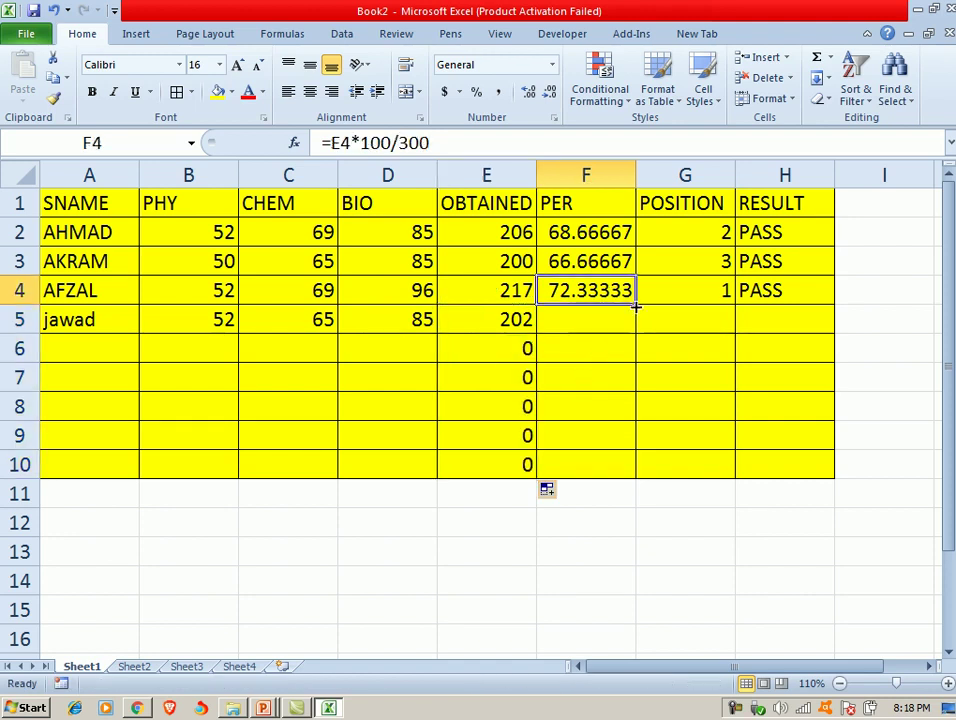
drag(634, 306, 645, 345)
- Copy the position formula from G2 and result formula from H2 down to row 6
click(717, 290)
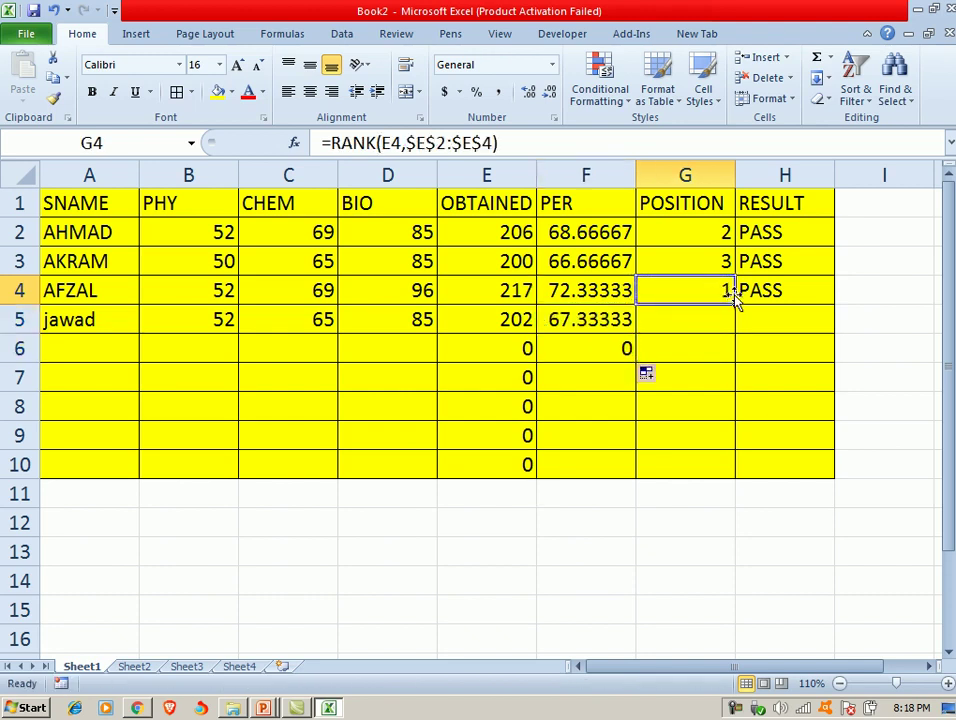
click(722, 230)
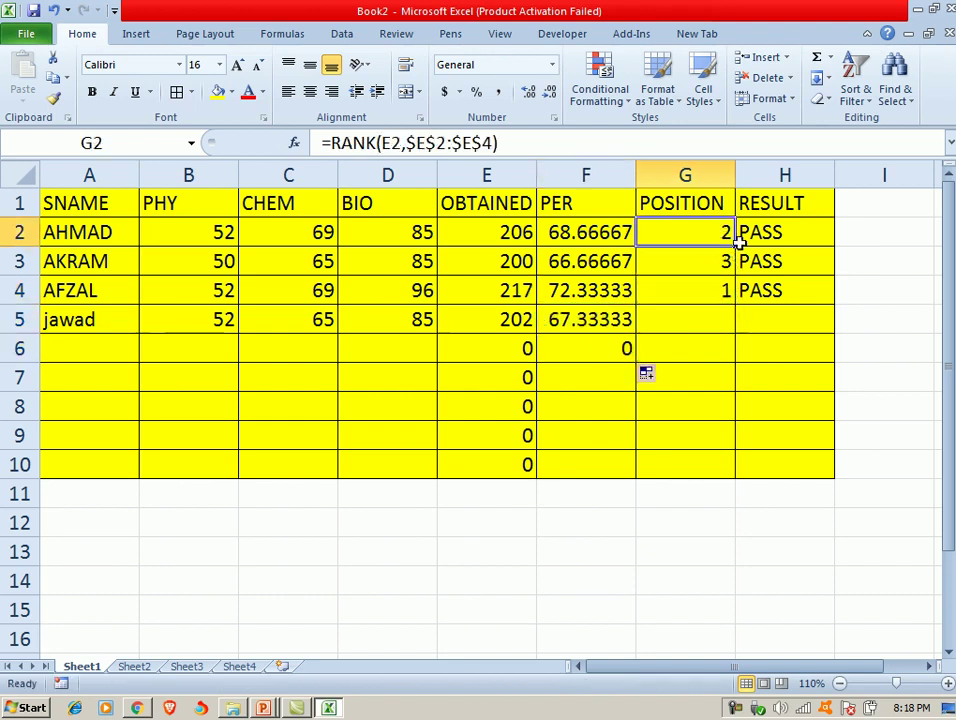
drag(735, 243, 725, 352)
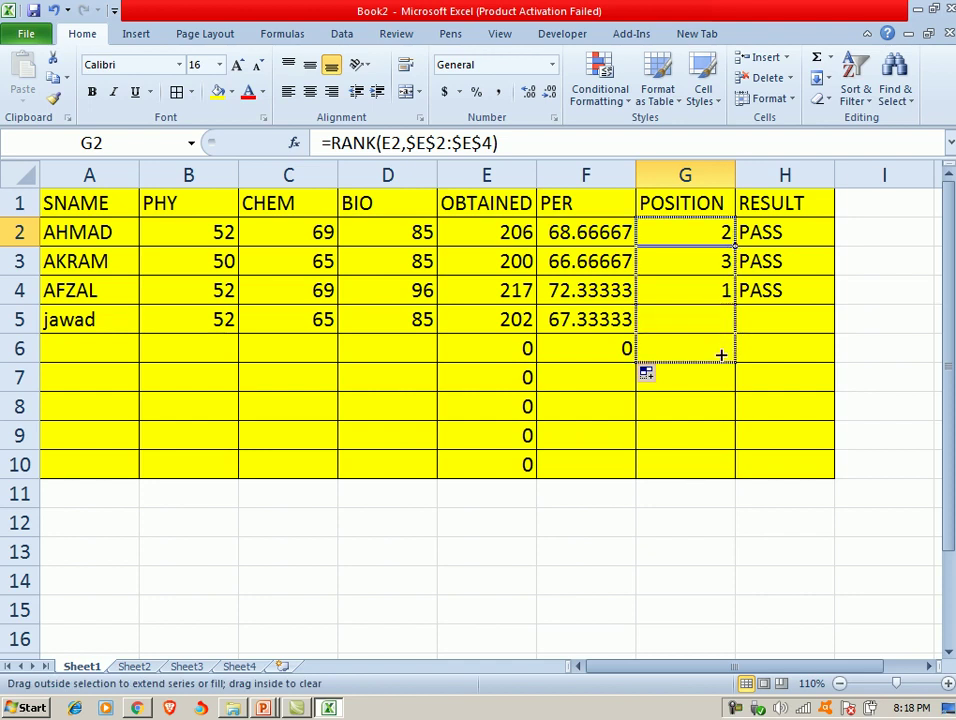
click(783, 236)
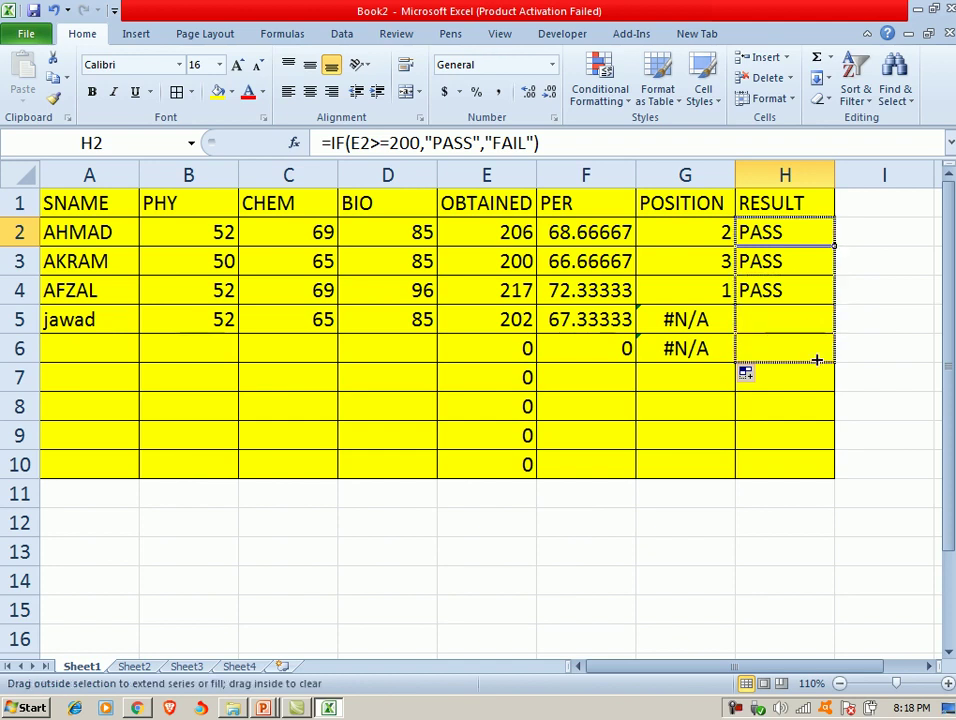
drag(835, 246, 819, 352)
- Clear the stray formulas from G6, F6 and H6
click(720, 376)
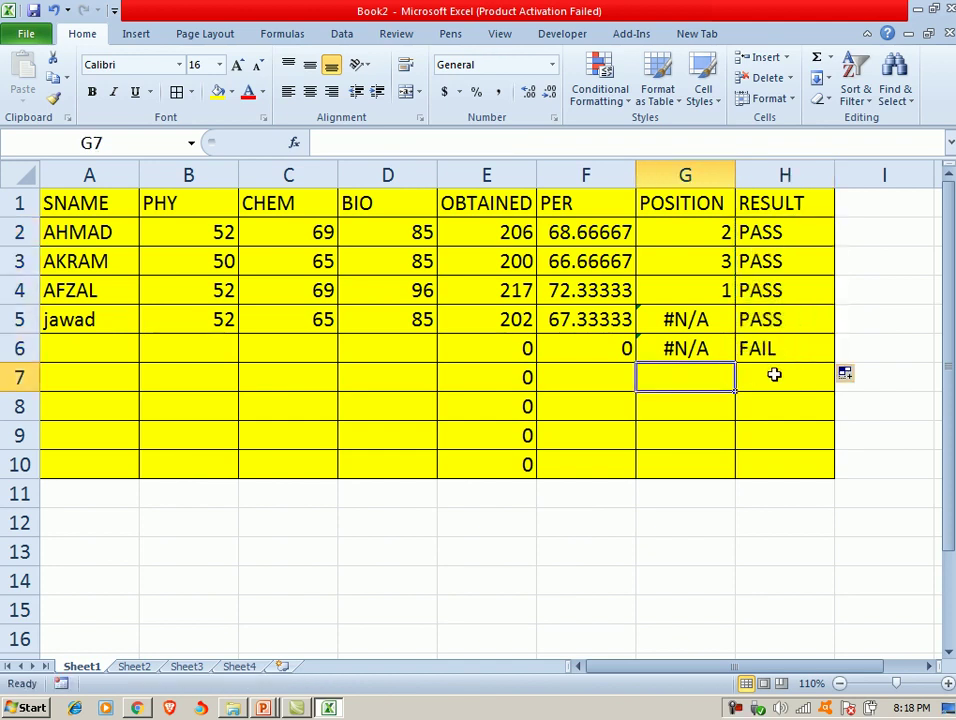
click(704, 356)
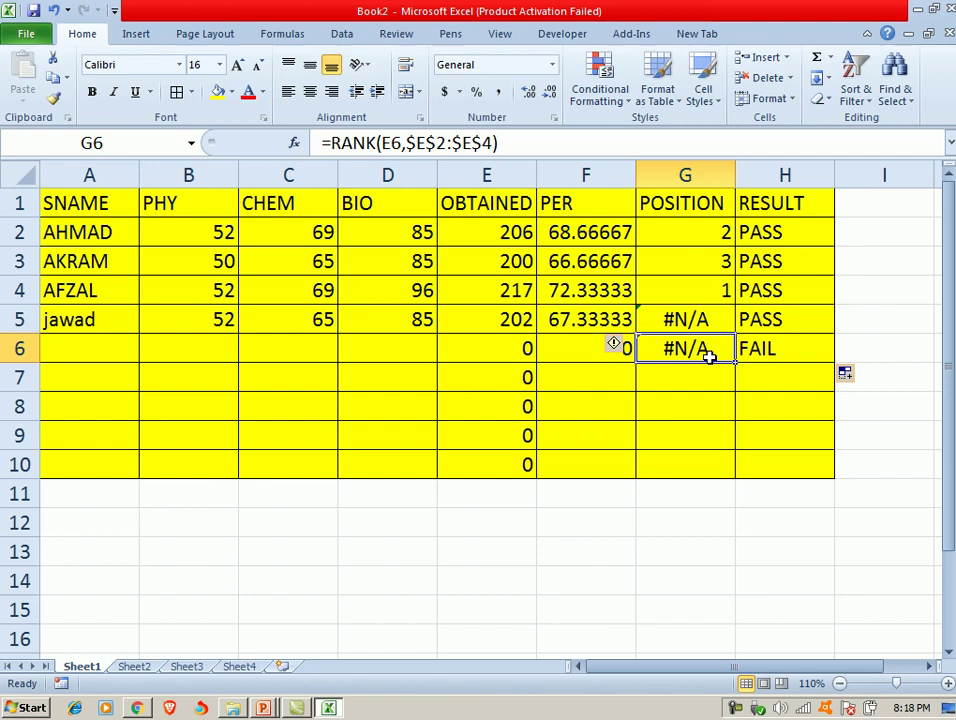
key(Delete)
click(770, 352)
click(576, 354)
key(Delete)
click(750, 358)
key(Delete)
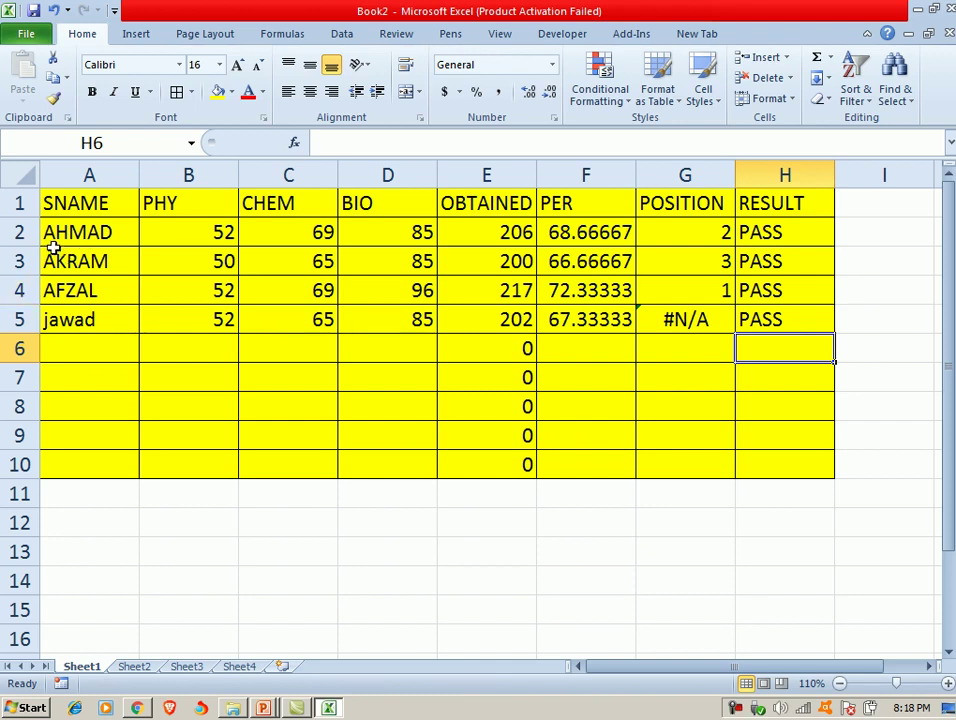
- Insert a blank column A before the student names
click(98, 176)
right_click(98, 176)
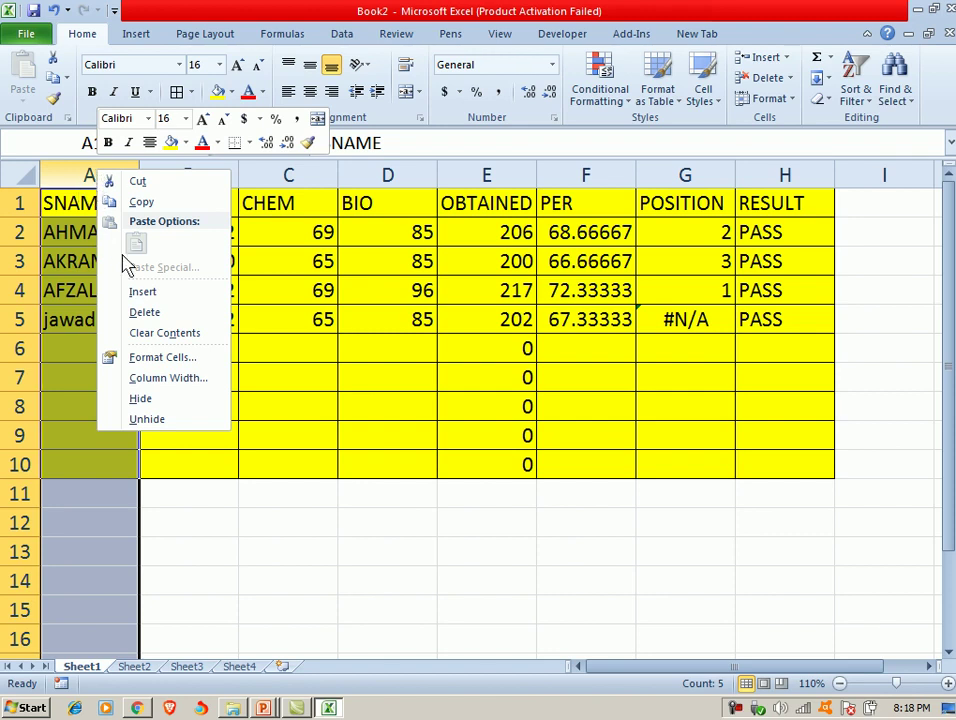
click(124, 291)
- Number the students 1 to 9 down A2:A10 as a filled series
click(86, 245)
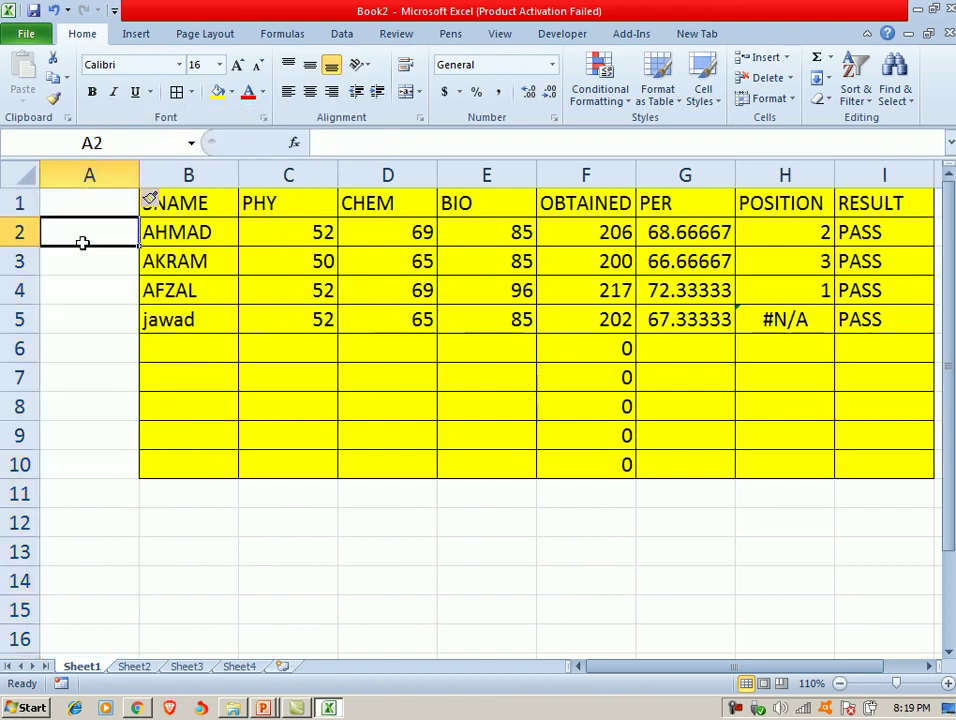
text(1)
key(Return)
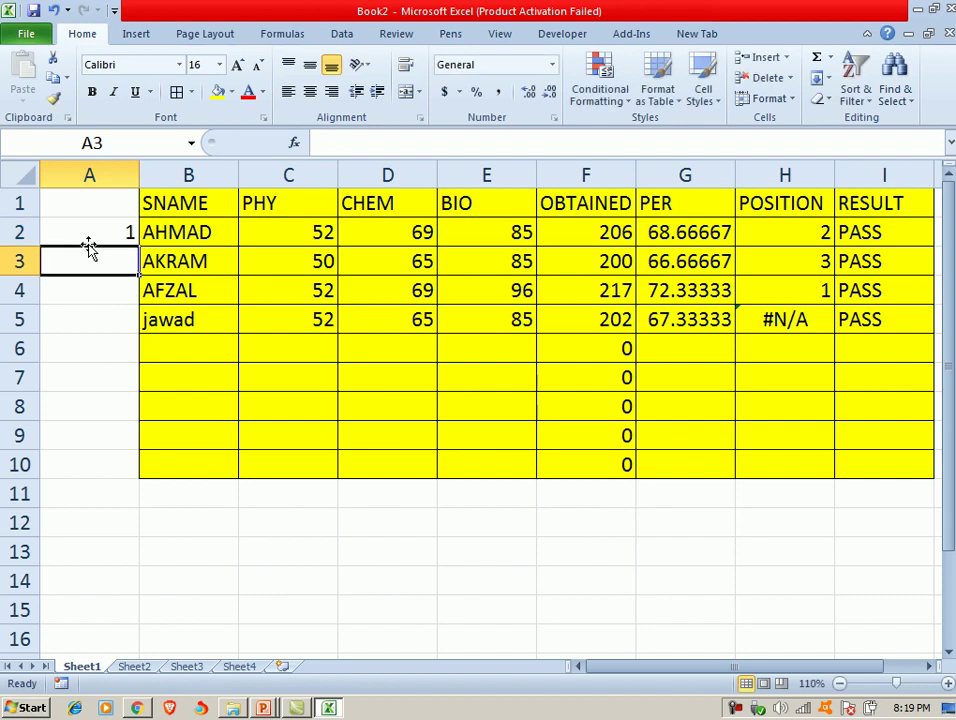
text(2)
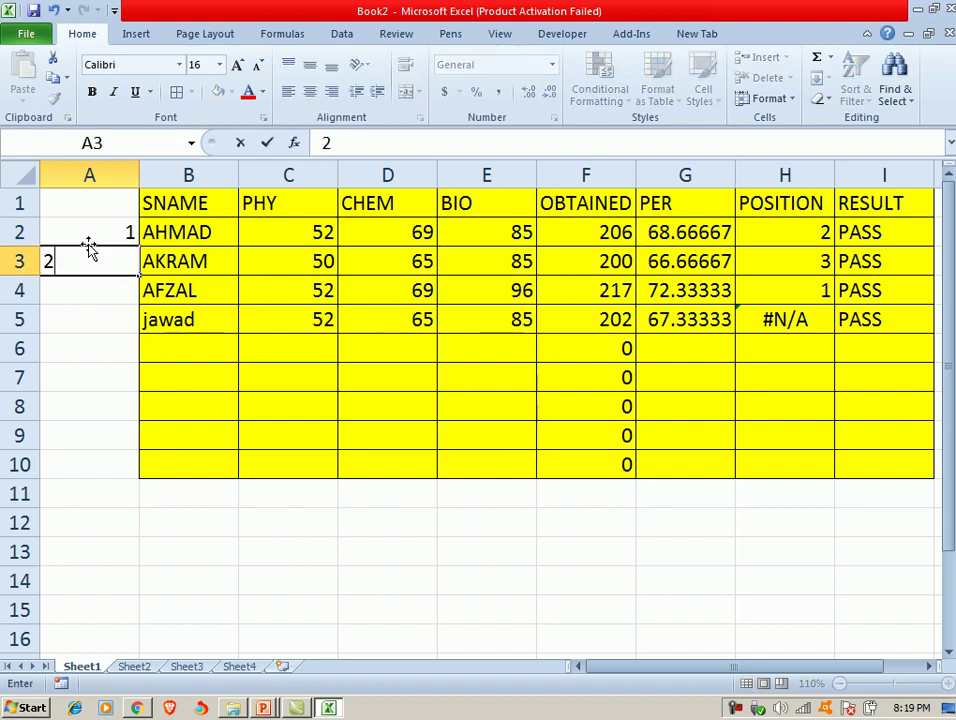
key(Return)
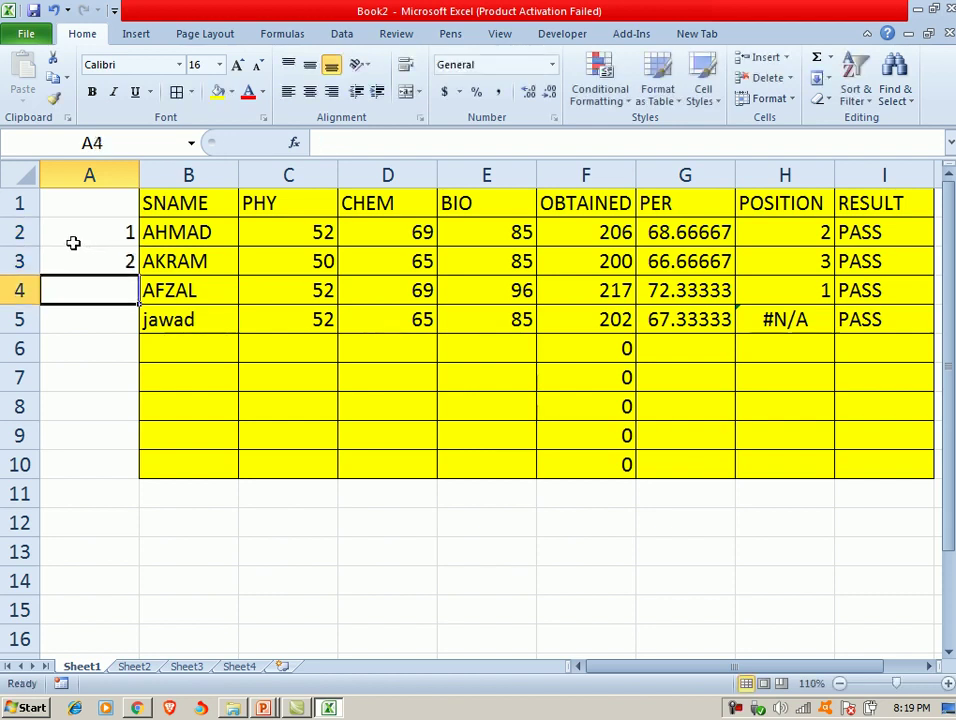
drag(75, 238, 82, 260)
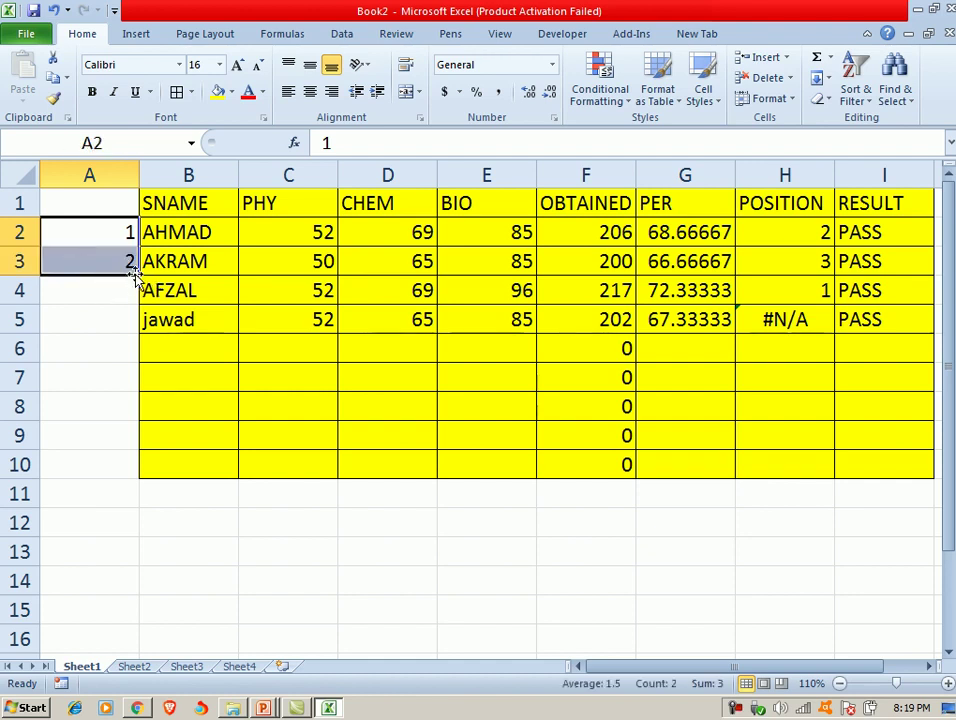
drag(137, 275, 122, 476)
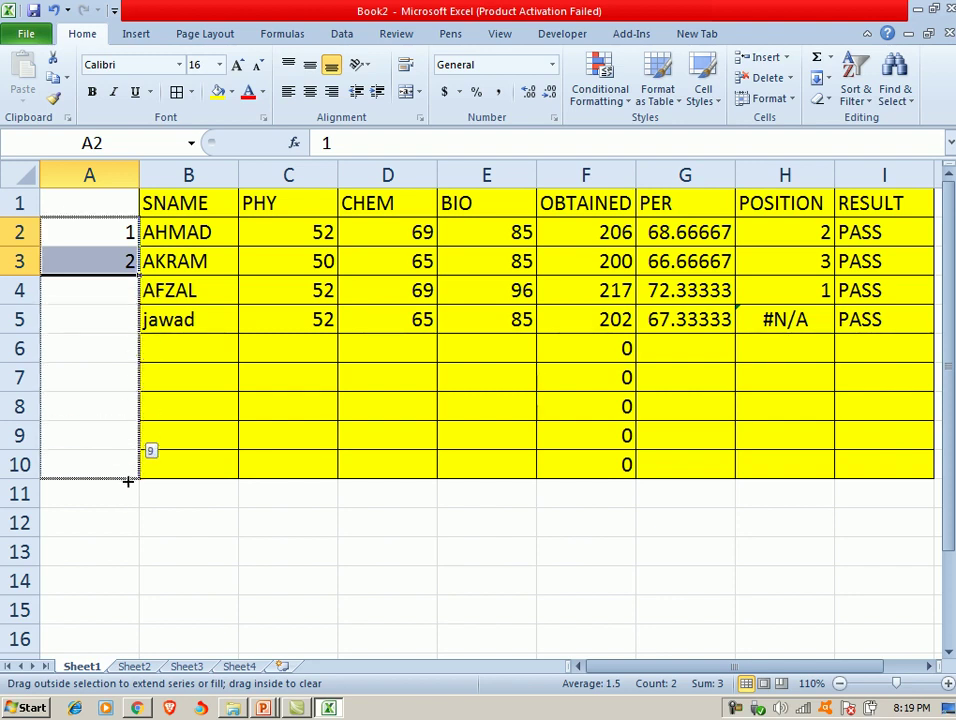
drag(122, 476, 126, 479)
- Navigate to the third student's CHEM mark in row 4
click(309, 459)
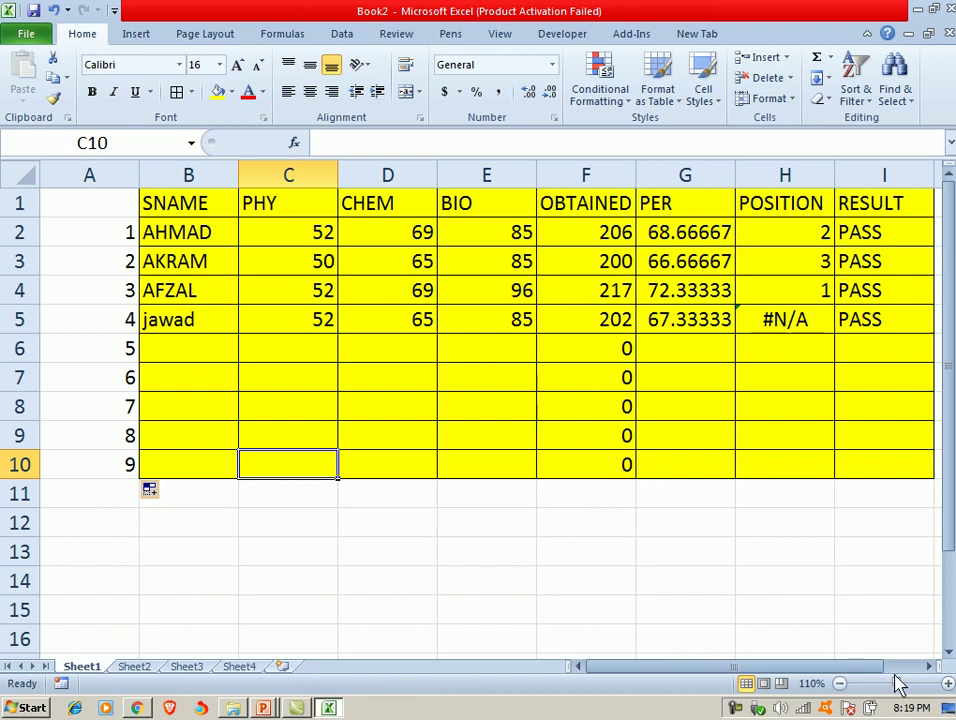
click(929, 667)
click(683, 645)
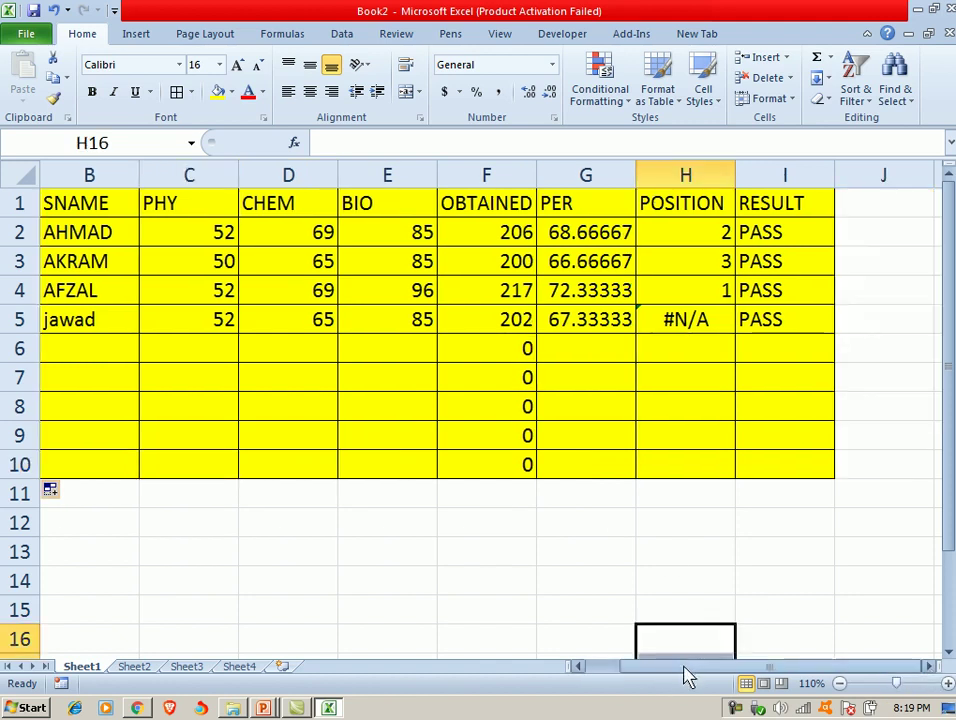
drag(683, 670, 578, 670)
click(228, 352)
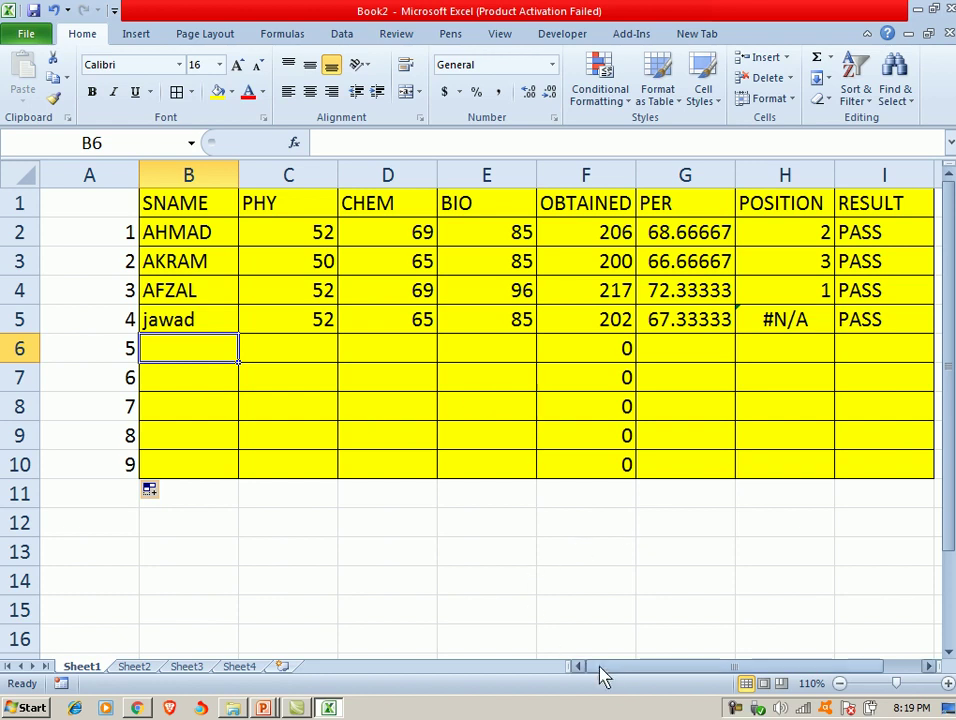
drag(600, 667, 650, 667)
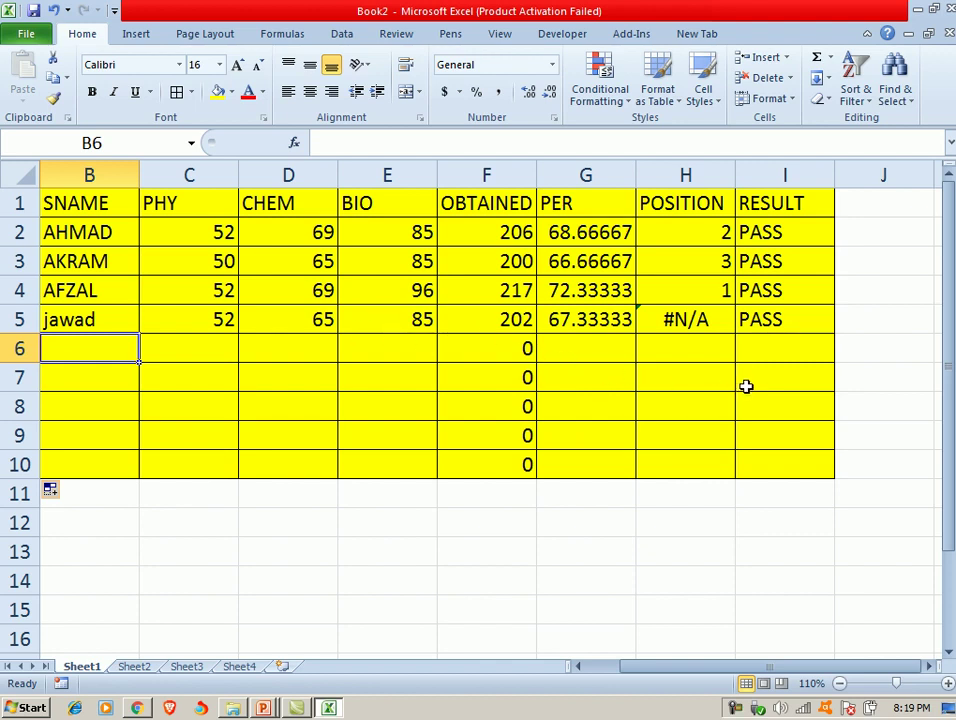
click(680, 501)
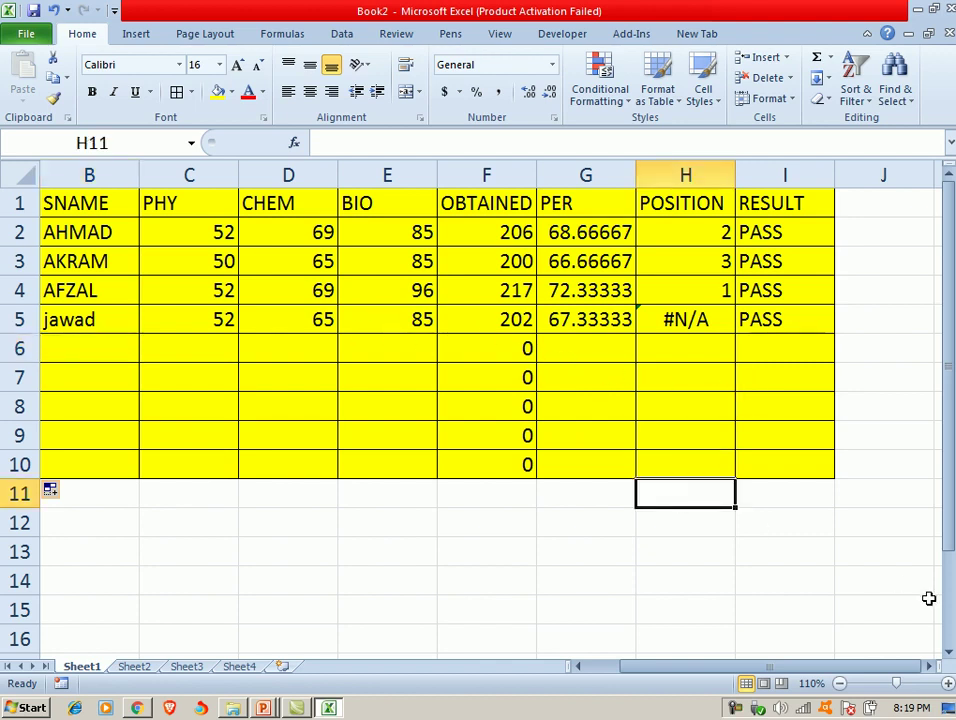
key(Up)
key(Up)
key(Up)
key(Up)
key(Up)
key(Left)
key(Left)
key(Left)
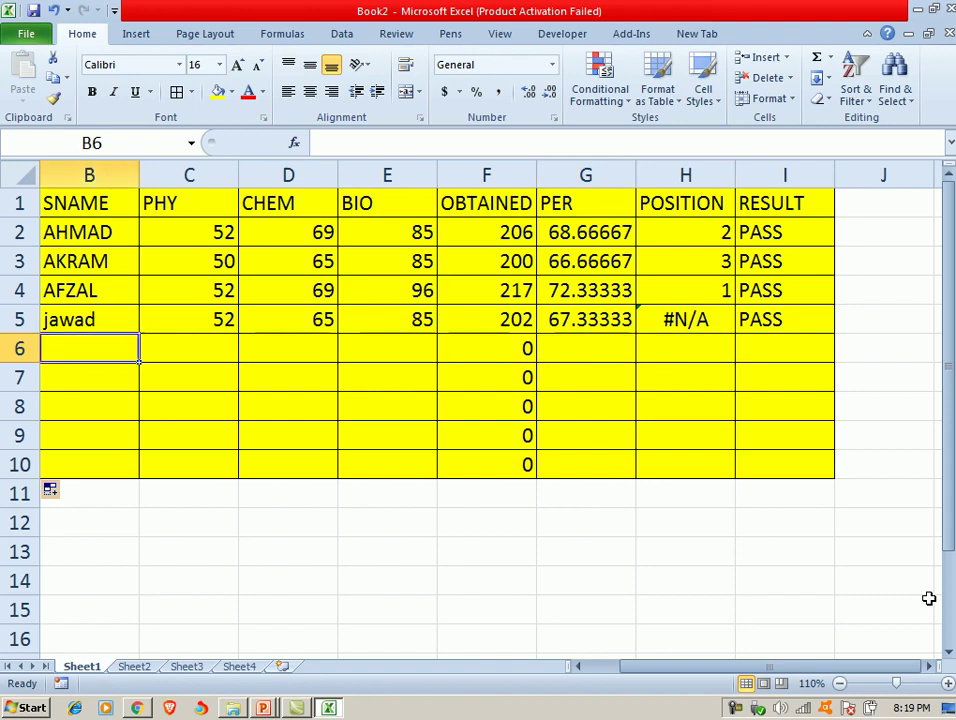
key(Left)
key(Right)
key(Right)
key(Up)
key(Right)
- Change the third student's marks to 33, 22 and 22
key(Up)
key(Delete)
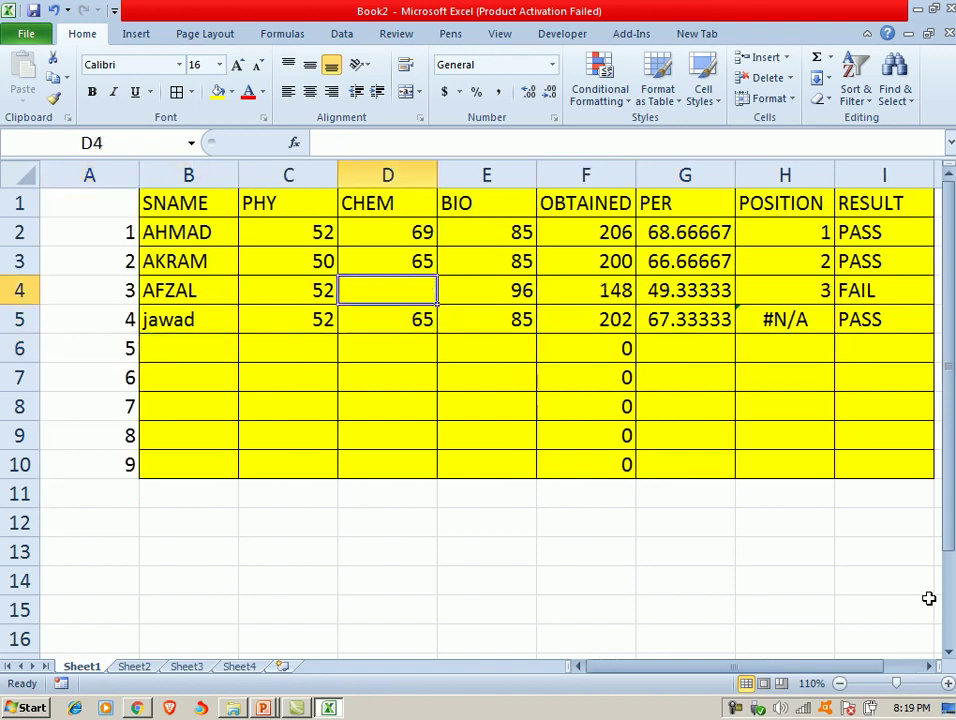
text(22)
key(Return)
key(Up)
key(Right)
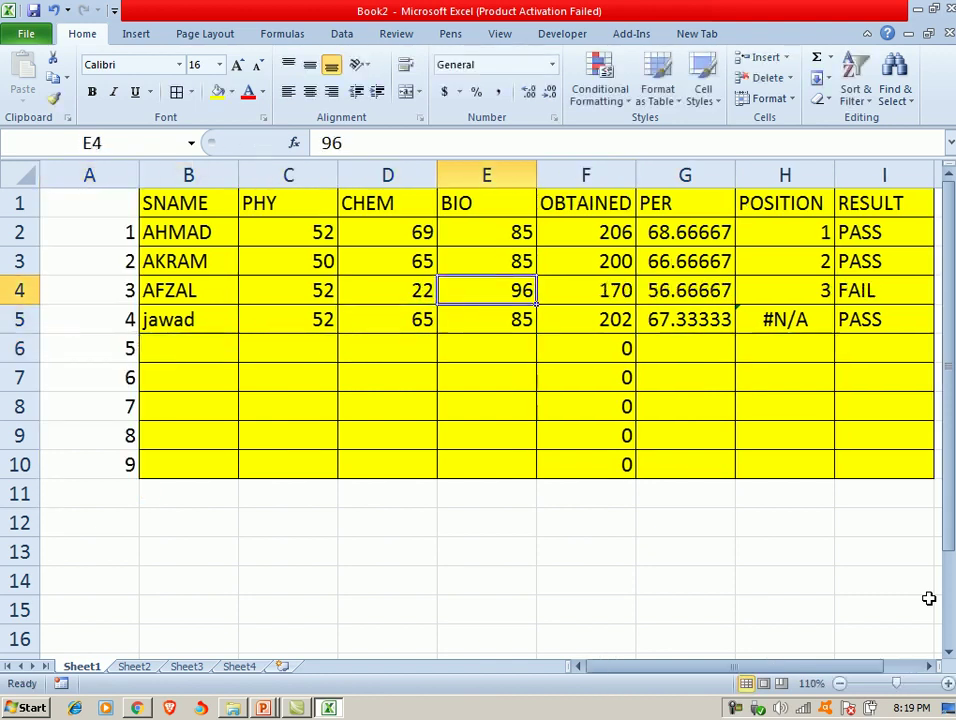
text(22)
key(Left)
key(Left)
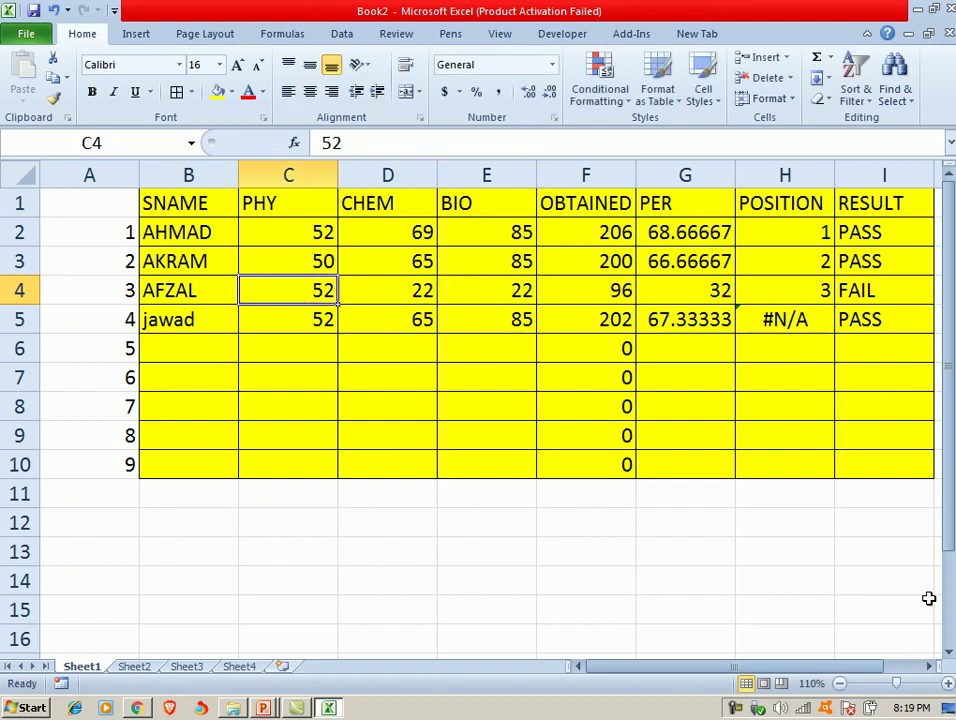
text(3)
key(Right)
key(Right)
key(Right)
key(Right)
key(Right)
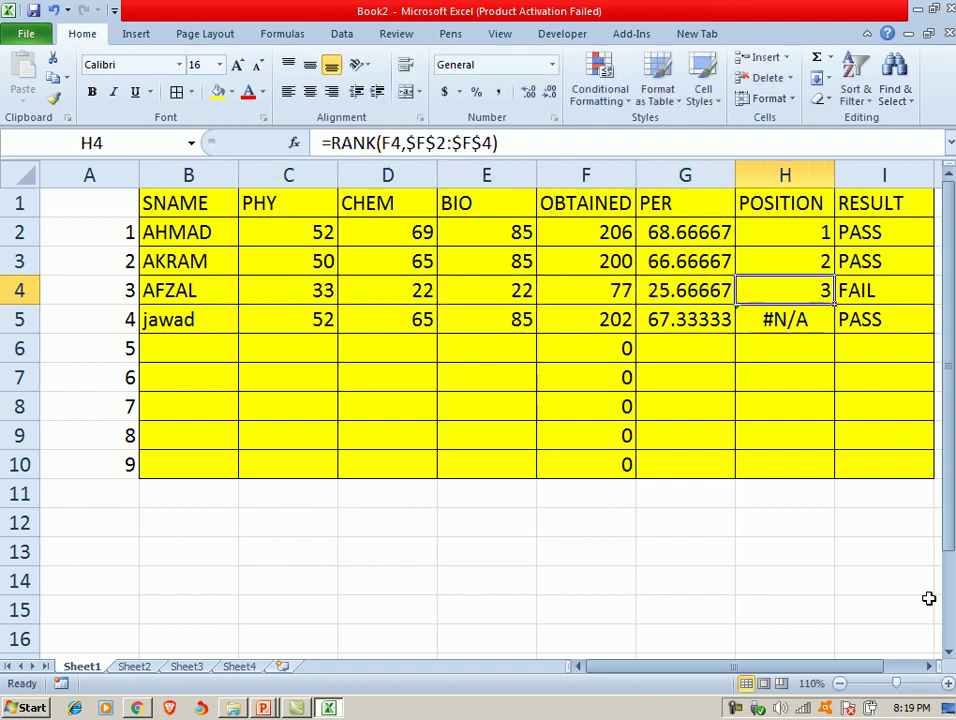
key(Right)
key(Right)
key(Right)
key(Left)
key(Left)
key(Down)
key(Down)
key(Down)
key(Down)
key(Down)
key(Down)
- Enter the label Present in H11
key(Down)
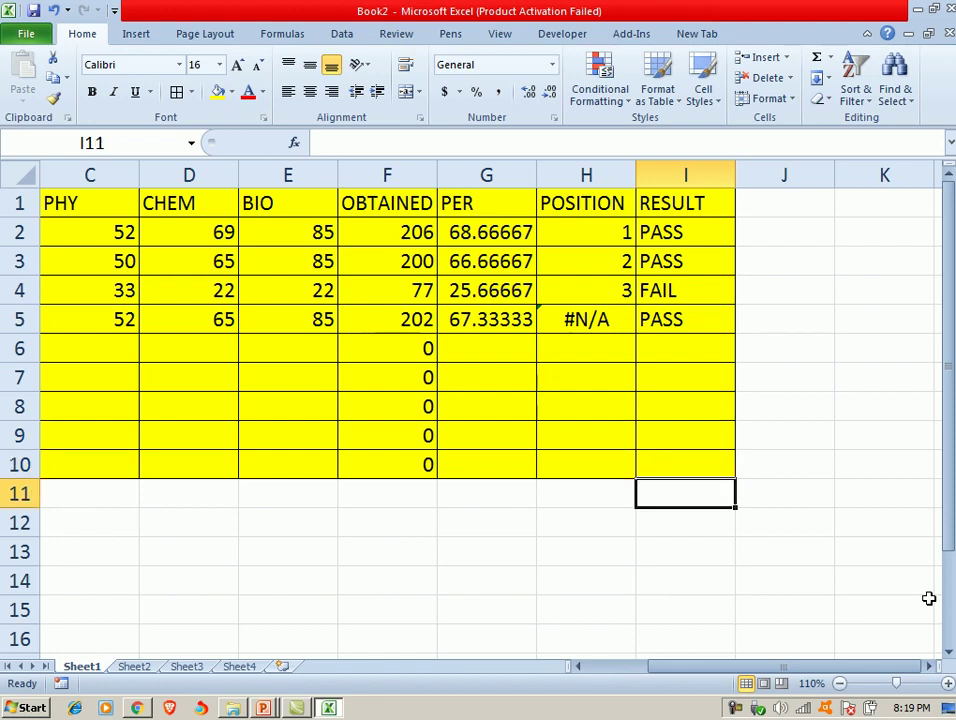
key(Down)
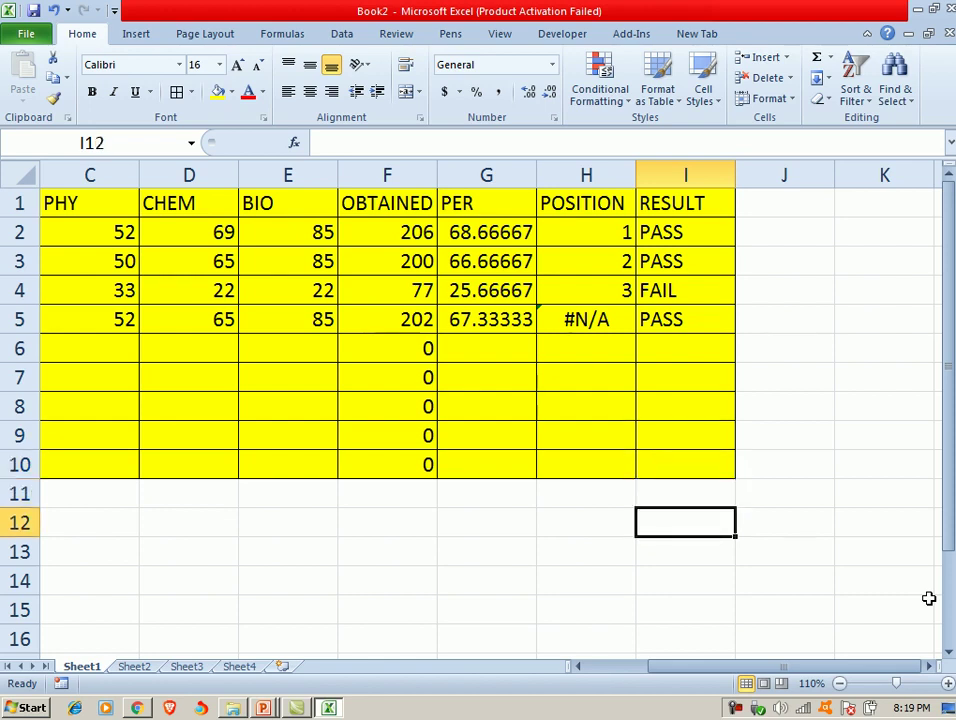
key(Up)
key(Down)
key(Up)
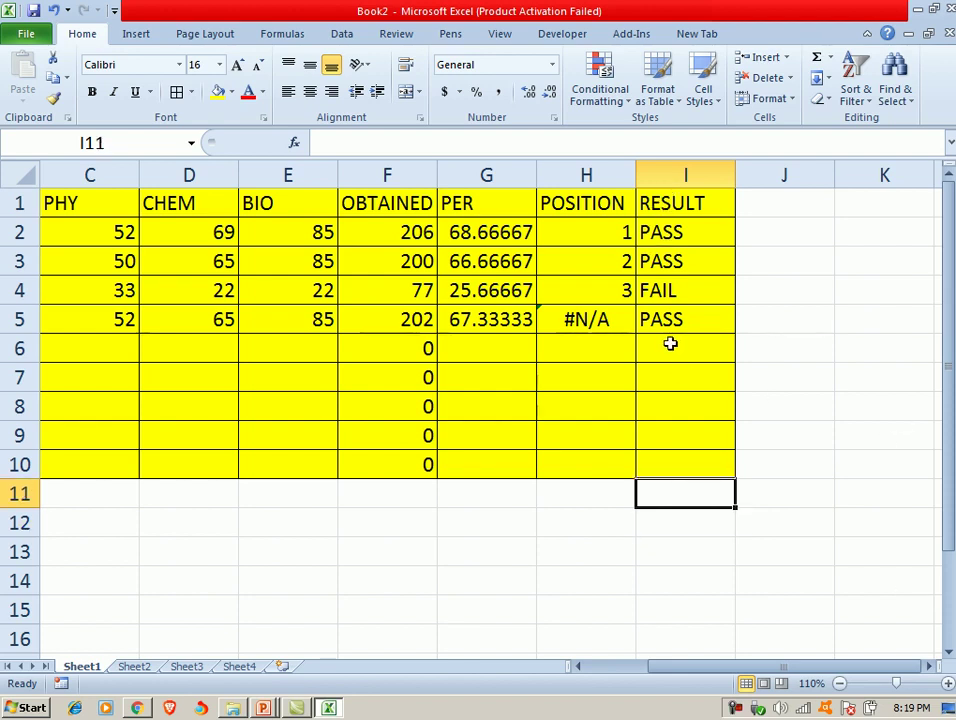
key(Left)
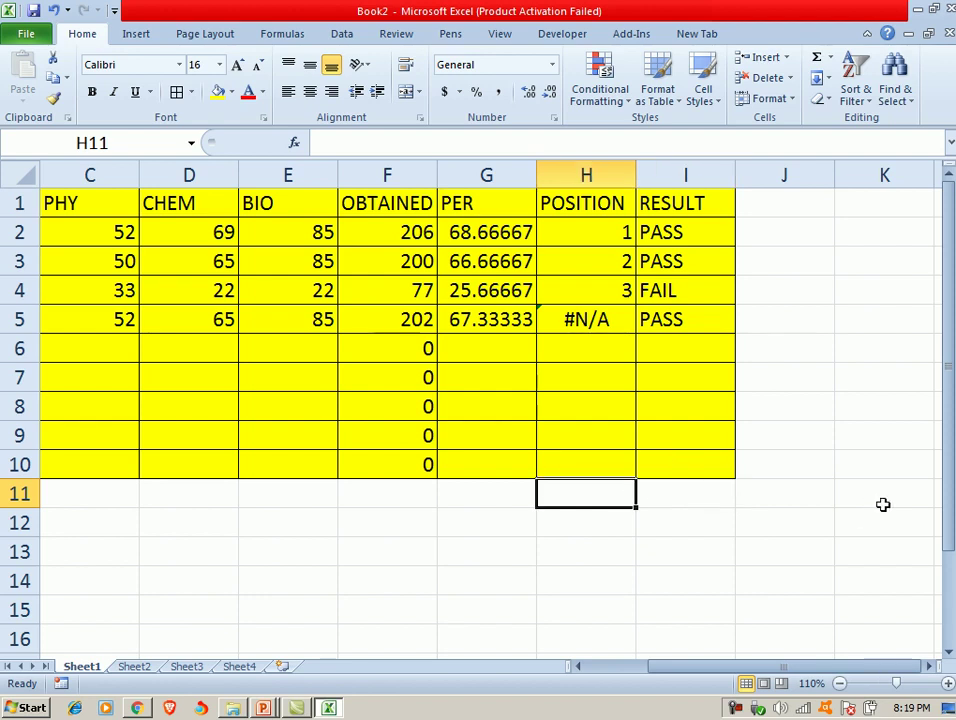
text(pres)
key(BackSpace)
key(BackSpace)
key(BackSpace)
text(sent)
key(Return)
- Add the labels Absent, Pass and Fail in H12:H14
text(Abse)
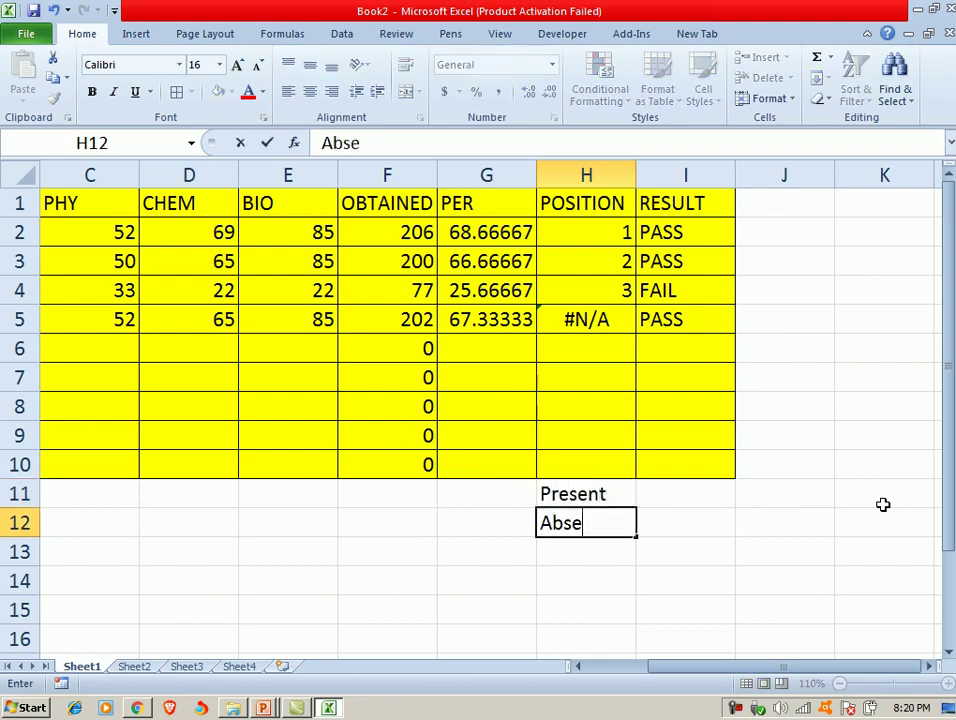
text(nt)
key(Return)
text(Pass)
key(Return)
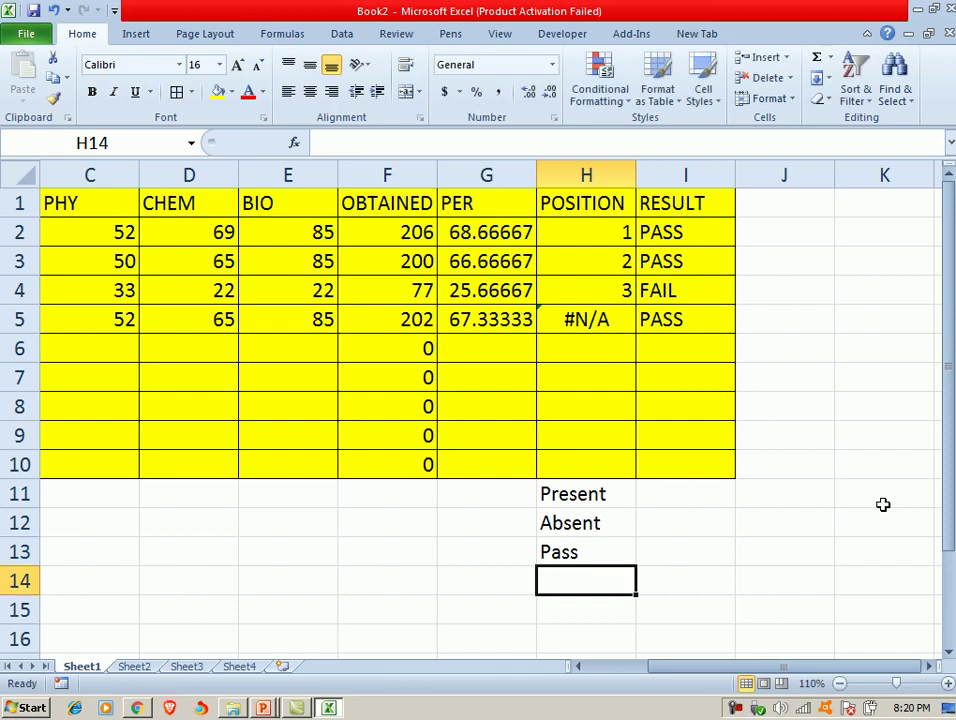
text(Faio)
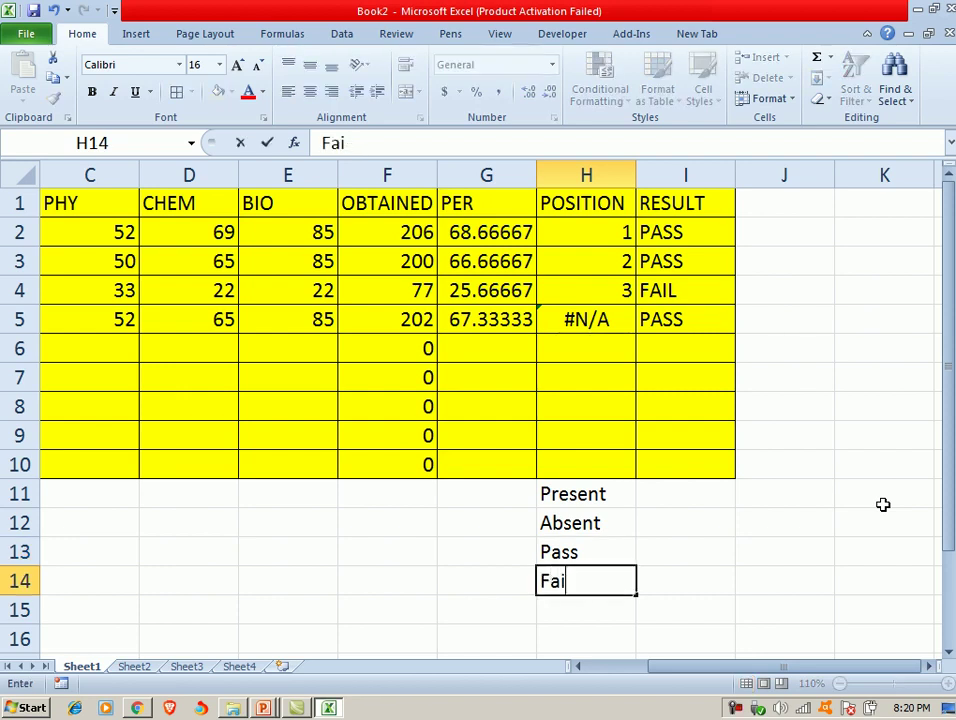
key(Up)
key(Up)
key(Up)
key(Right)
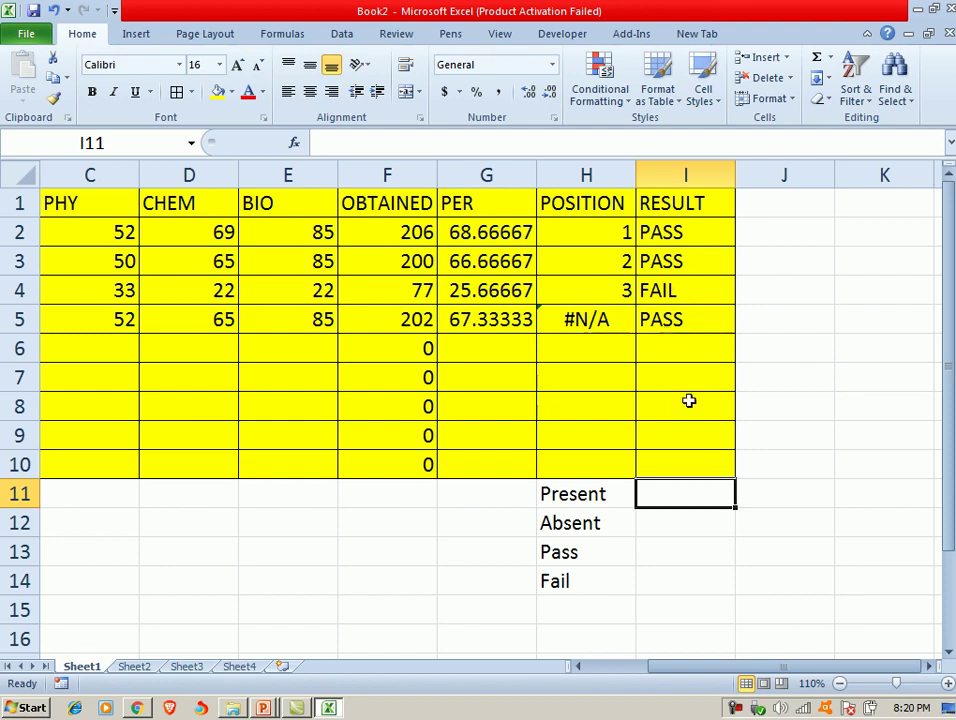
- Enter =COUNTA(I2:I10) in I11 to count the results, giving 4
text(=)
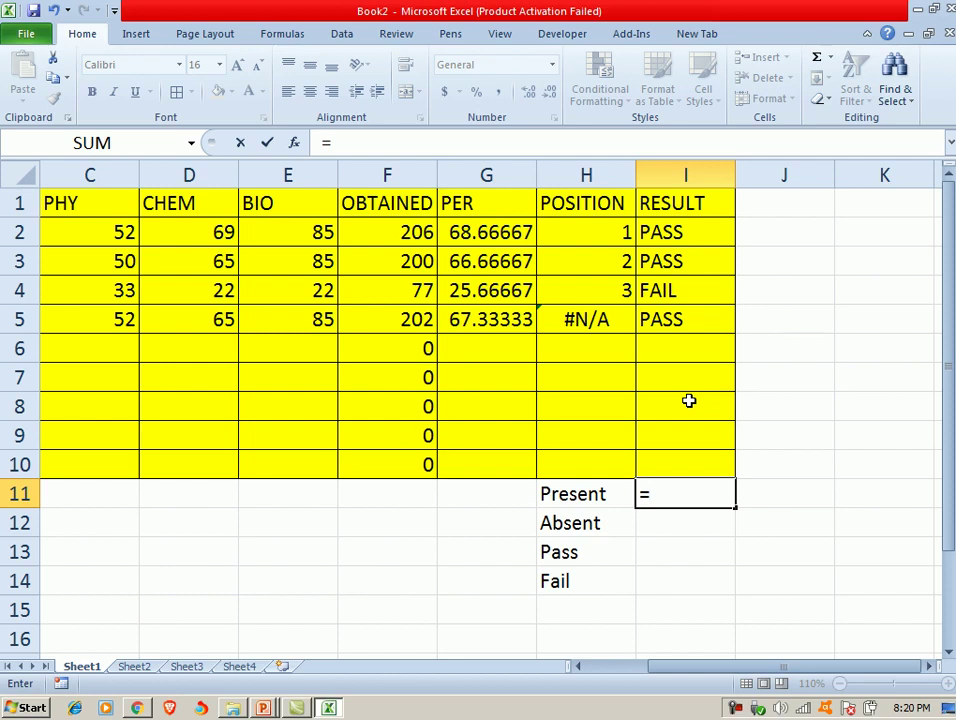
text(count)
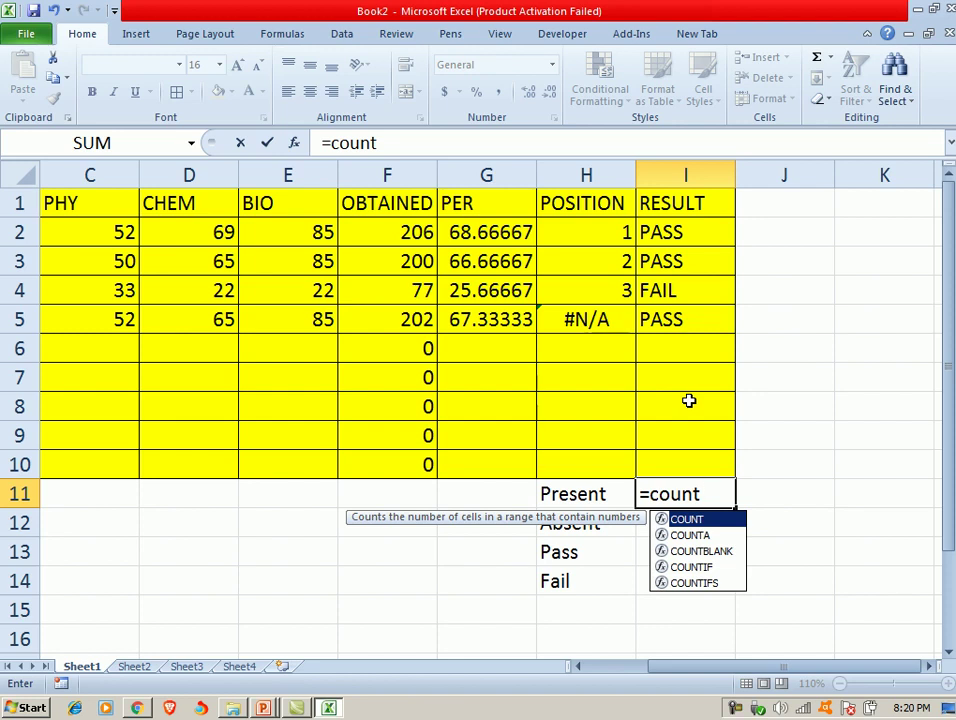
text(a)
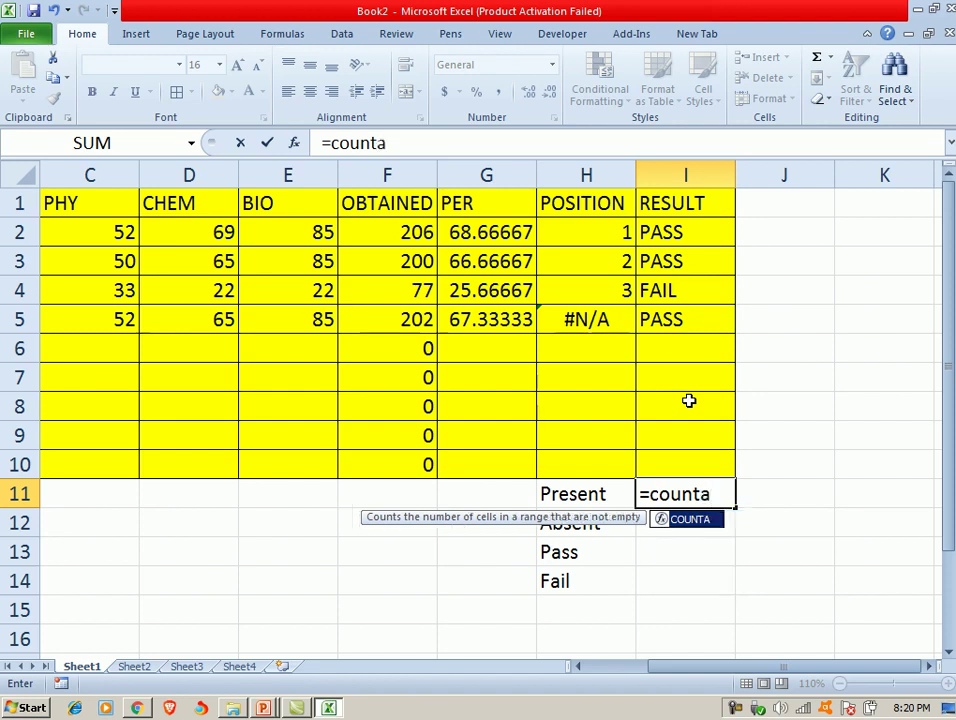
text(()
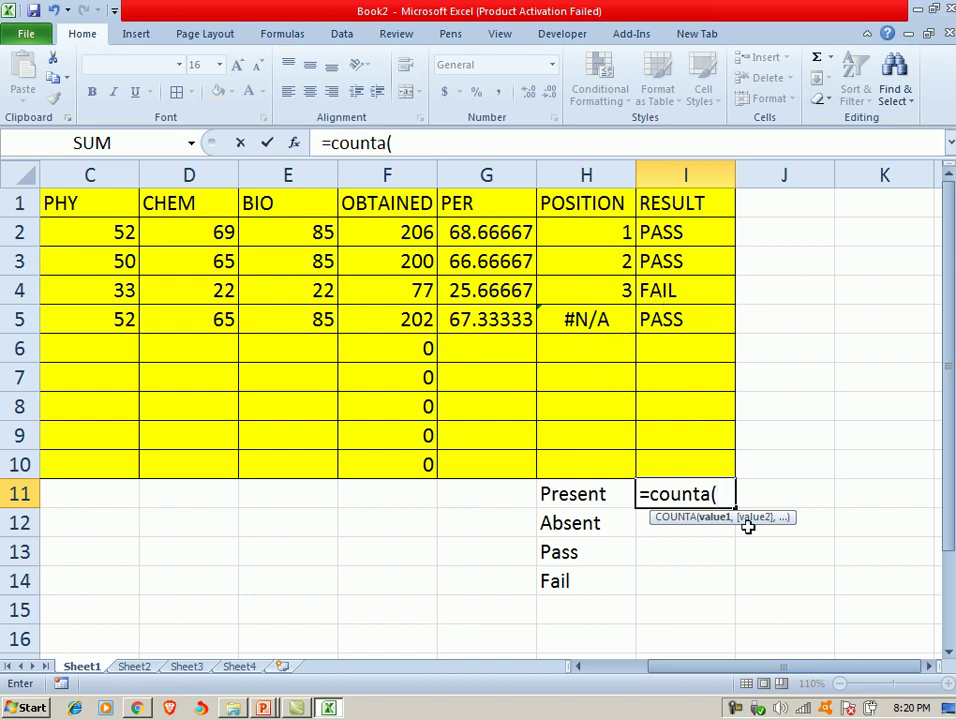
drag(689, 239, 670, 470)
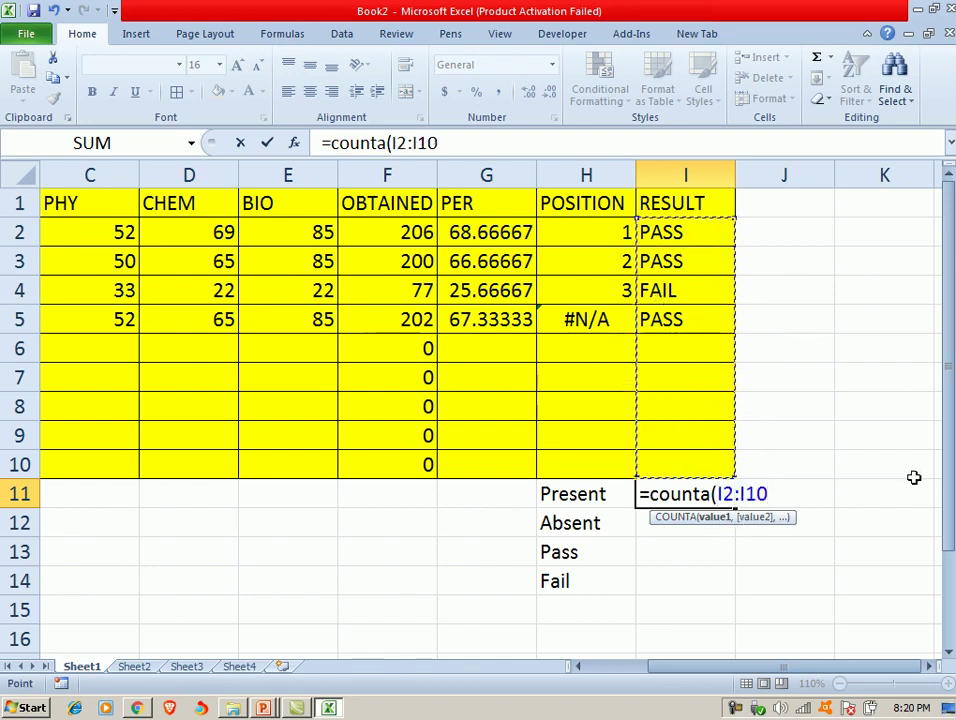
key(Return)
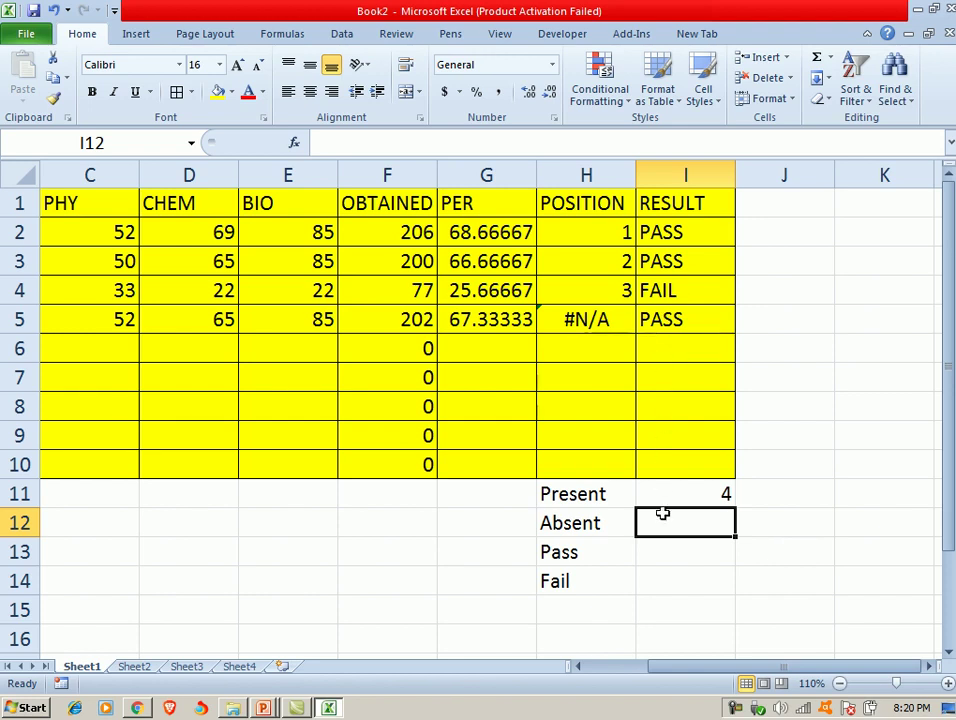
- Enter =COUNTBLANK(I2:I10) in I12 to count absent students, giving 5
text(=c)
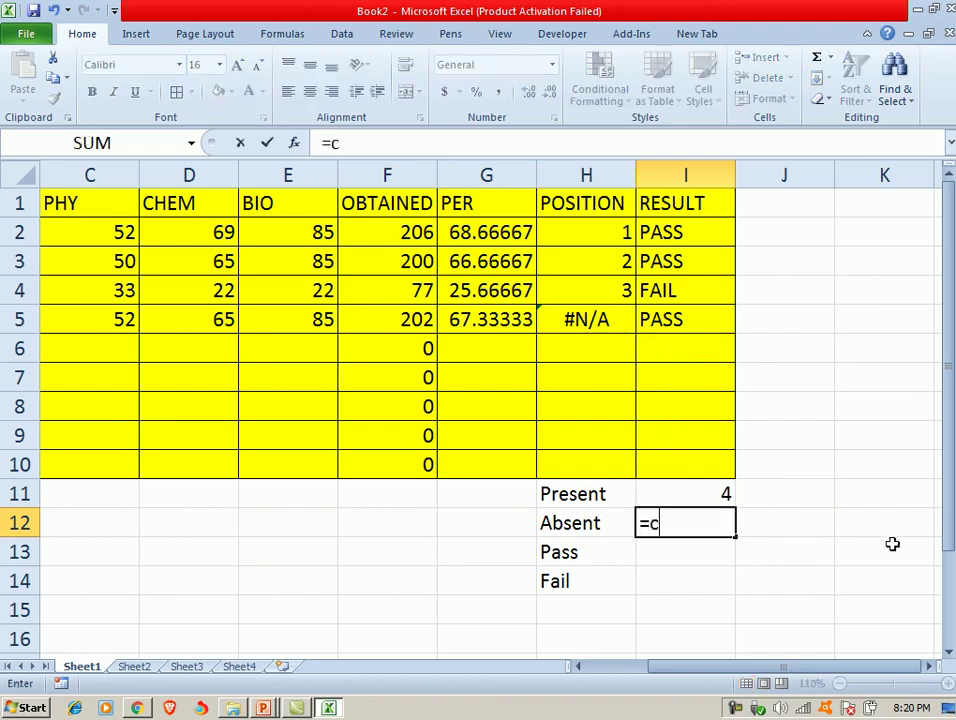
text(ount)
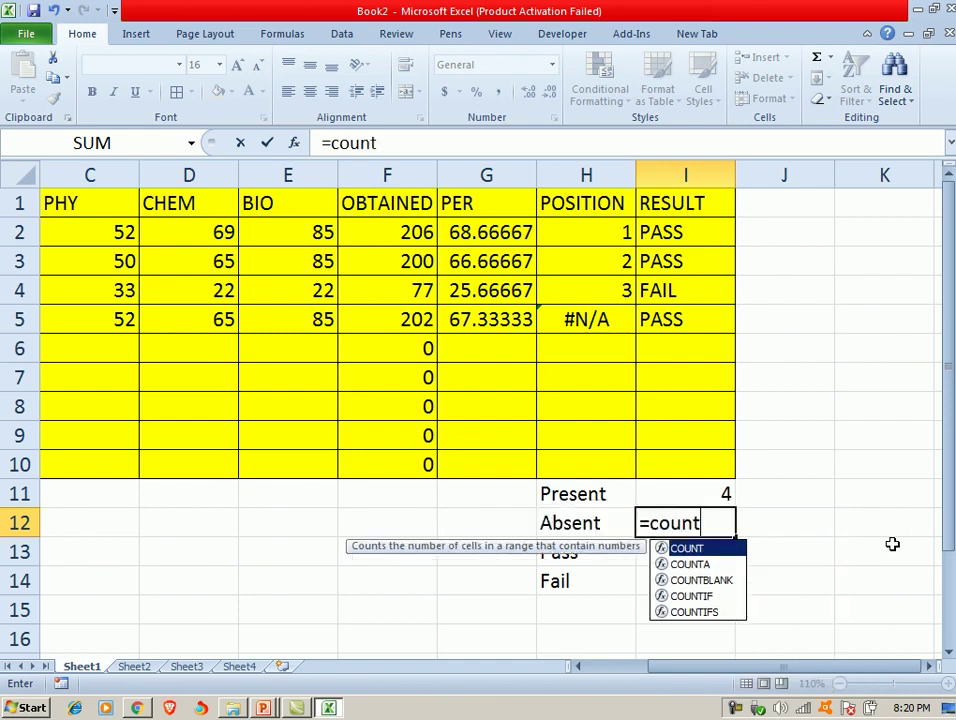
text(blank)
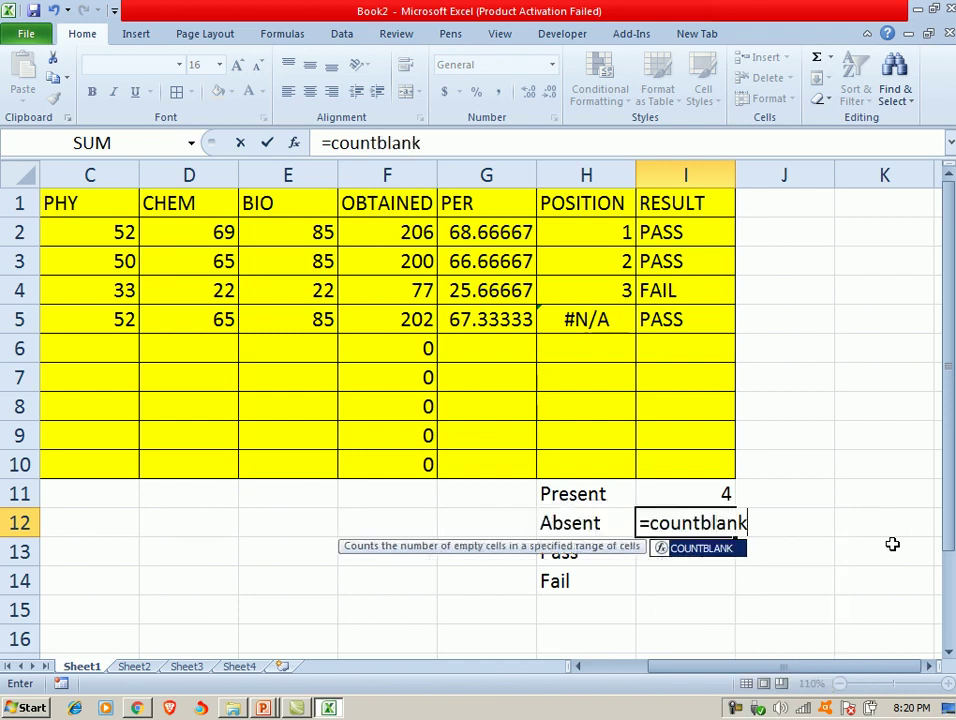
text(()
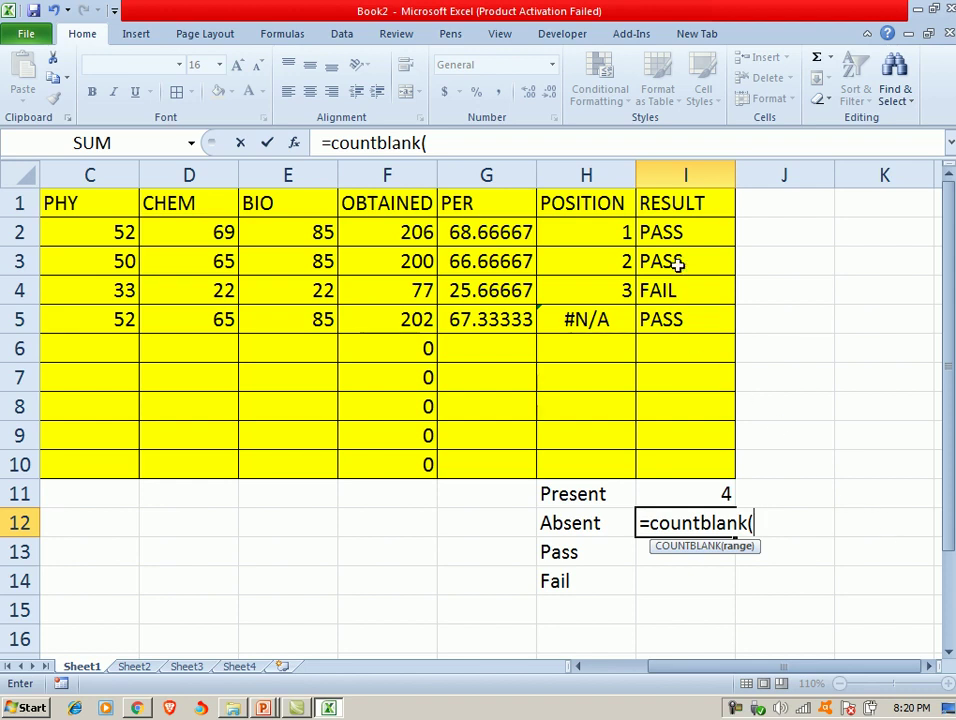
drag(672, 232, 640, 454)
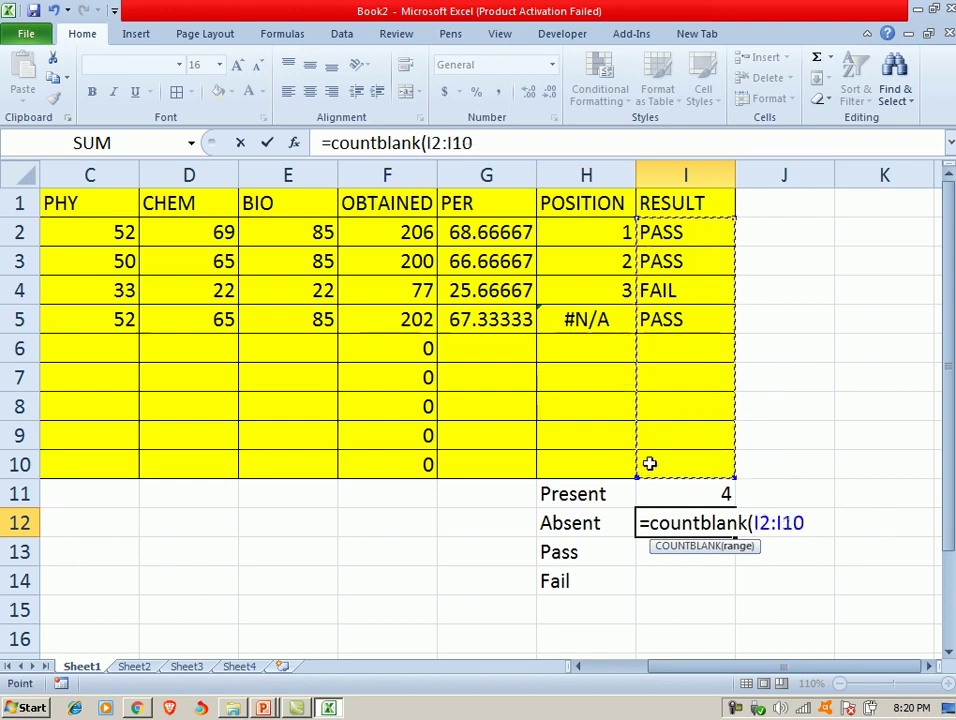
key(Return)
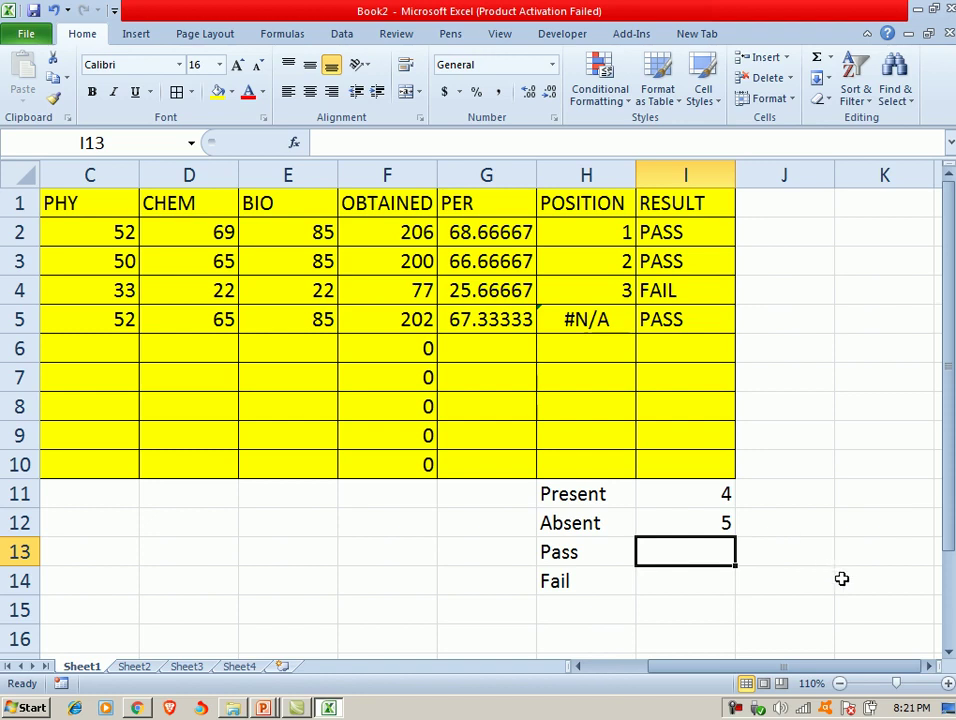
- Enter =COUNTIF(I2:I10,"pass") in I13, giving 3 passing students
text(=co)
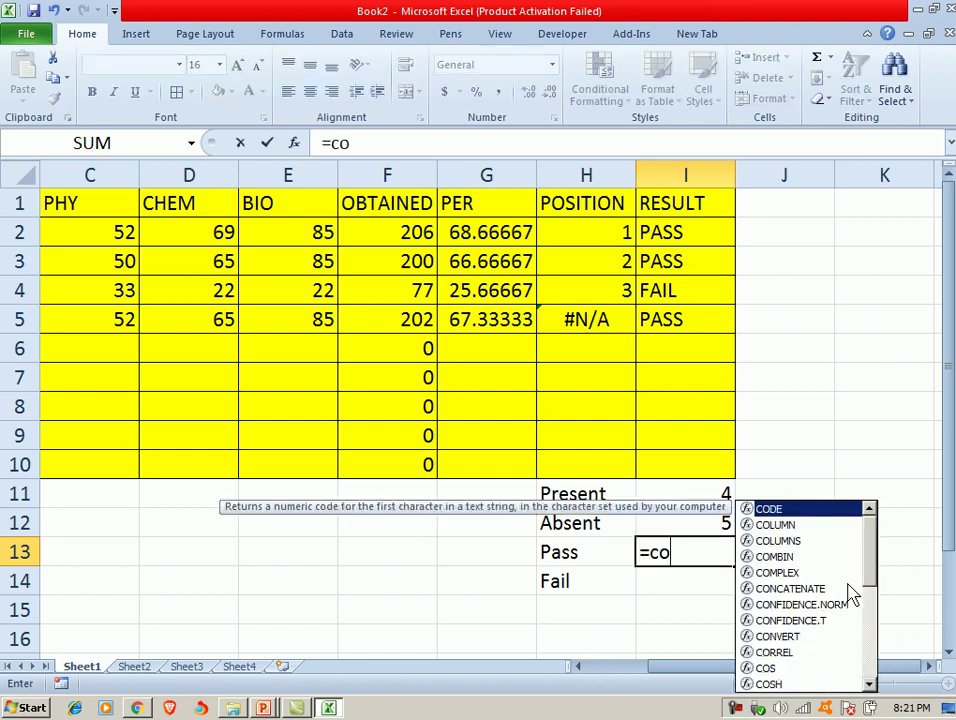
text(untif)
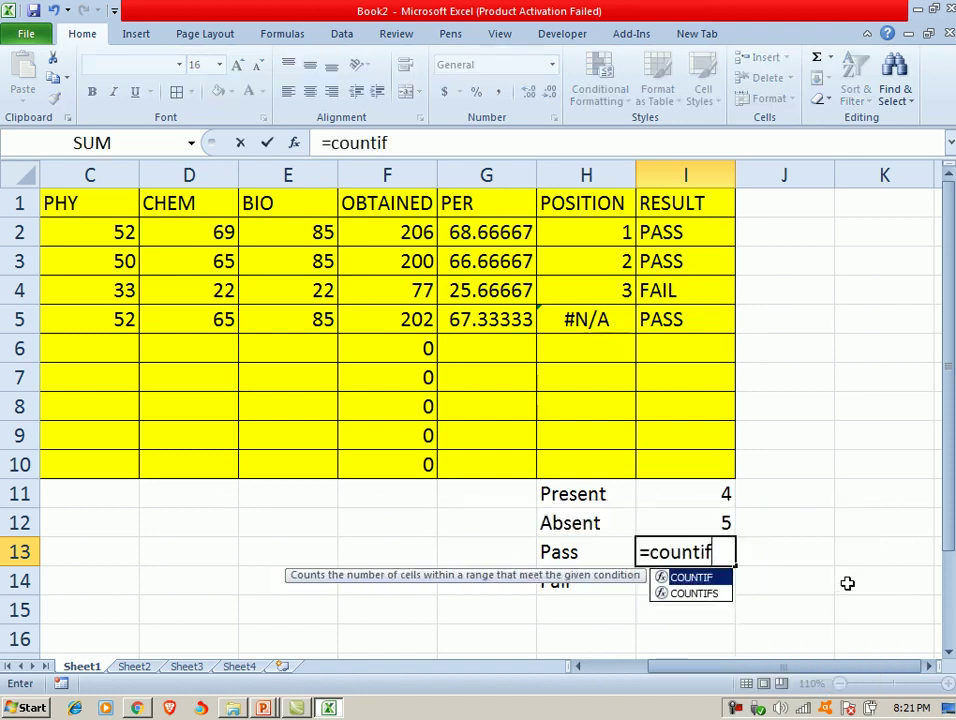
text(()
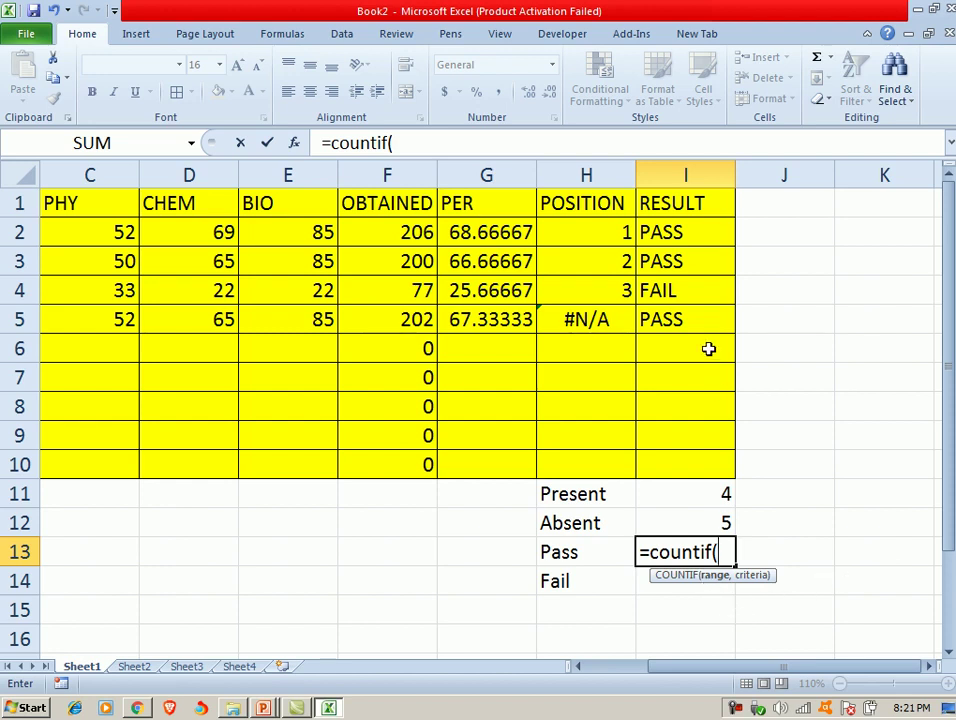
drag(688, 231, 673, 468)
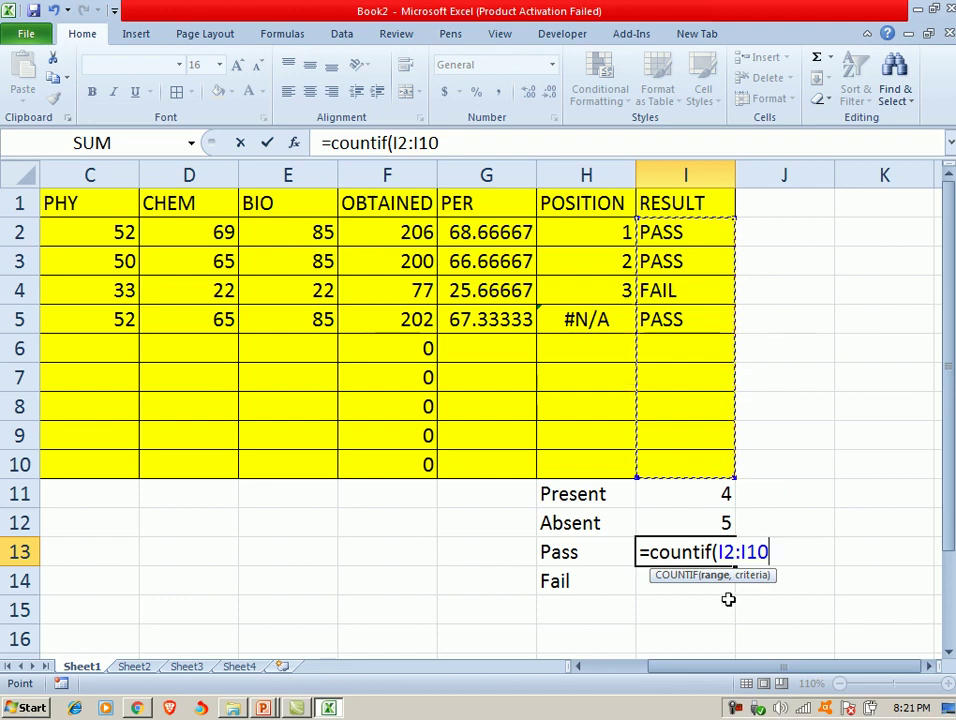
text(,)
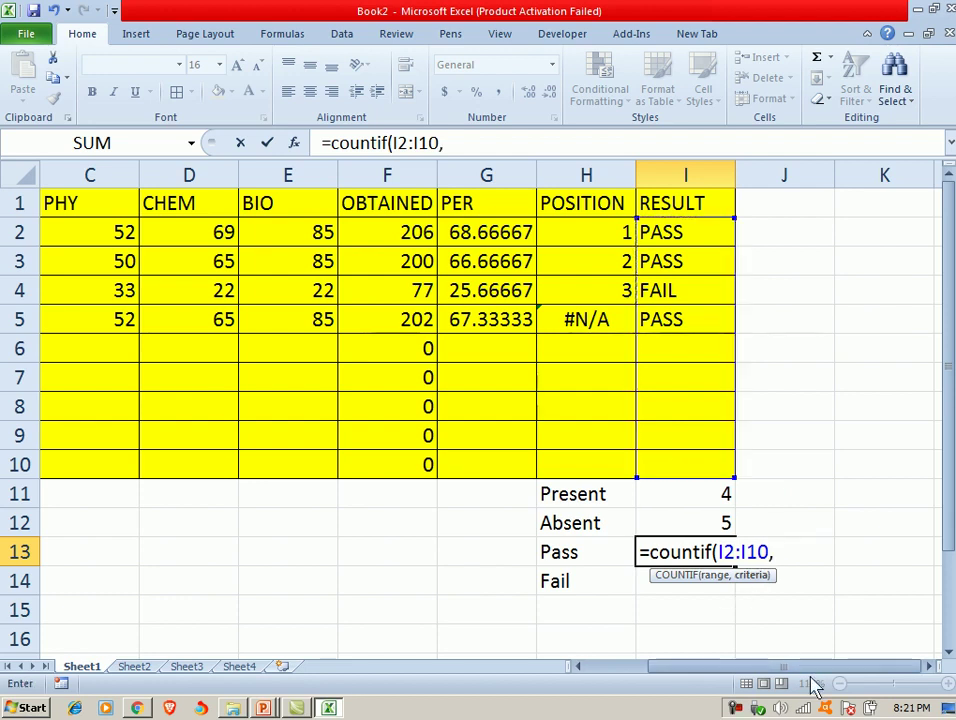
text(")
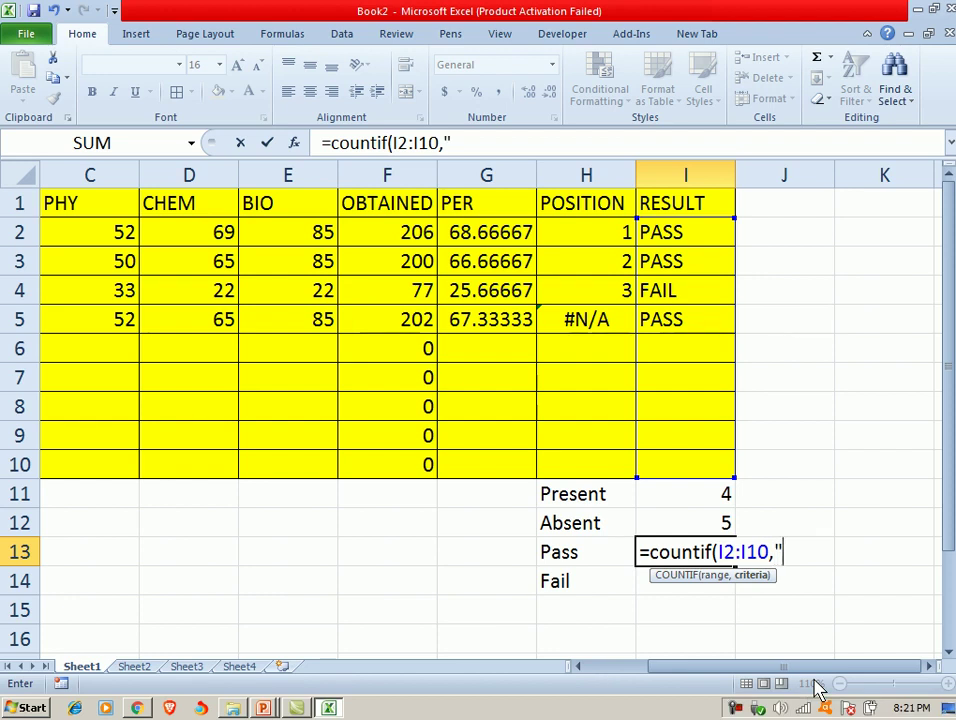
text(pass)
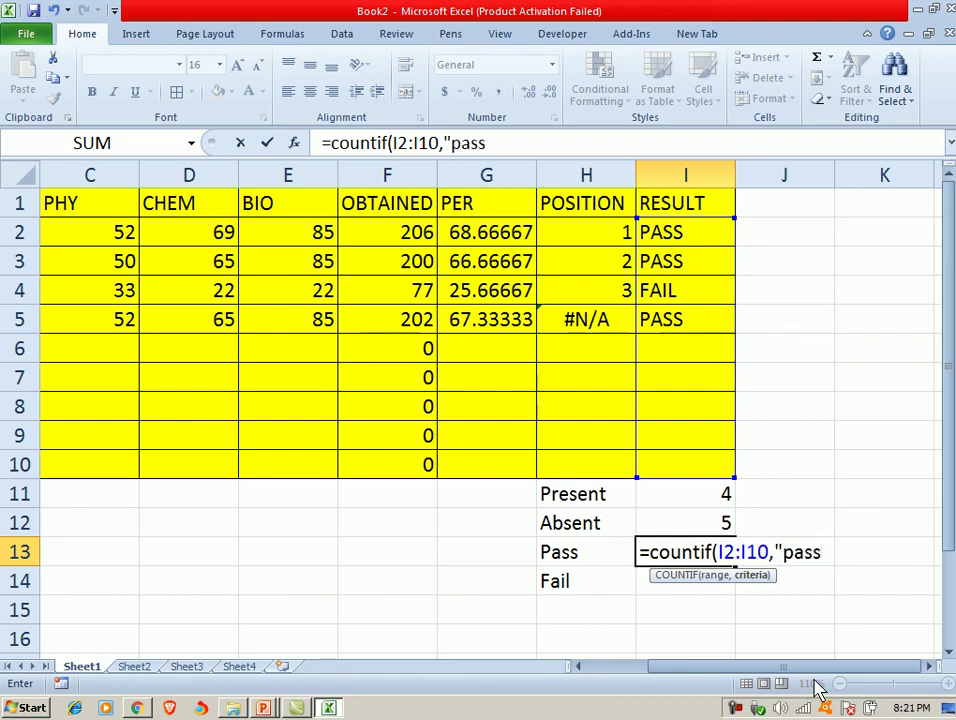
text(")
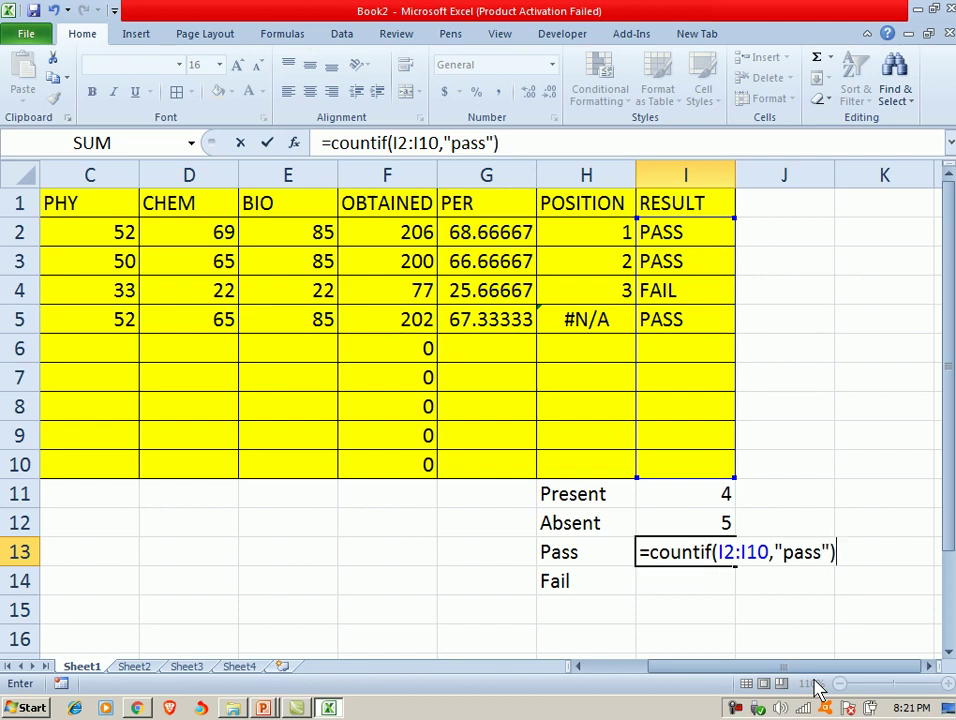
key(Return)
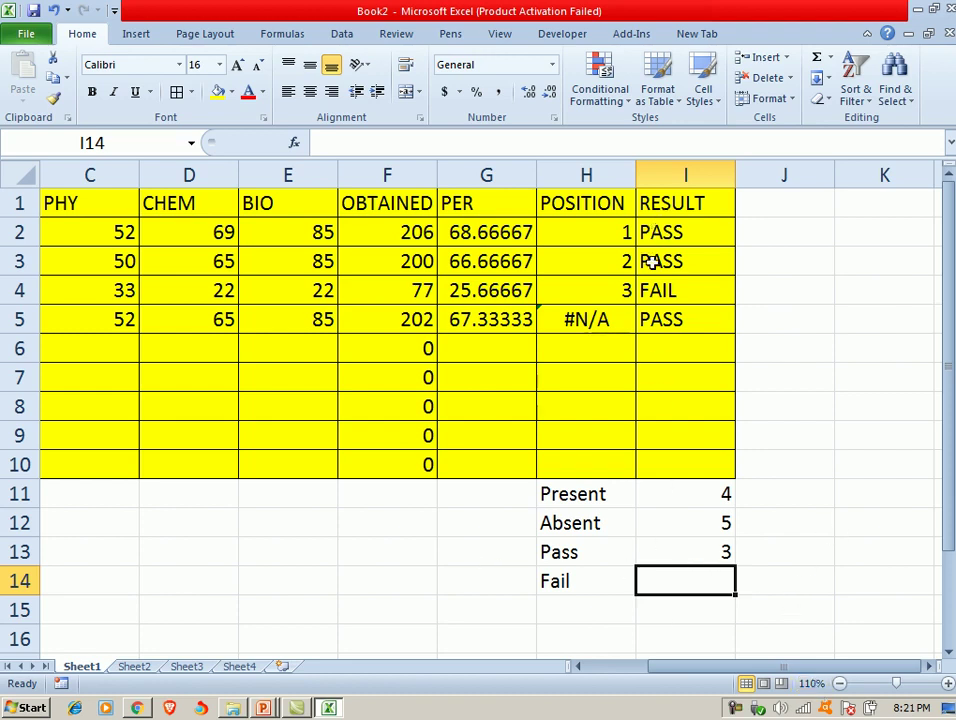
- Enter =COUNTIF(I2:I10,"fail") in I14 to count the FAIL results, giving 1
text(=)
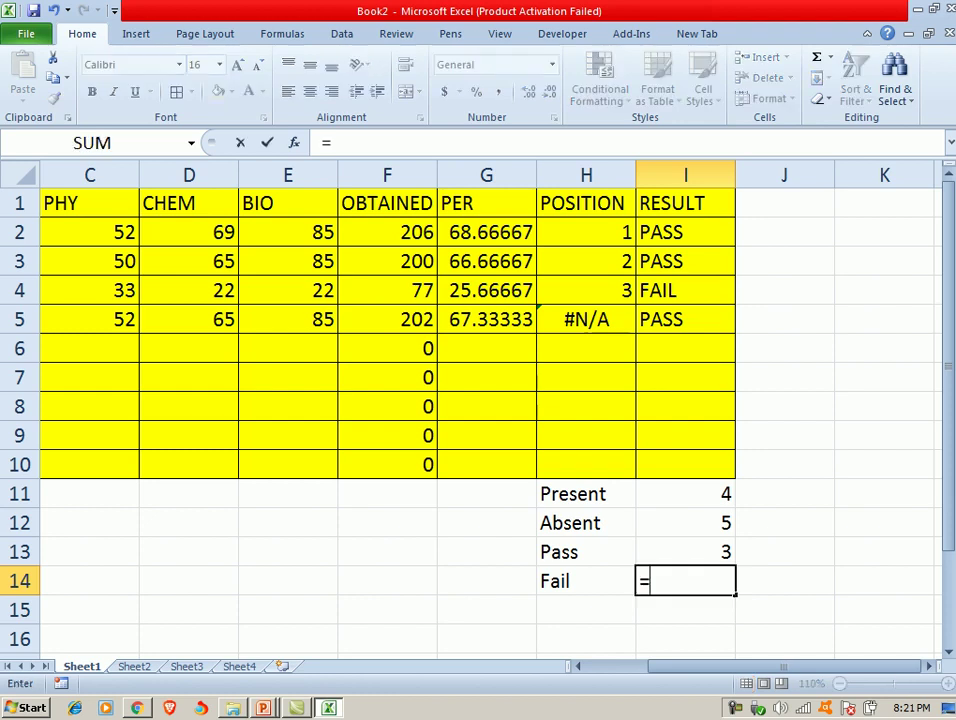
text(countif)
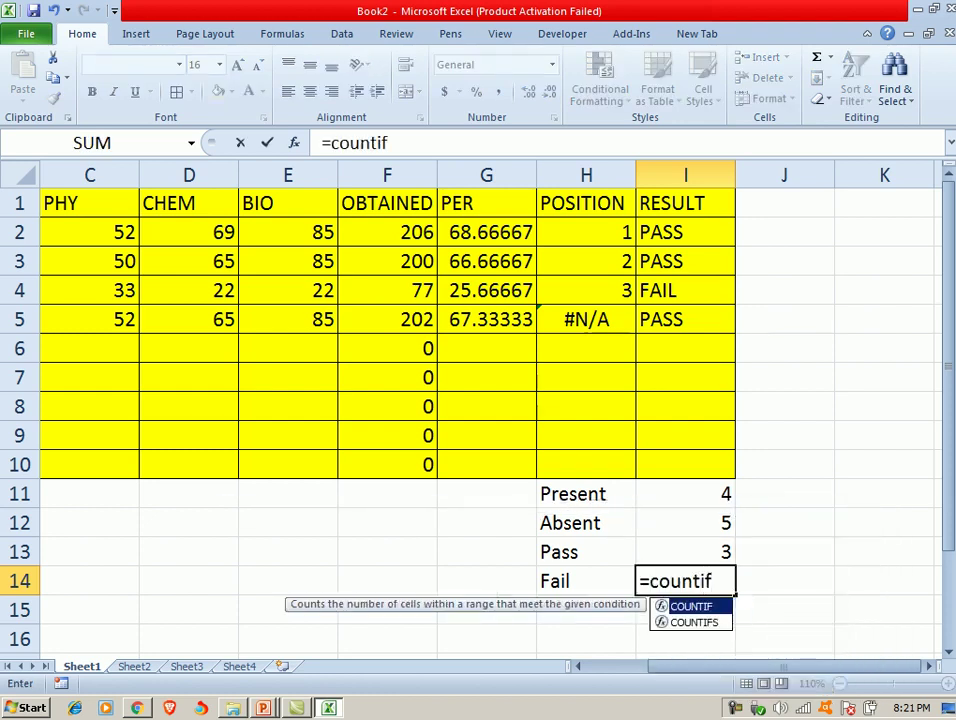
text(()
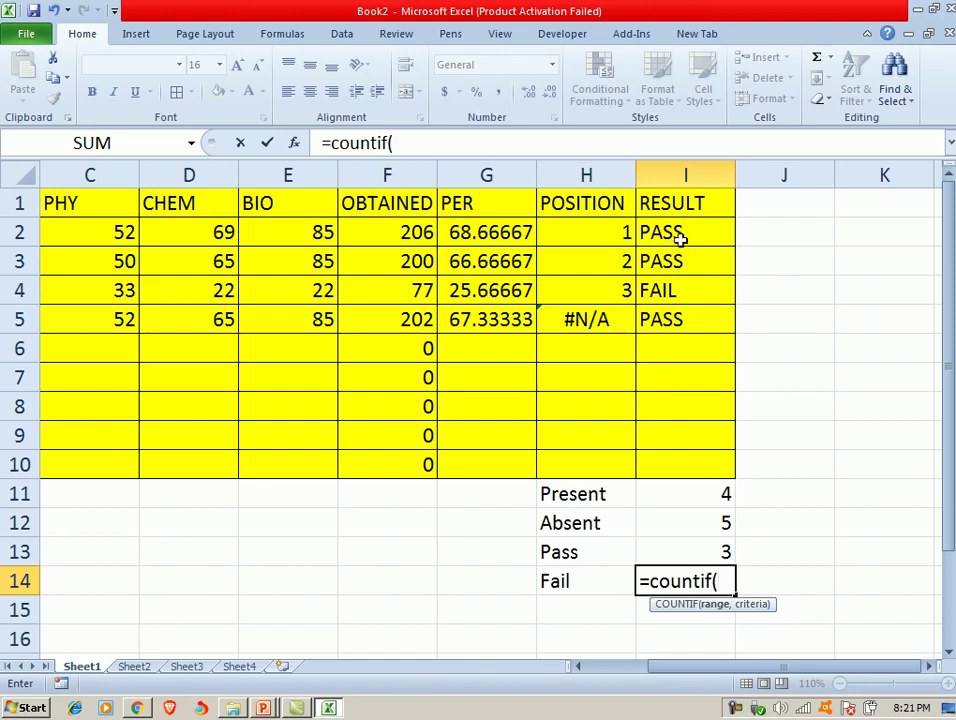
drag(674, 236, 689, 460)
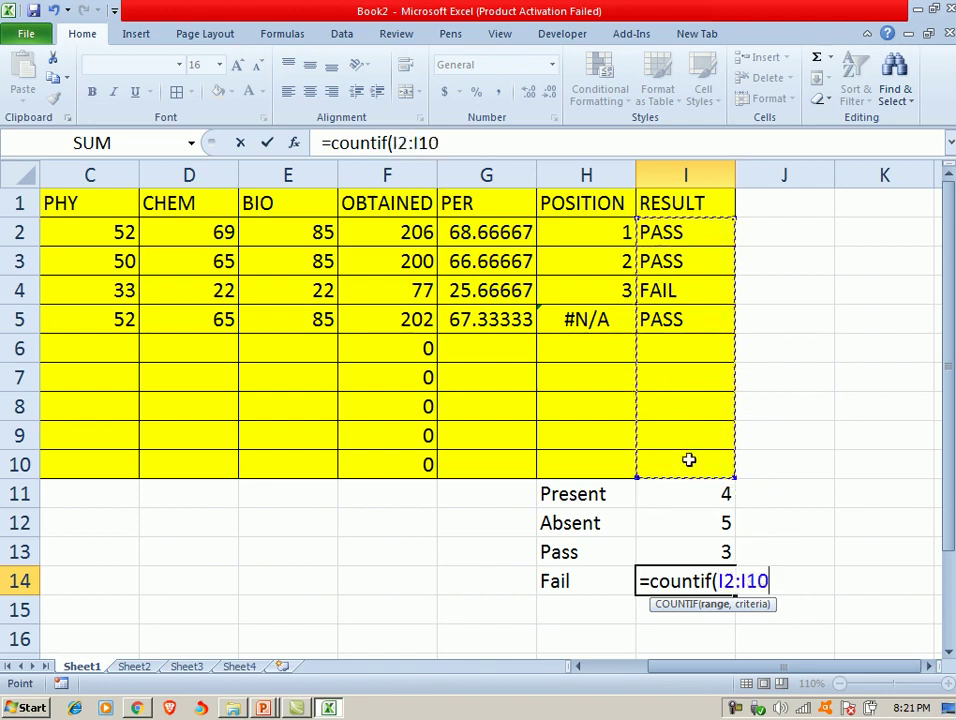
text(,"fail")
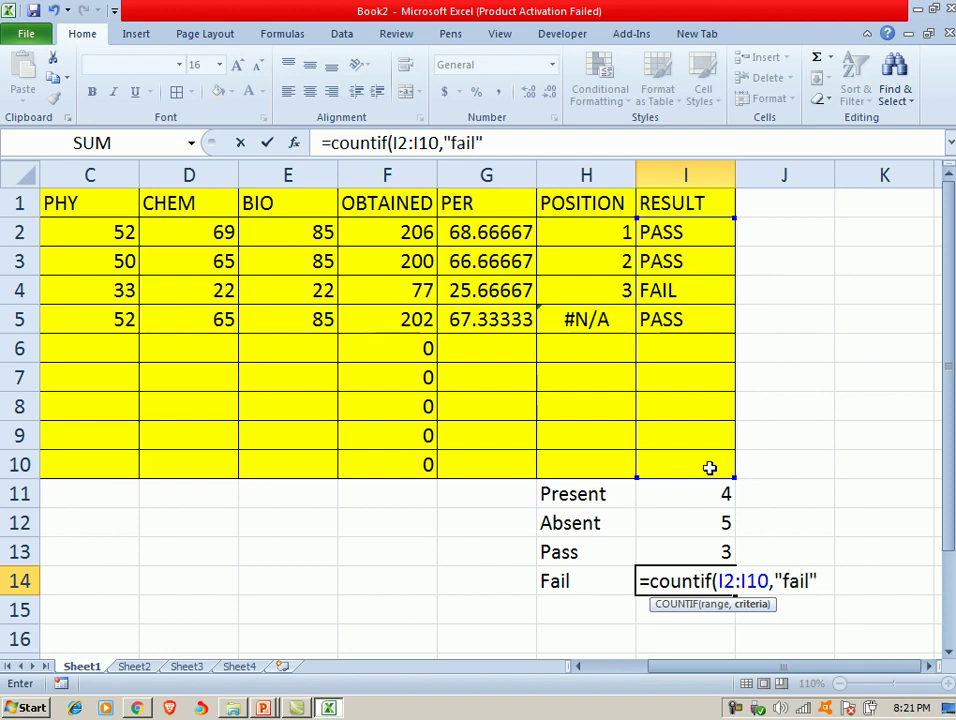
text())
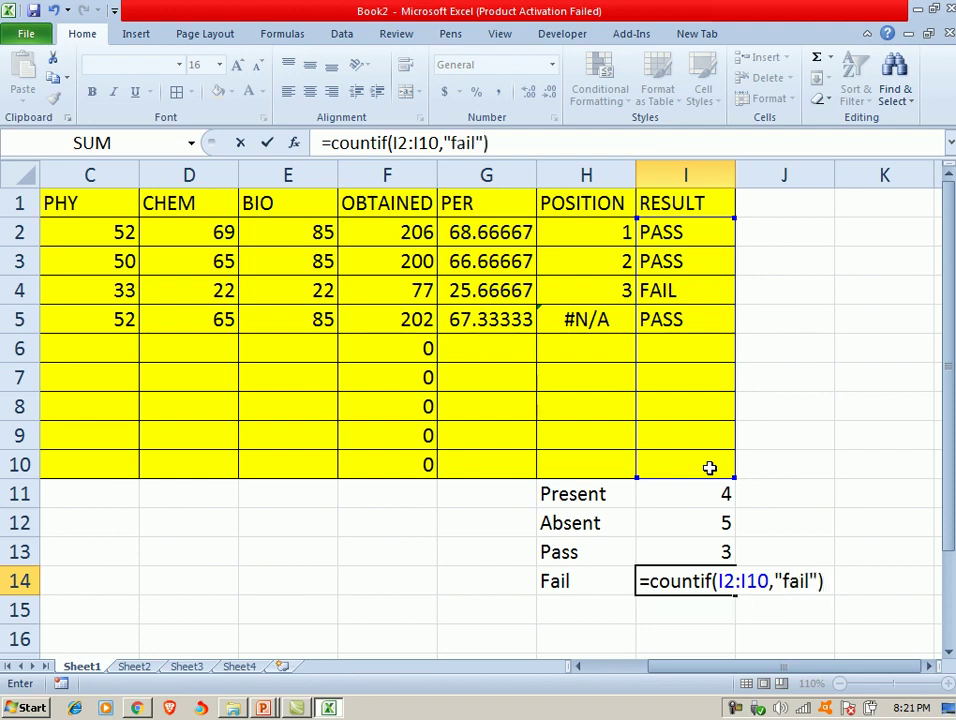
key(Return)
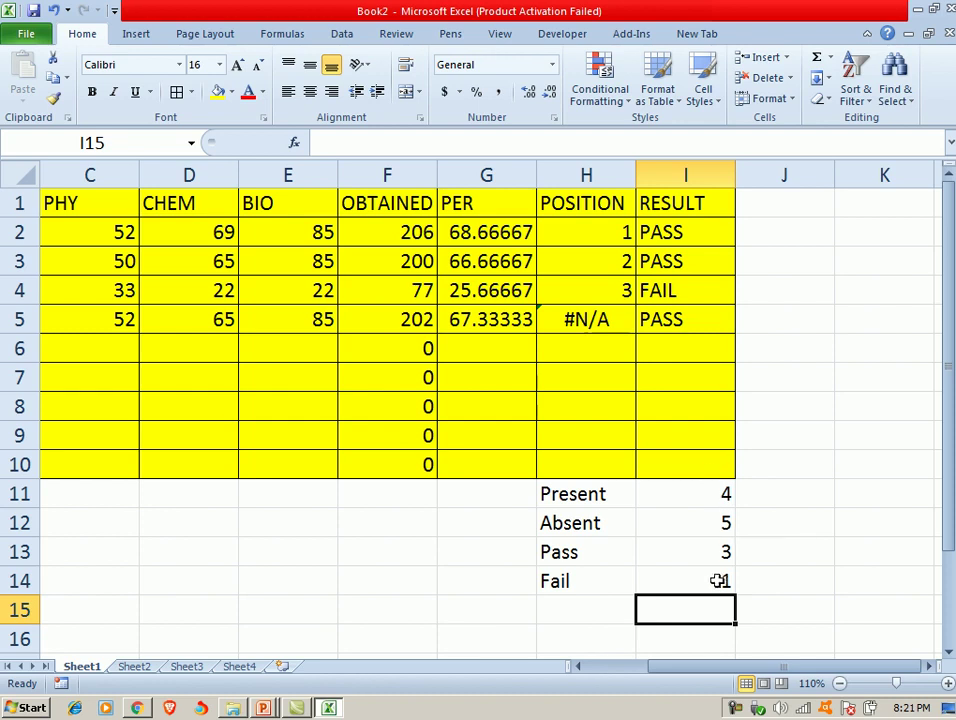
click(665, 581)
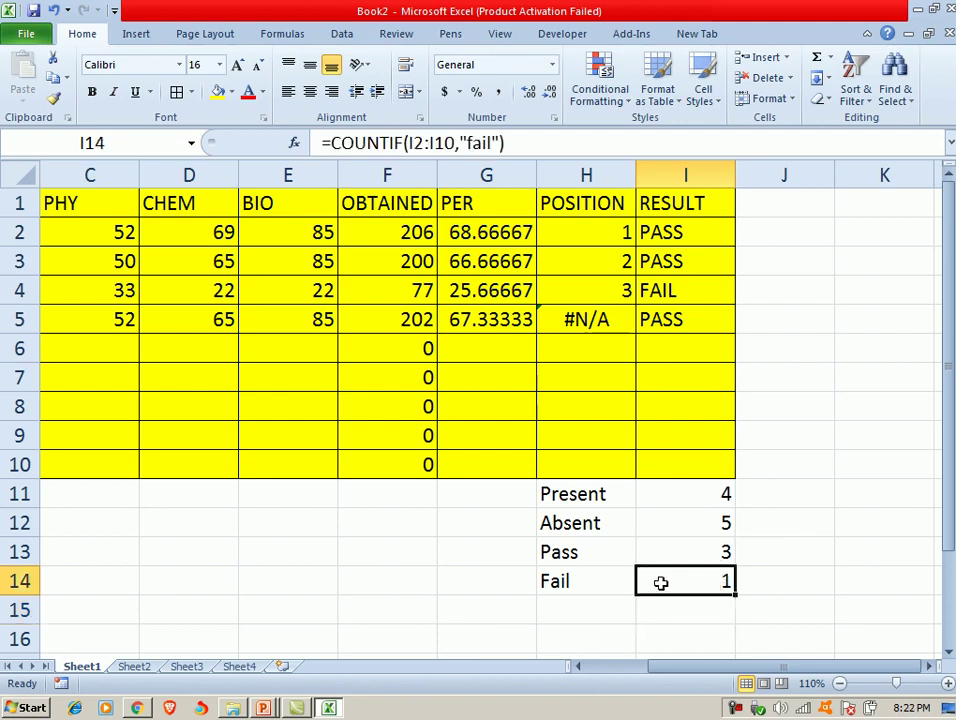
click(444, 511)
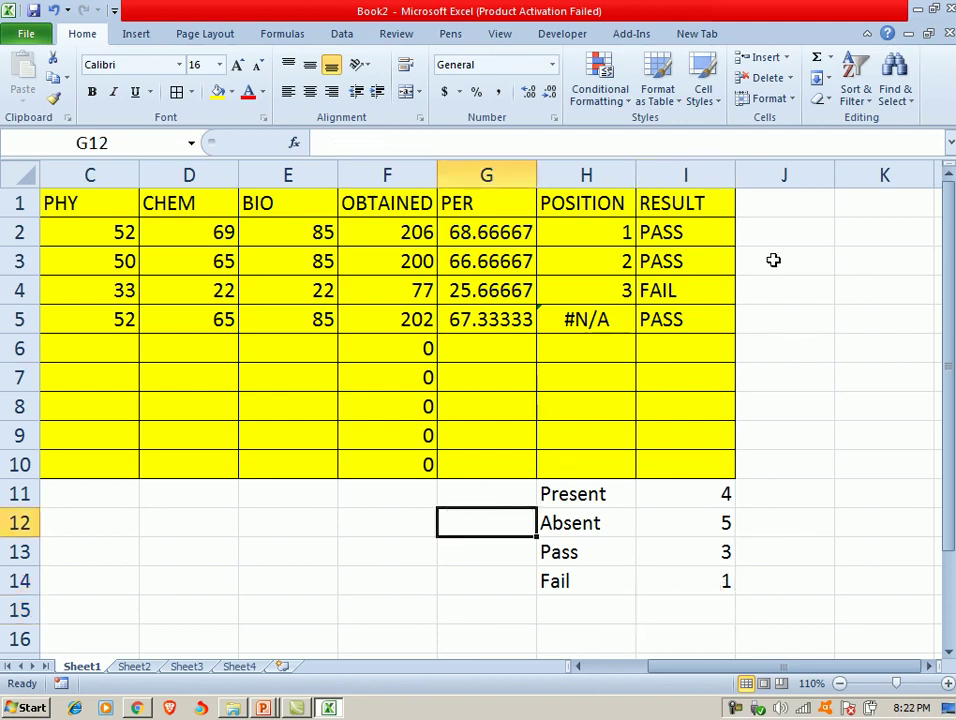
- Check the IF formula behind the results, then select the PASS/FAIL cells I2:I10
click(696, 243)
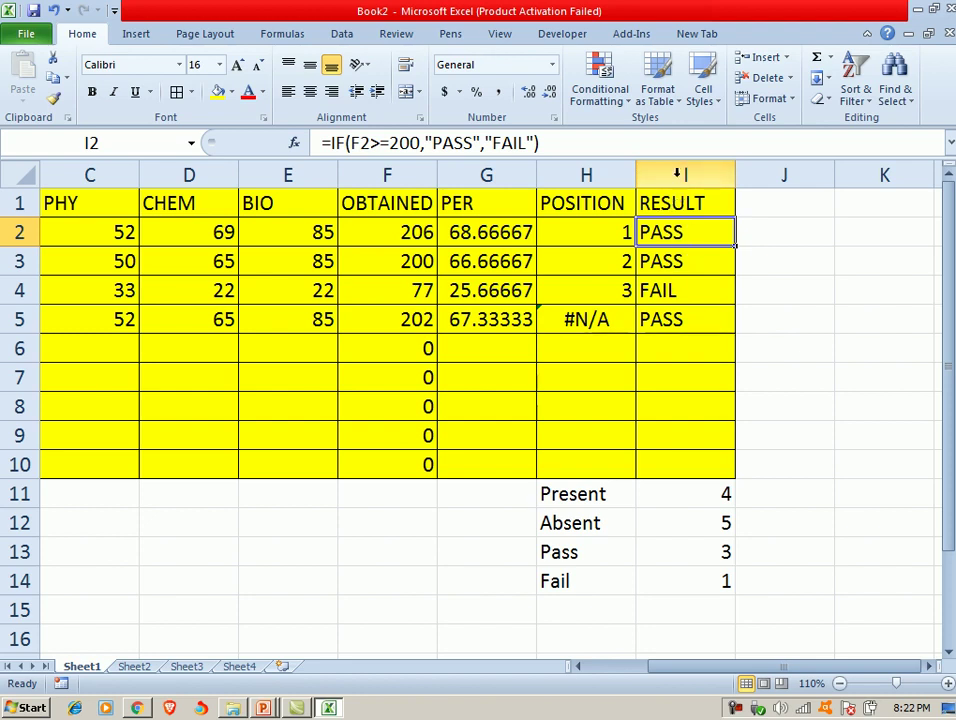
click(680, 174)
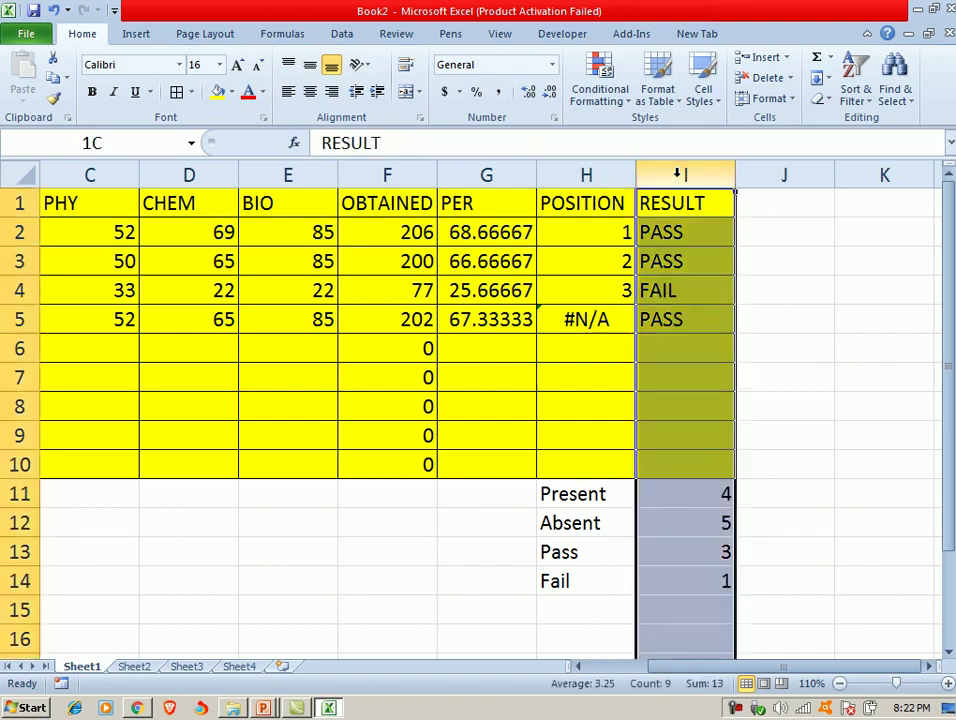
click(612, 258)
drag(691, 232, 679, 467)
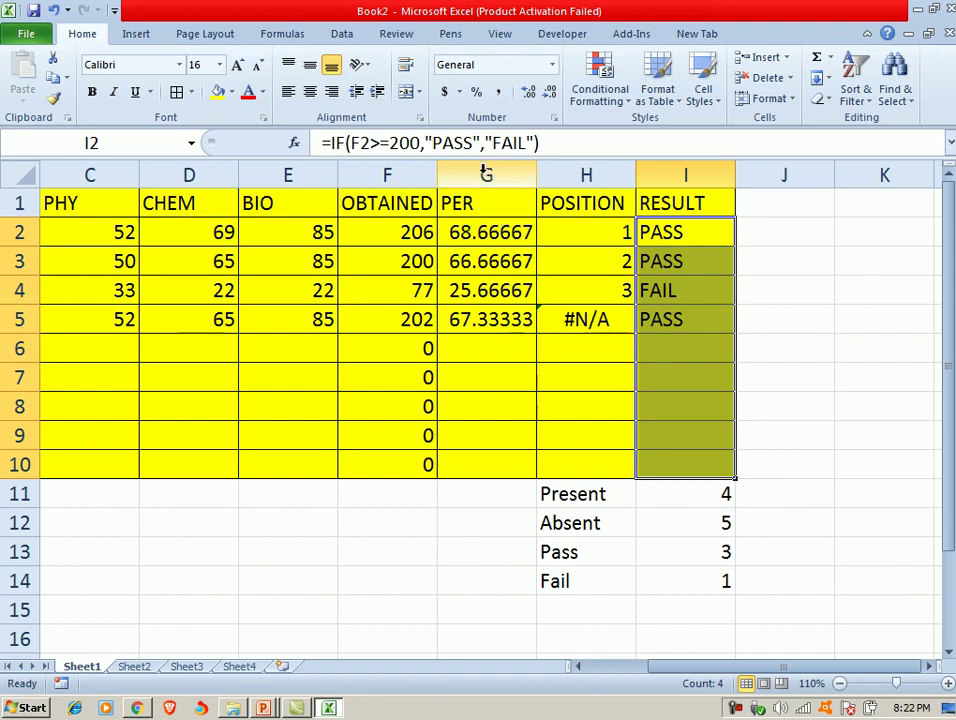
- Add a Text That Contains rule highlighting PASS with green fill and dark green text
click(604, 106)
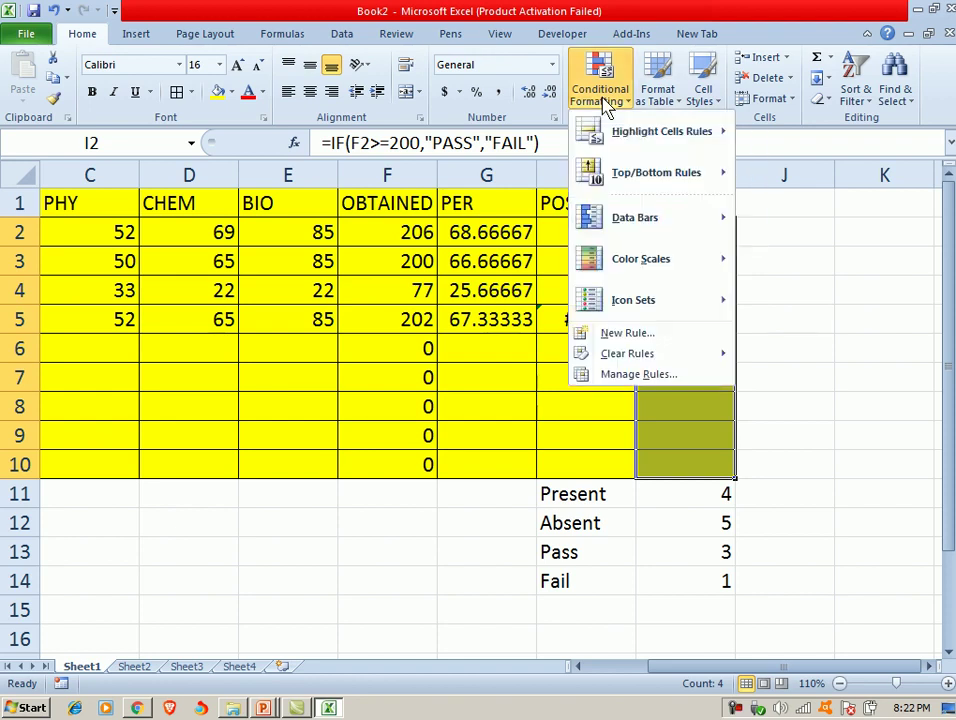
mouse_move(602, 133)
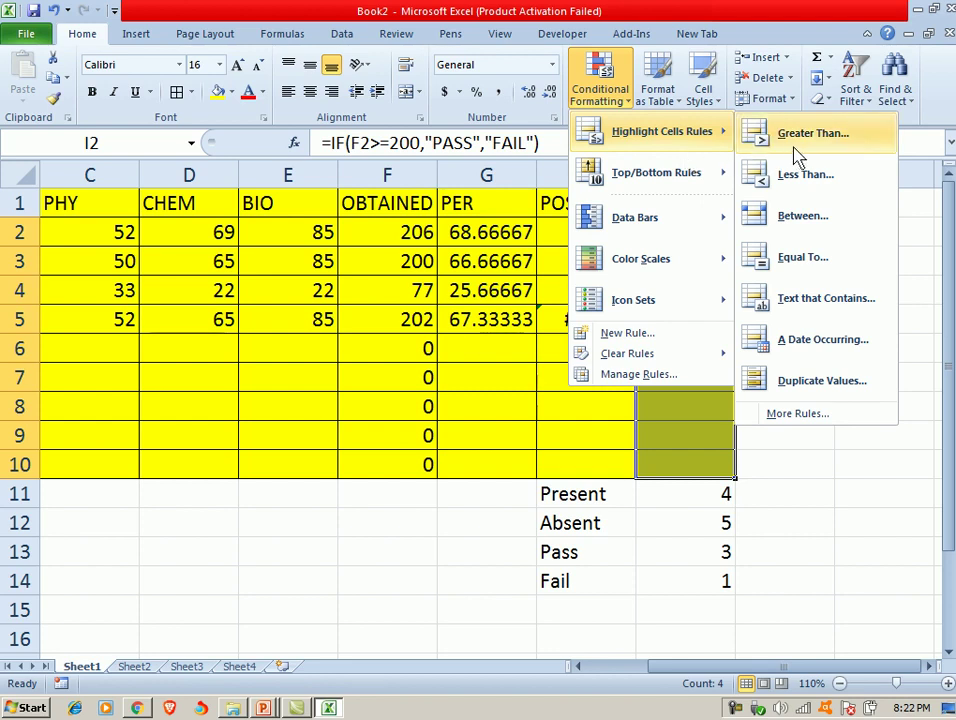
click(802, 318)
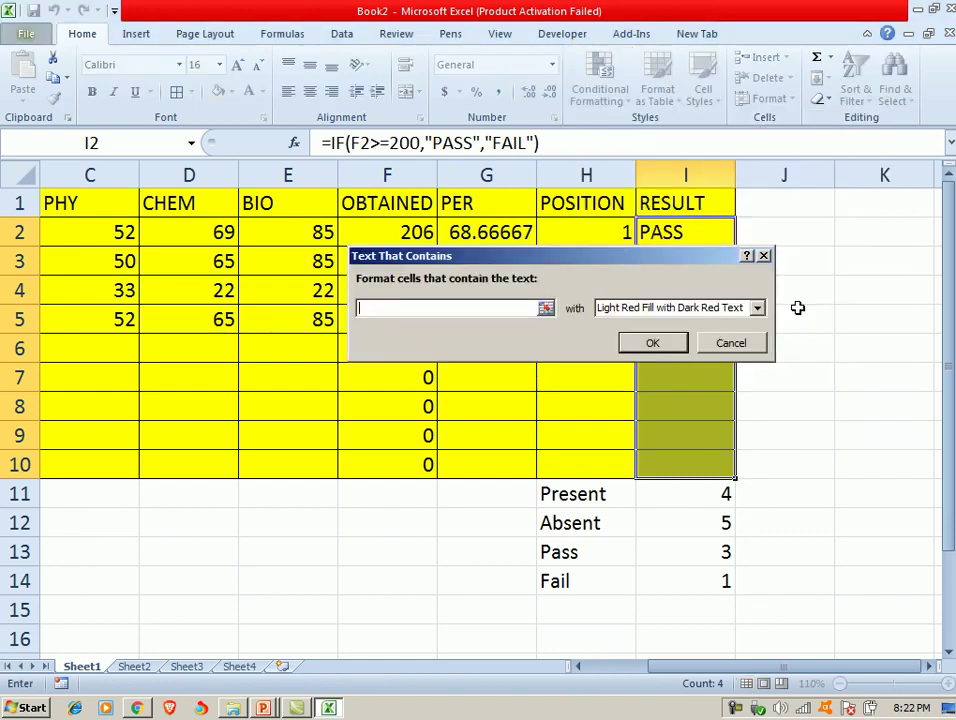
text(PASS)
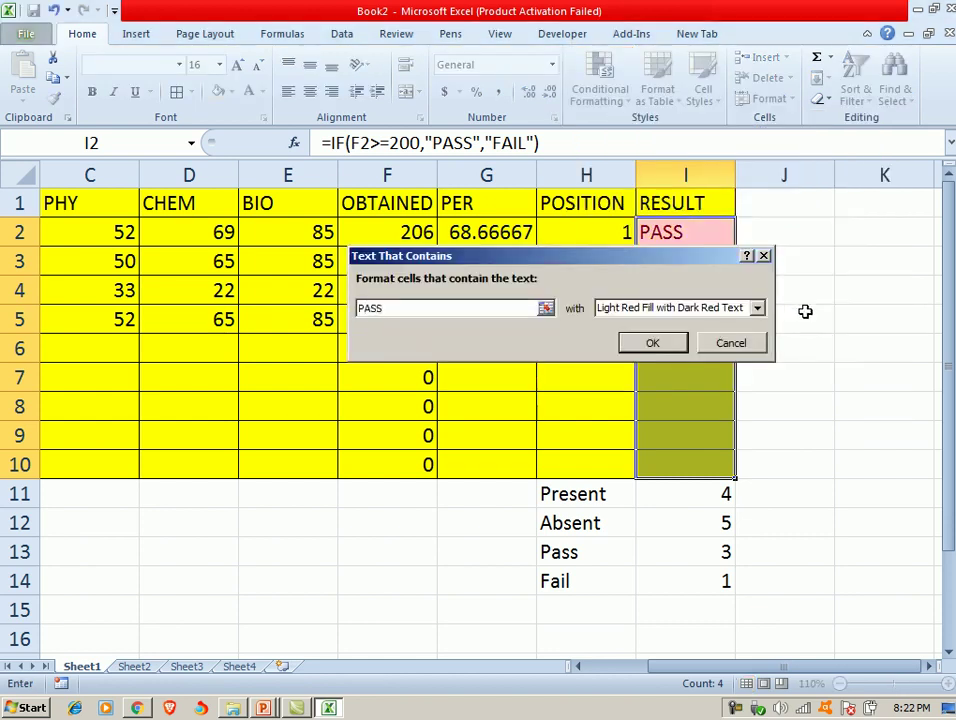
click(673, 309)
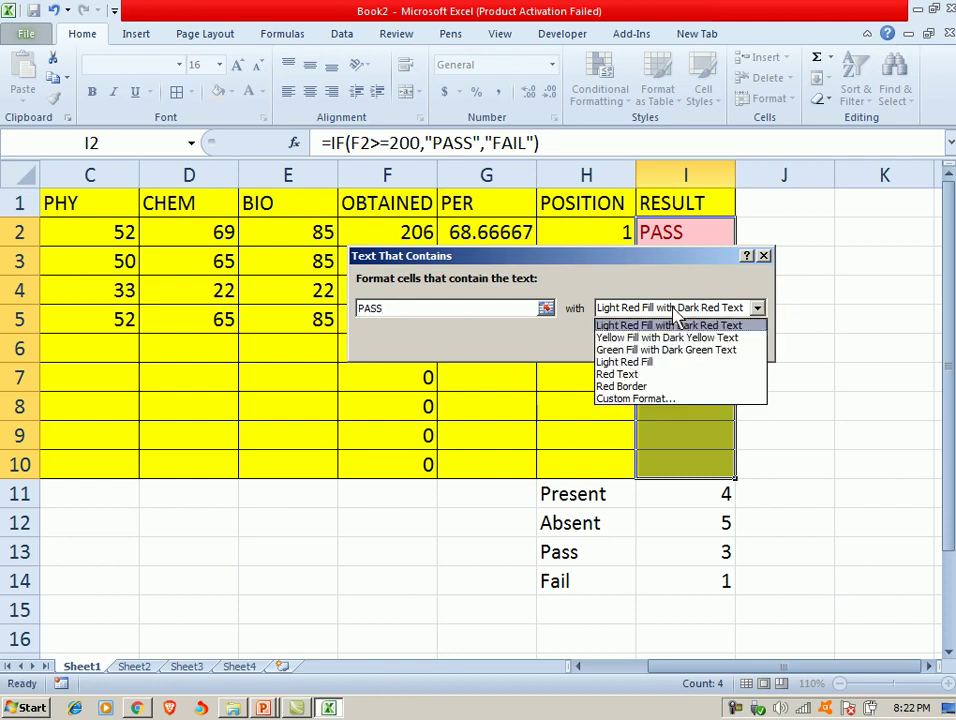
click(632, 349)
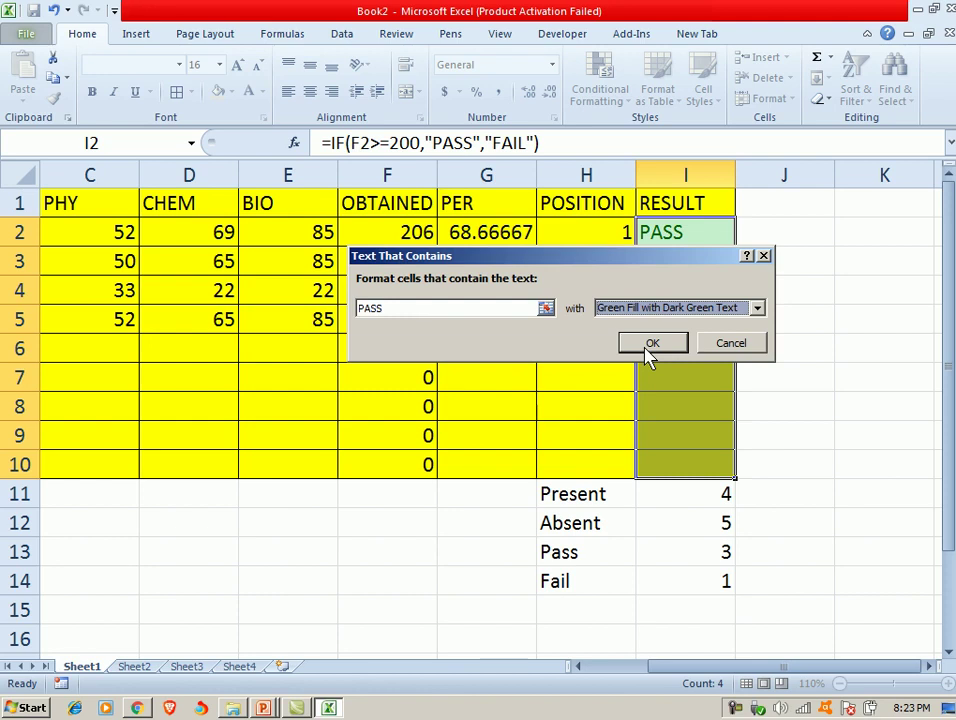
click(650, 344)
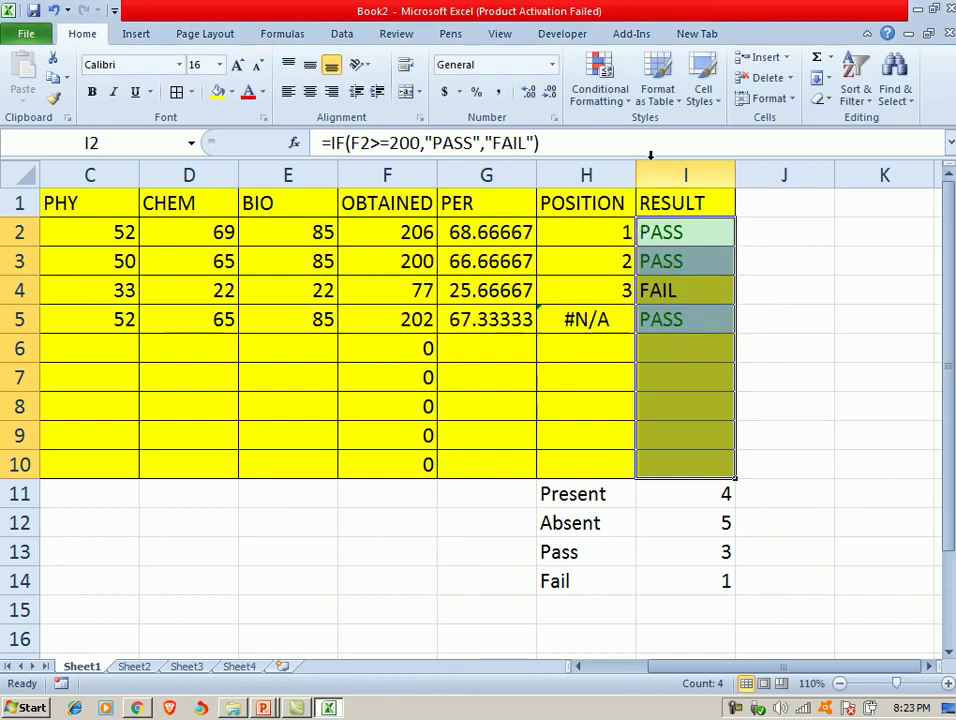
- Add a Text That Contains rule highlighting FAIL with light red fill and dark red text
click(606, 105)
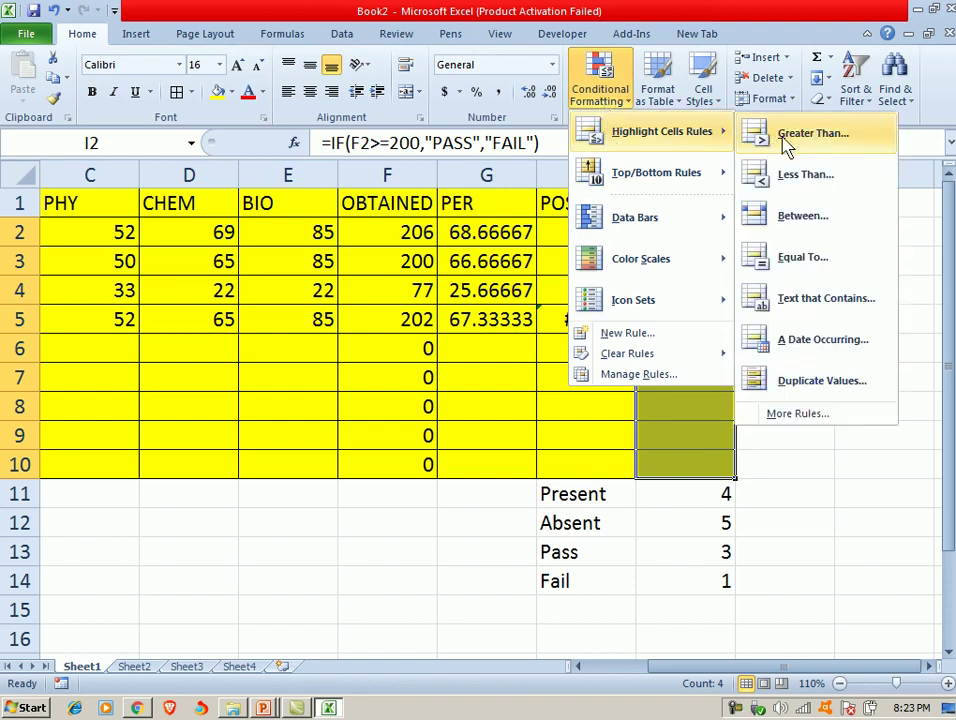
click(801, 308)
text(FAIL)
click(660, 310)
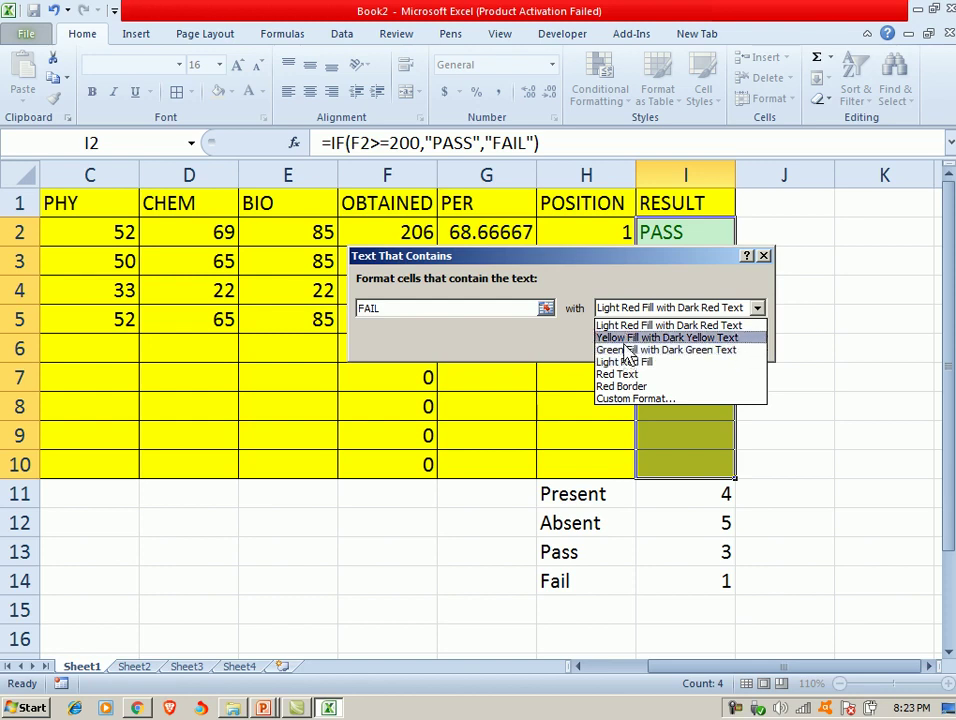
click(629, 330)
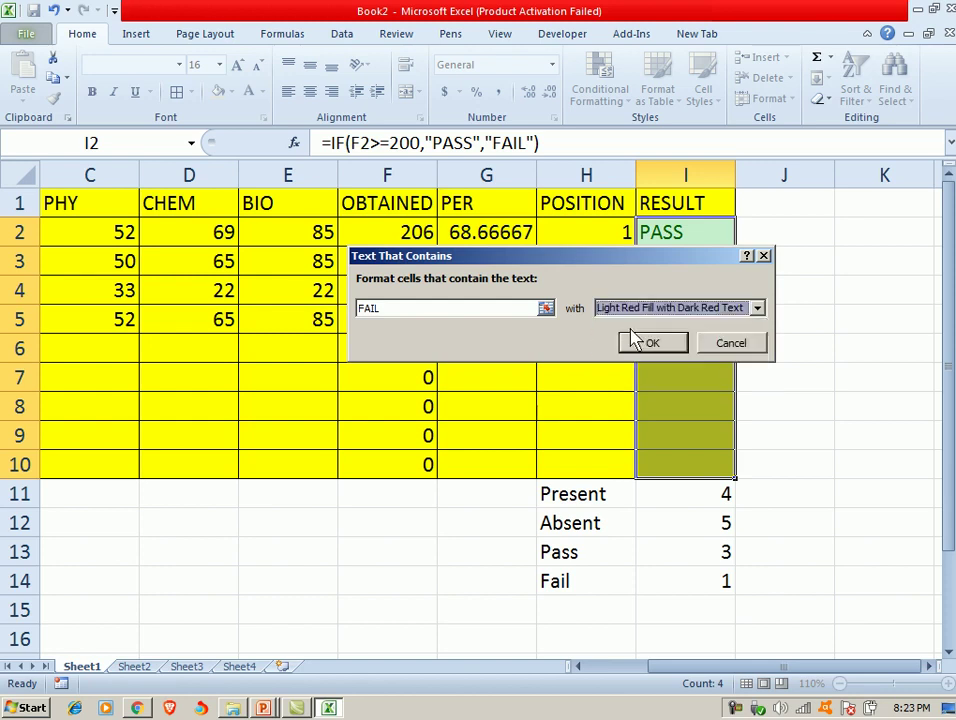
click(640, 345)
click(641, 339)
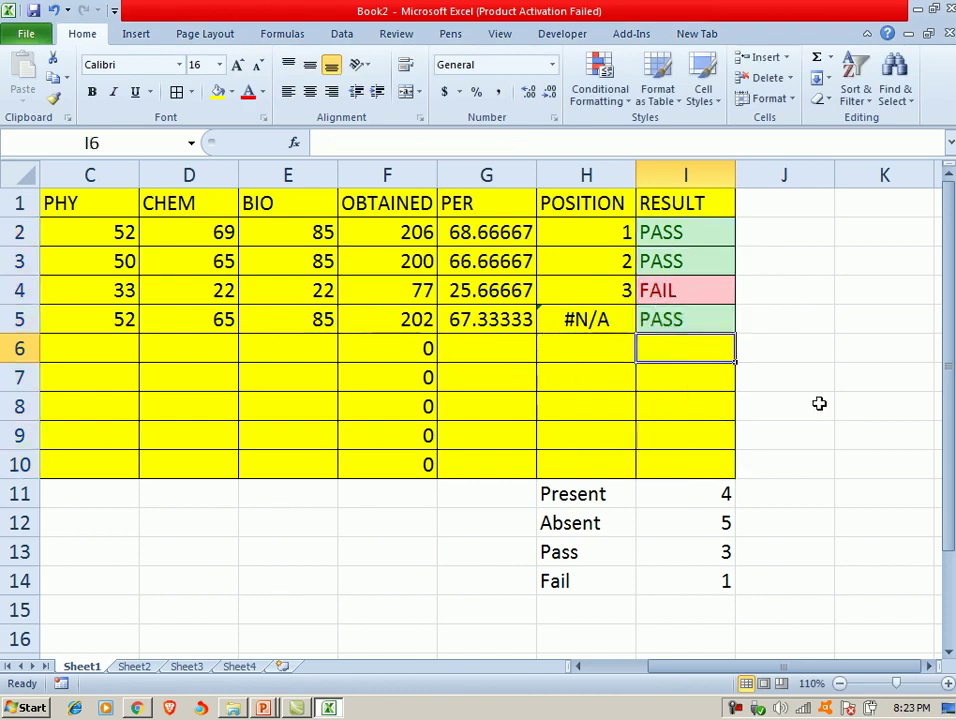
- Enter ABSENT in I6 and SICK in I7
text(ABSENT)
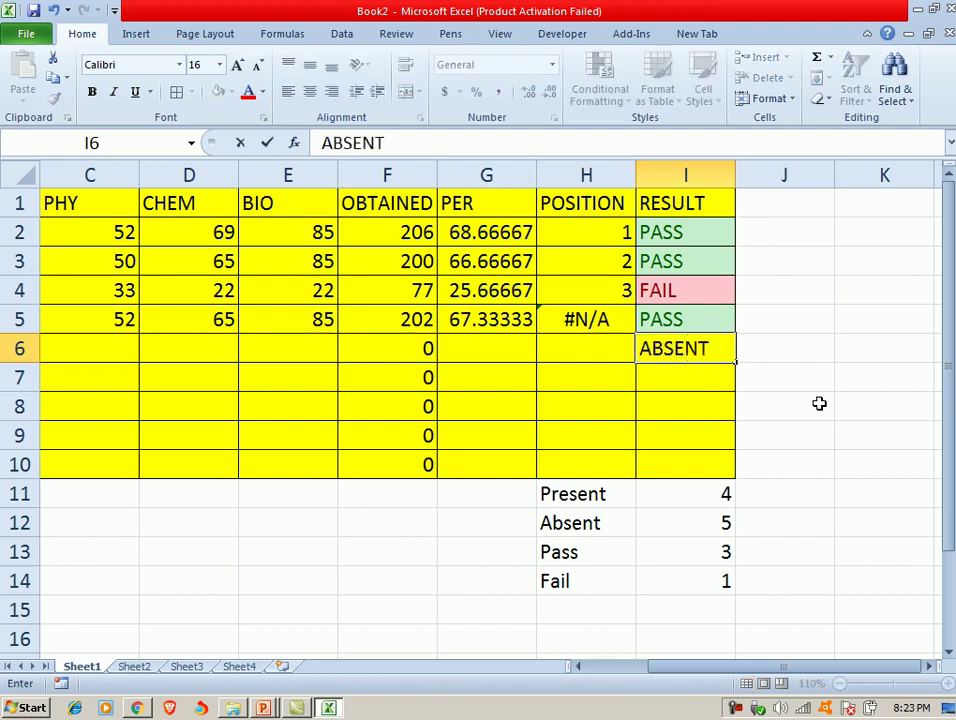
key(Return)
text(SICK)
key(Return)
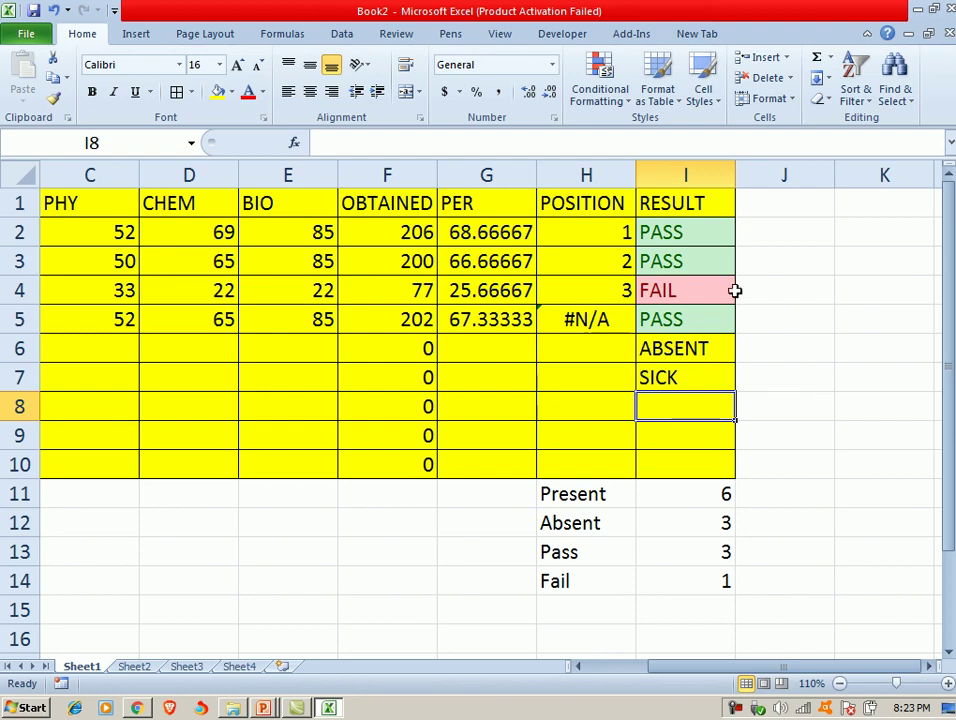
- Highlight ABSENT in column I with yellow fill and dark yellow text
click(714, 178)
click(630, 105)
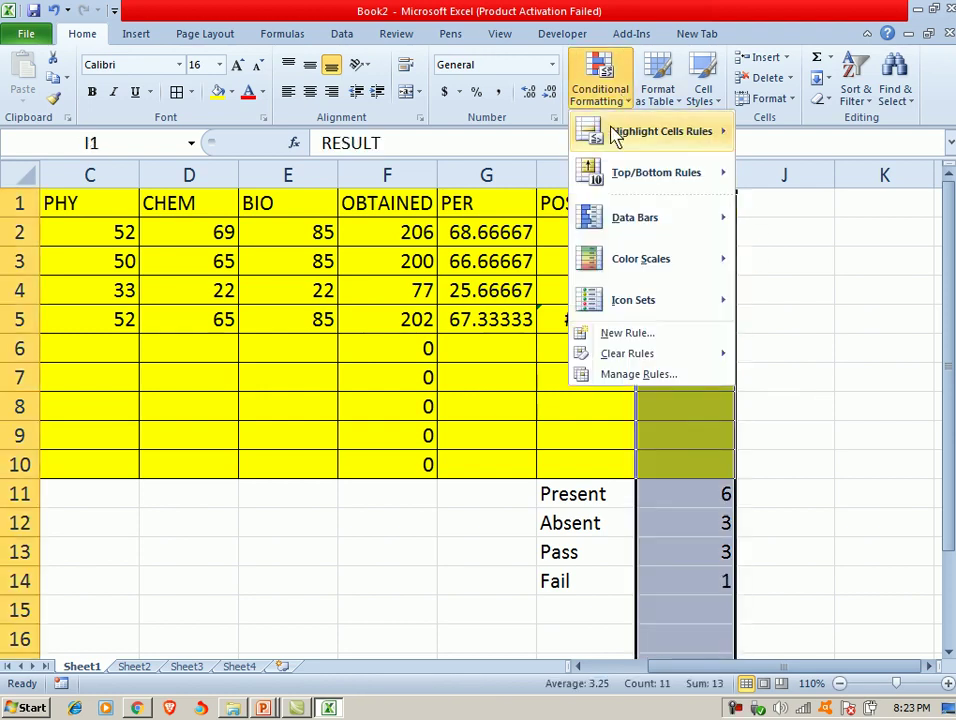
mouse_move(640, 132)
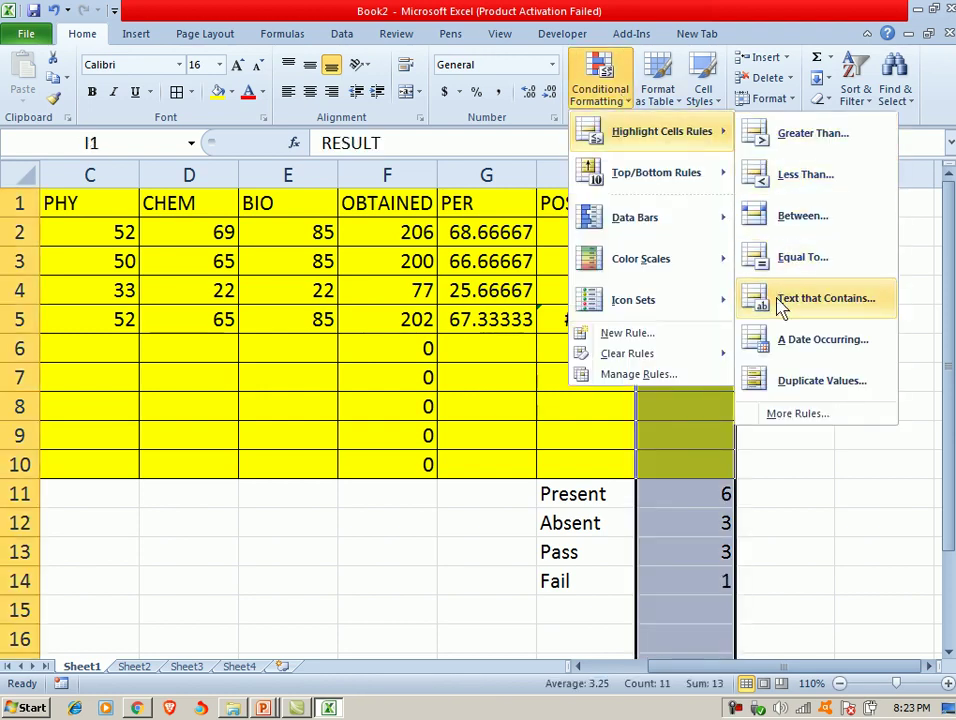
click(781, 303)
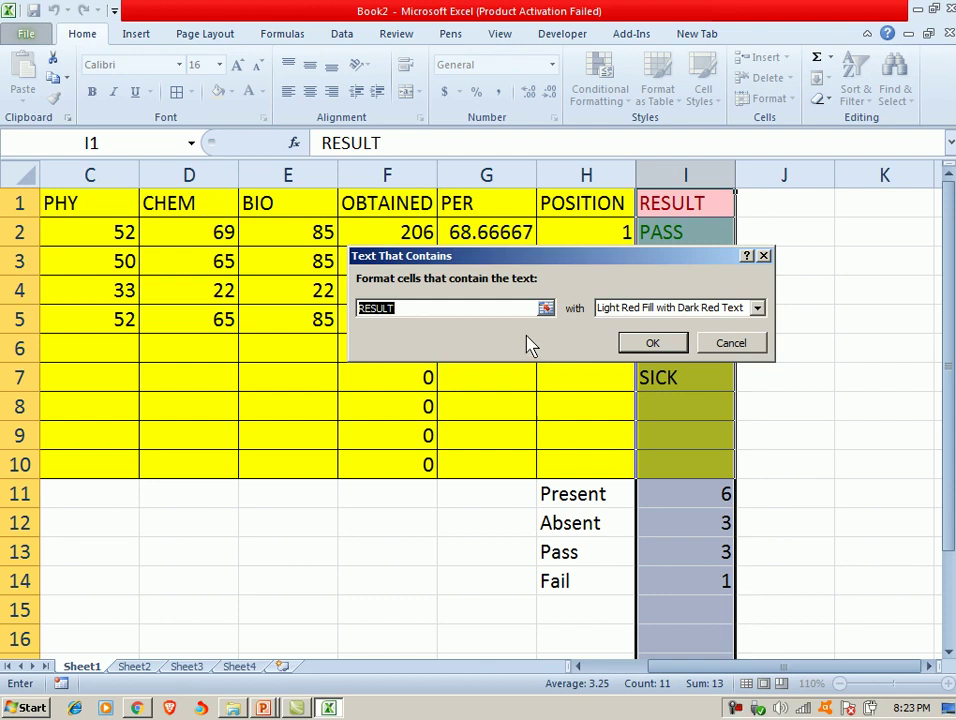
text(ABSENT)
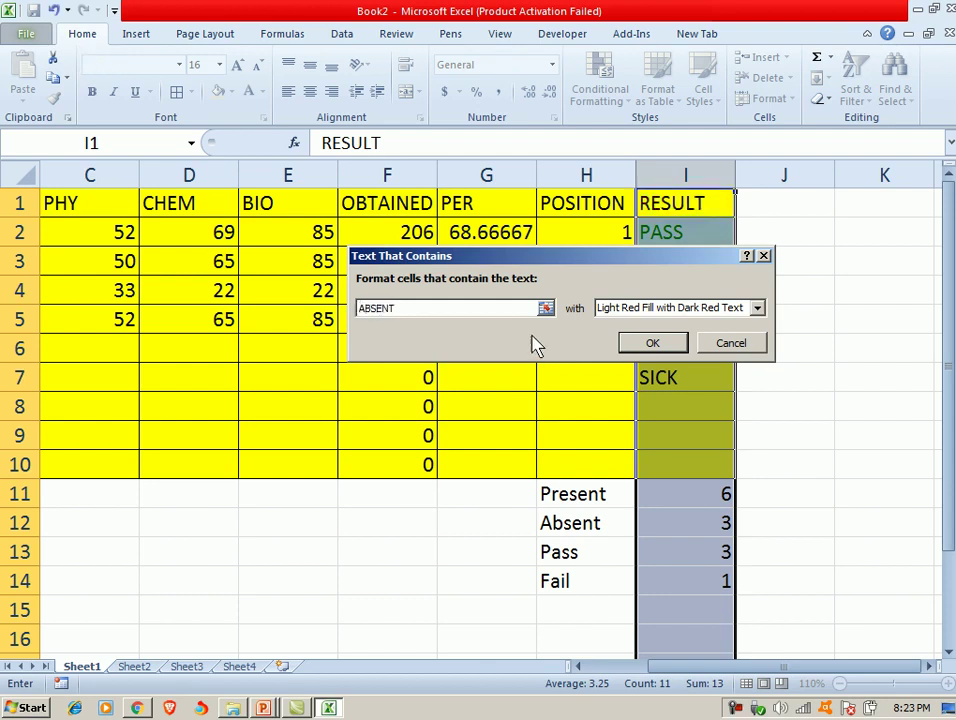
click(757, 308)
click(640, 335)
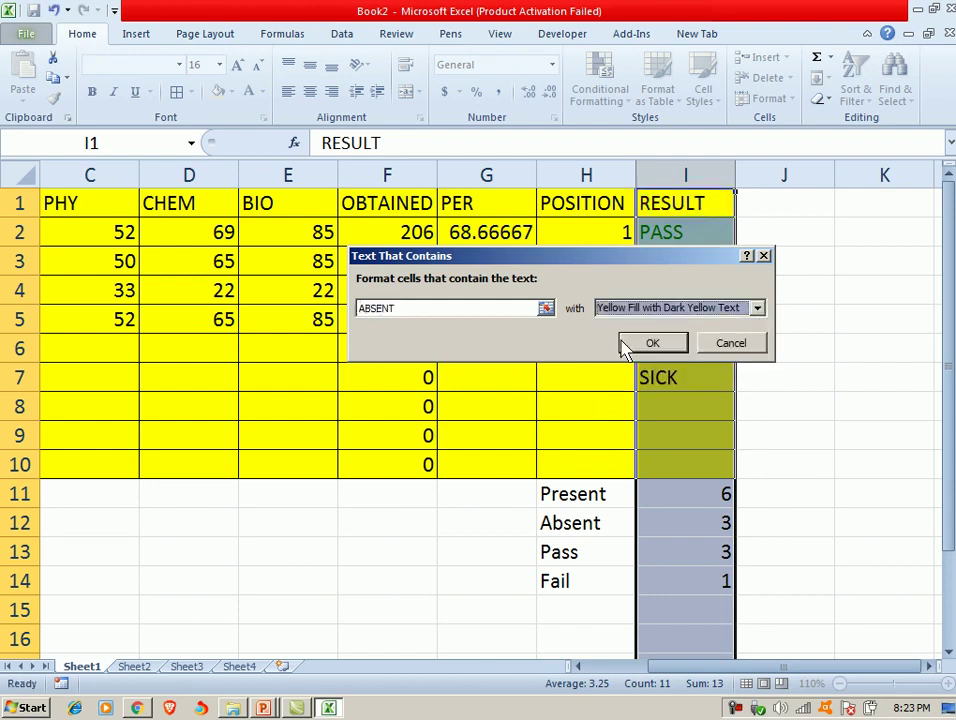
click(627, 343)
click(681, 428)
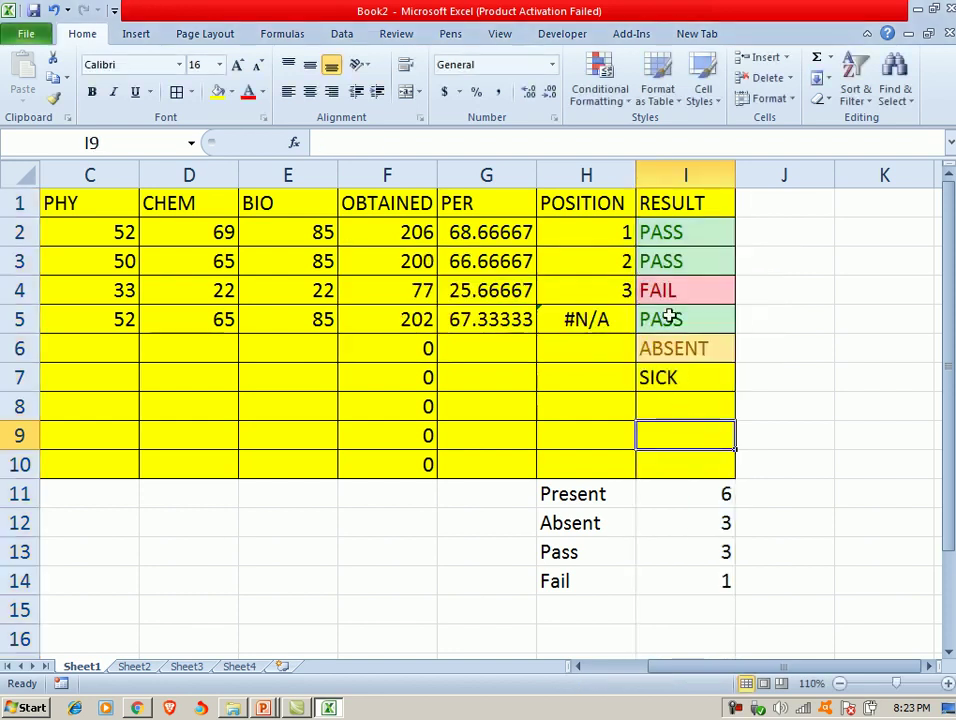
click(676, 379)
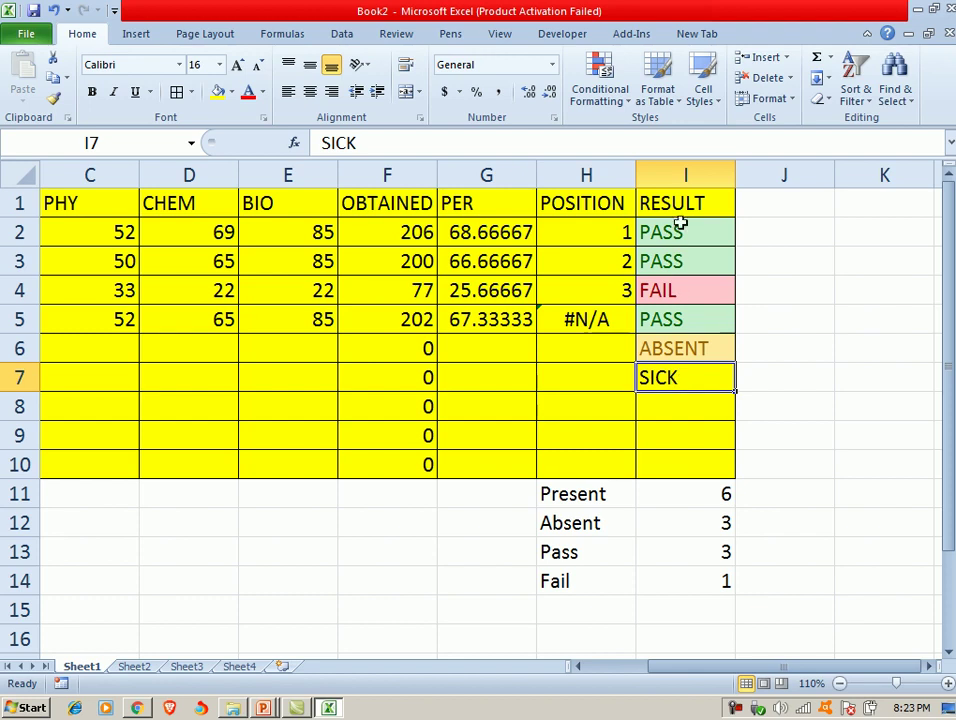
- Add a Text That Contains rule for SICK in column I using red text
click(684, 175)
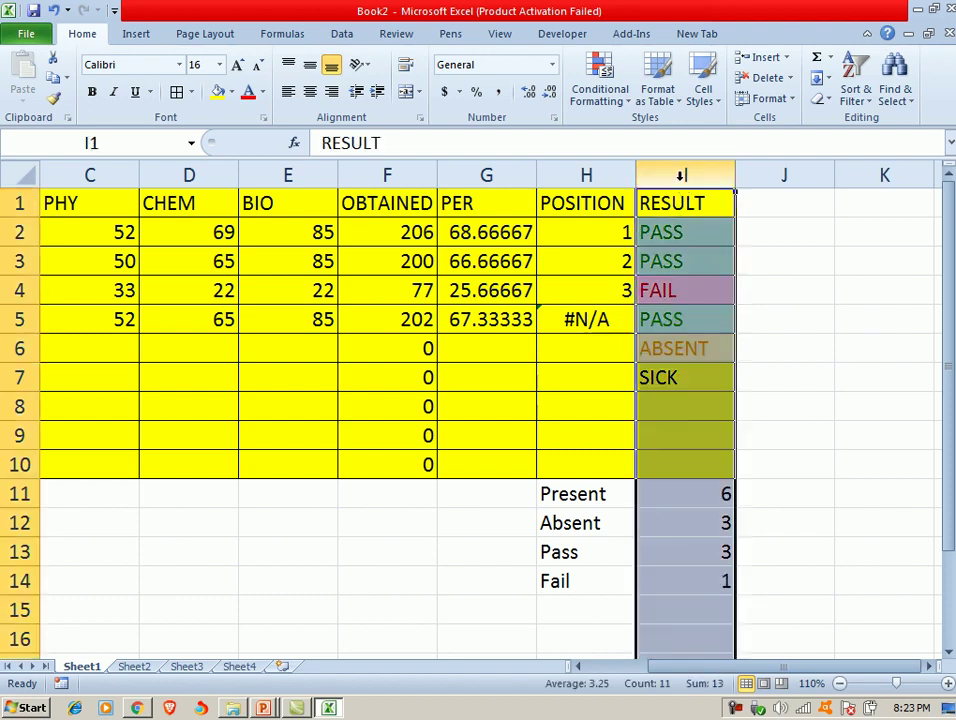
click(603, 95)
mouse_move(620, 130)
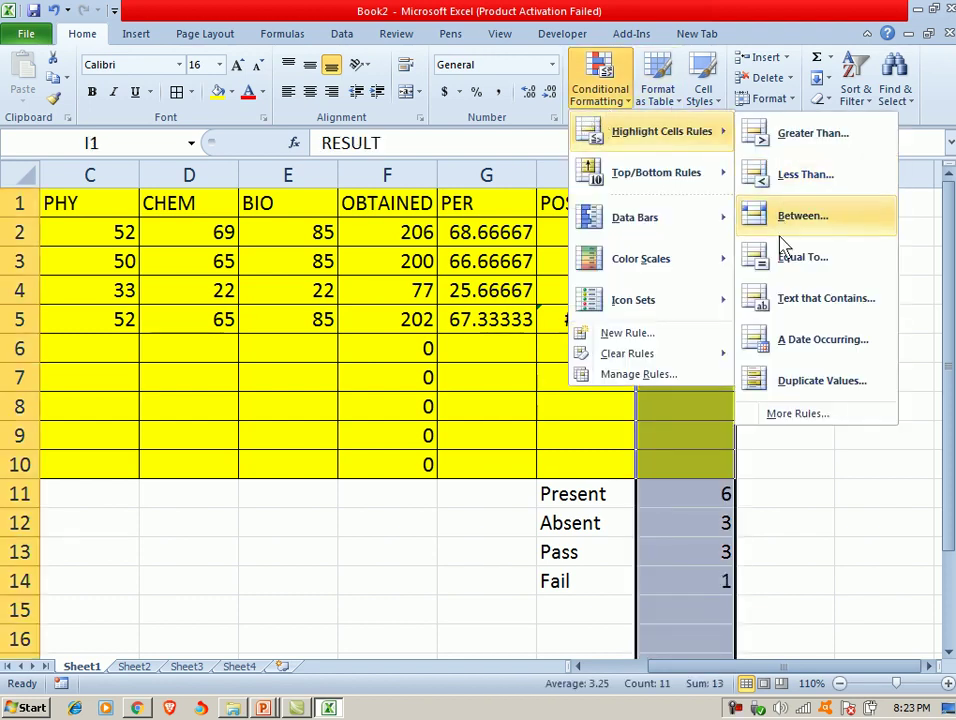
click(783, 299)
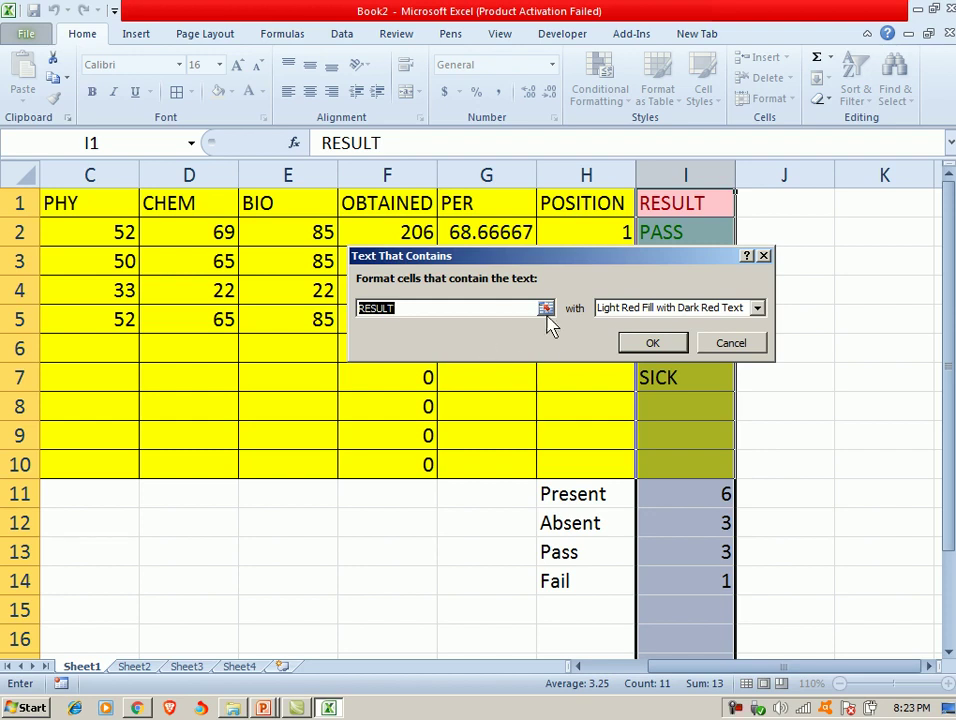
text(SICK)
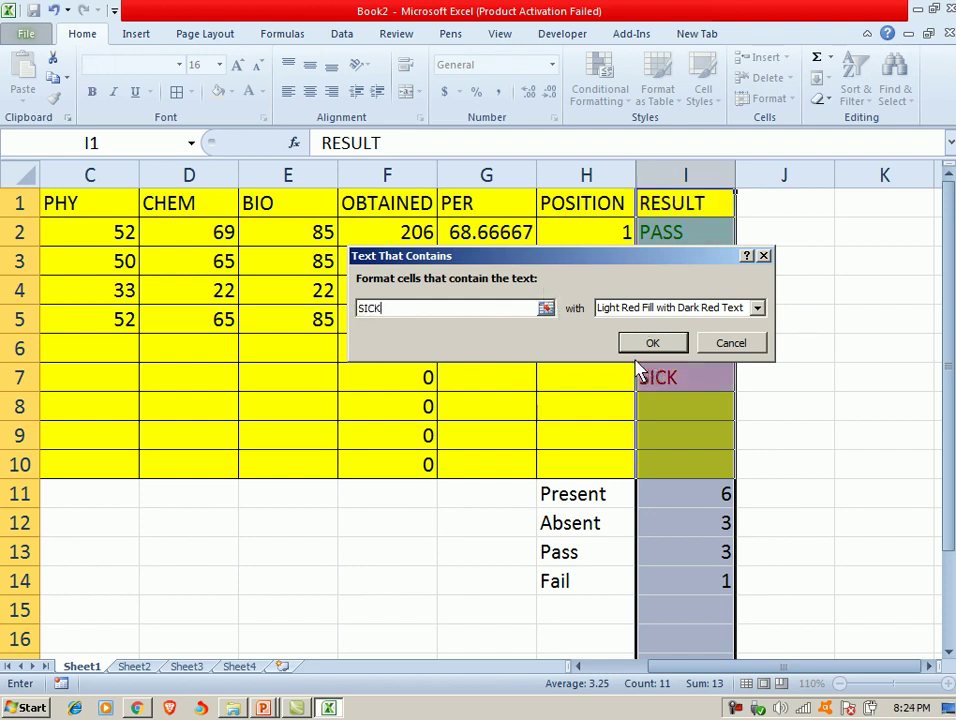
click(645, 308)
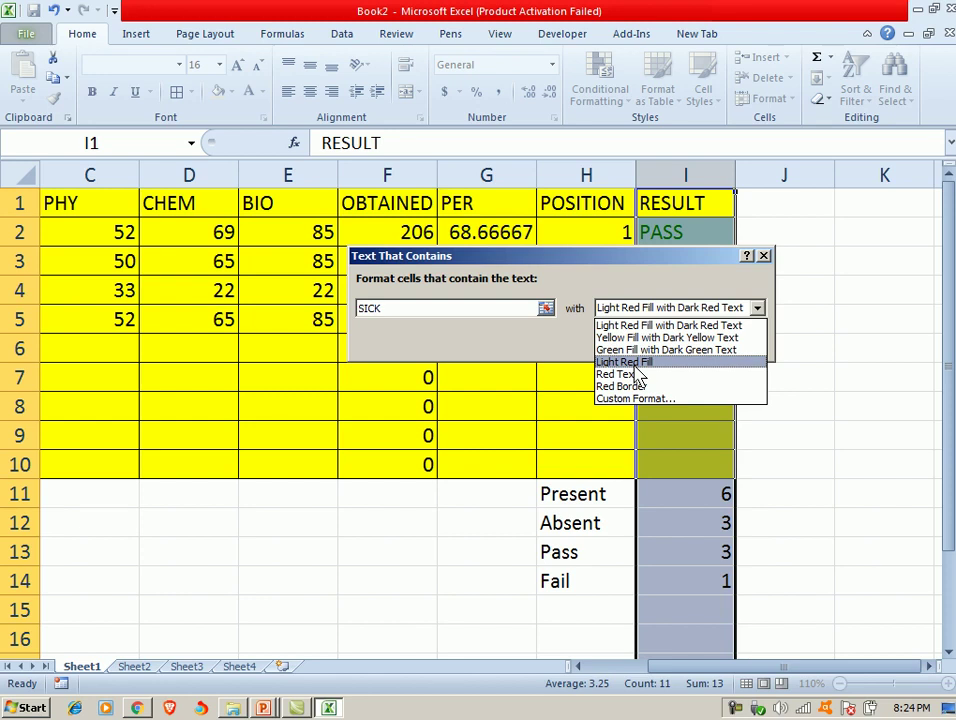
click(637, 374)
click(660, 343)
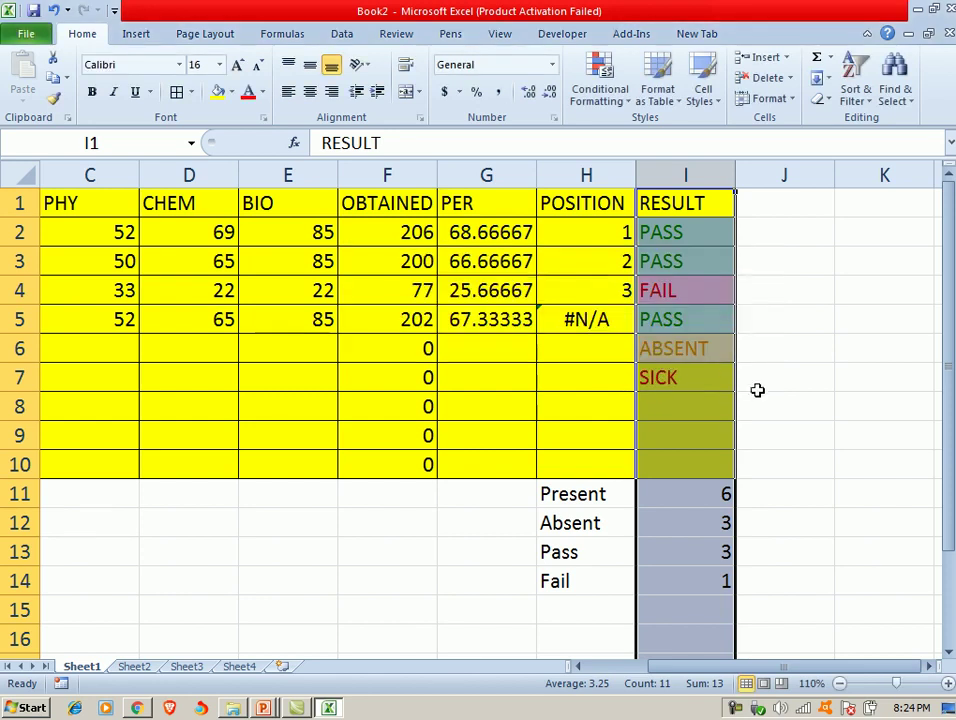
click(743, 387)
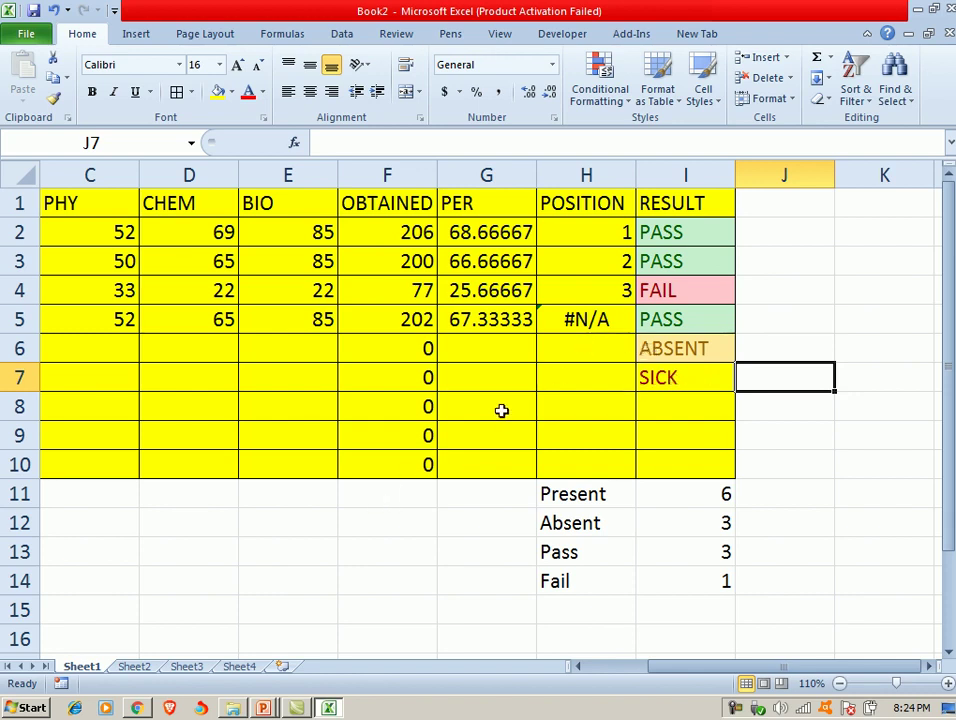
- Fill the RANK formula from H2 down to H6, where H5 shows #N/A
click(312, 483)
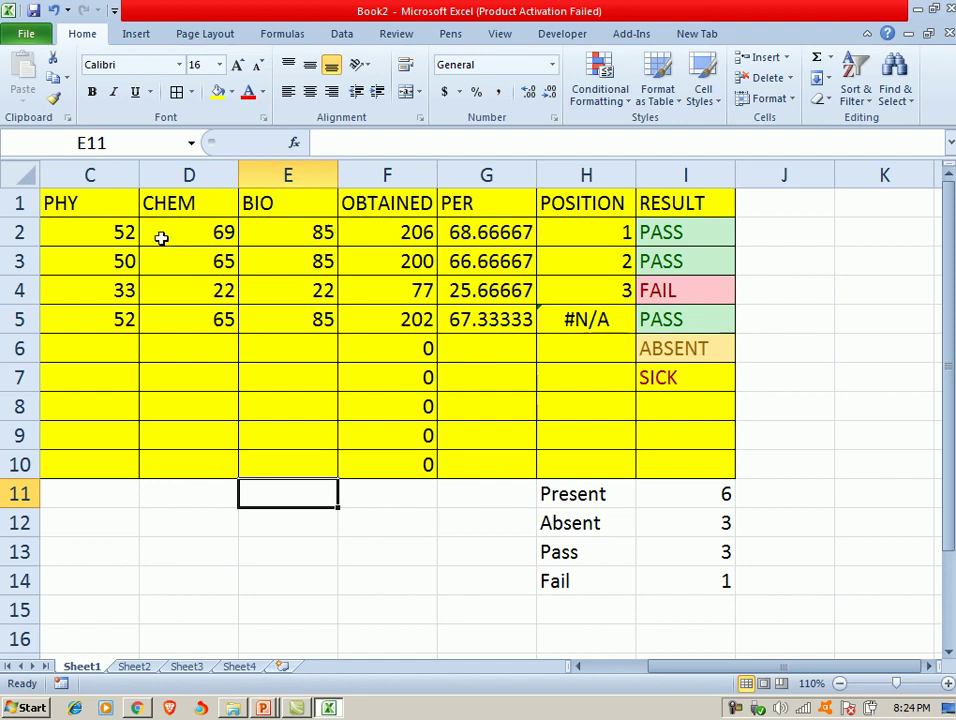
drag(666, 668, 617, 680)
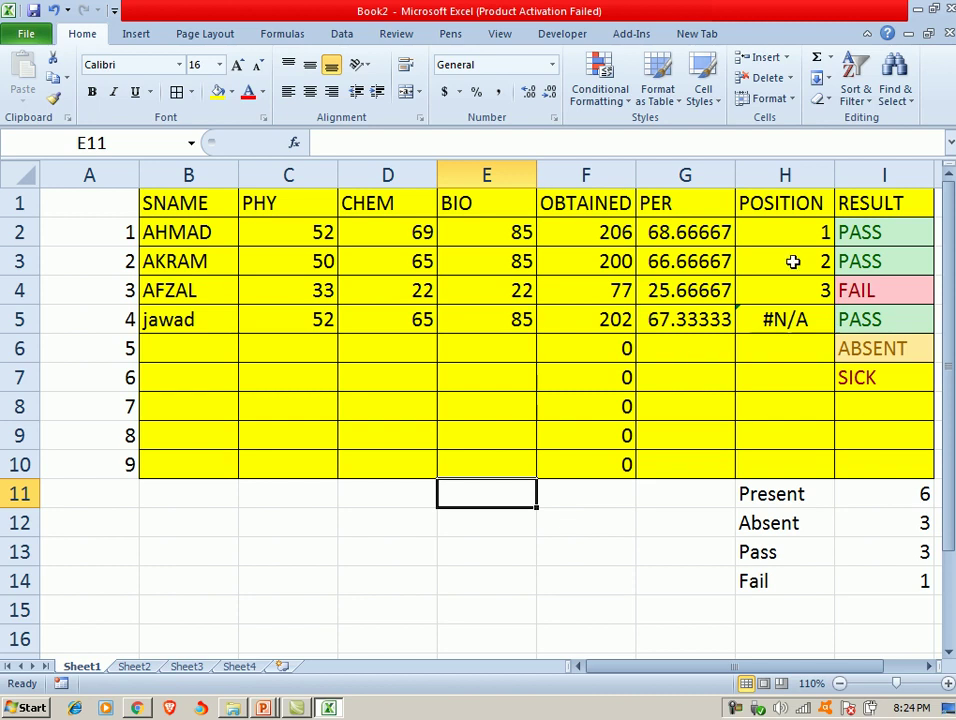
click(788, 175)
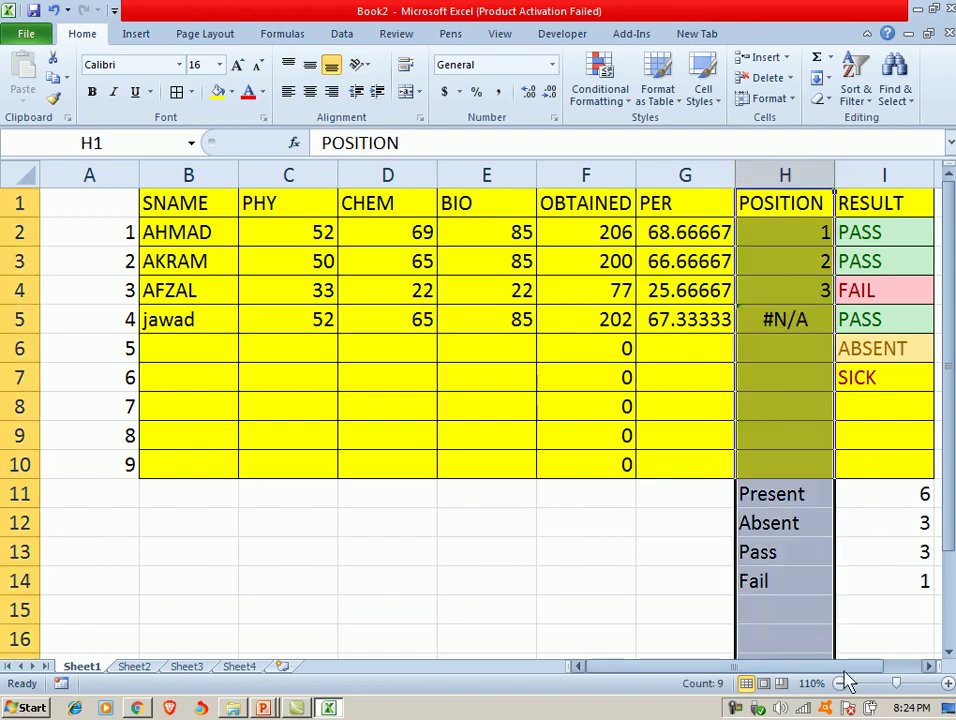
drag(848, 672, 896, 666)
click(694, 280)
click(687, 224)
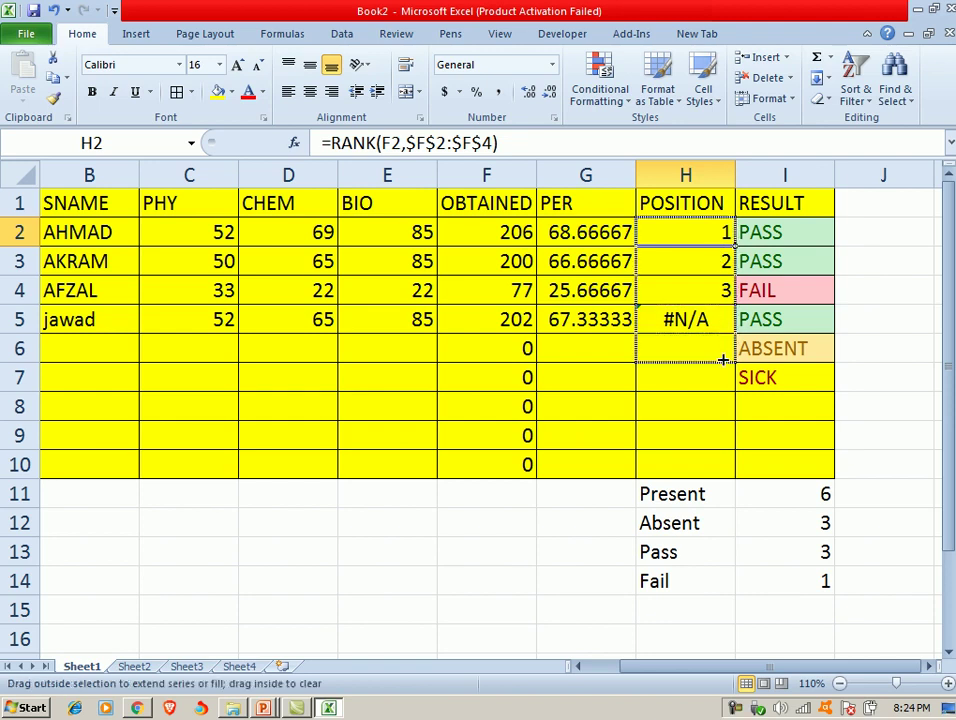
drag(738, 244, 668, 344)
click(664, 318)
click(613, 318)
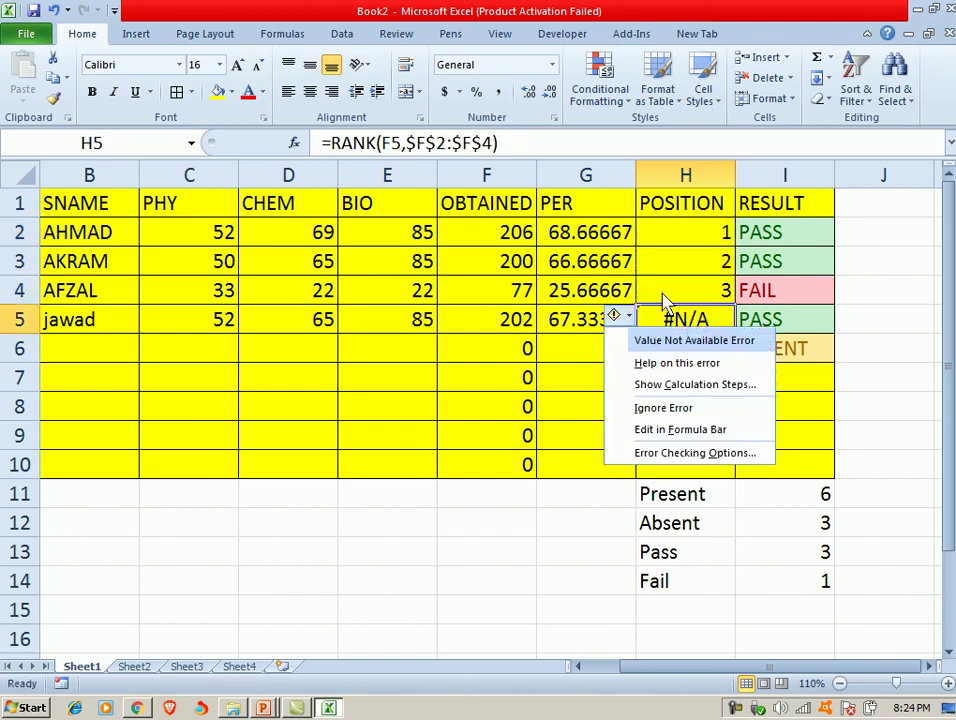
- Re-confirm =RANK(F2,$F$2:$F$4) in H2 so the first position reads 1
click(668, 282)
double_click(670, 231)
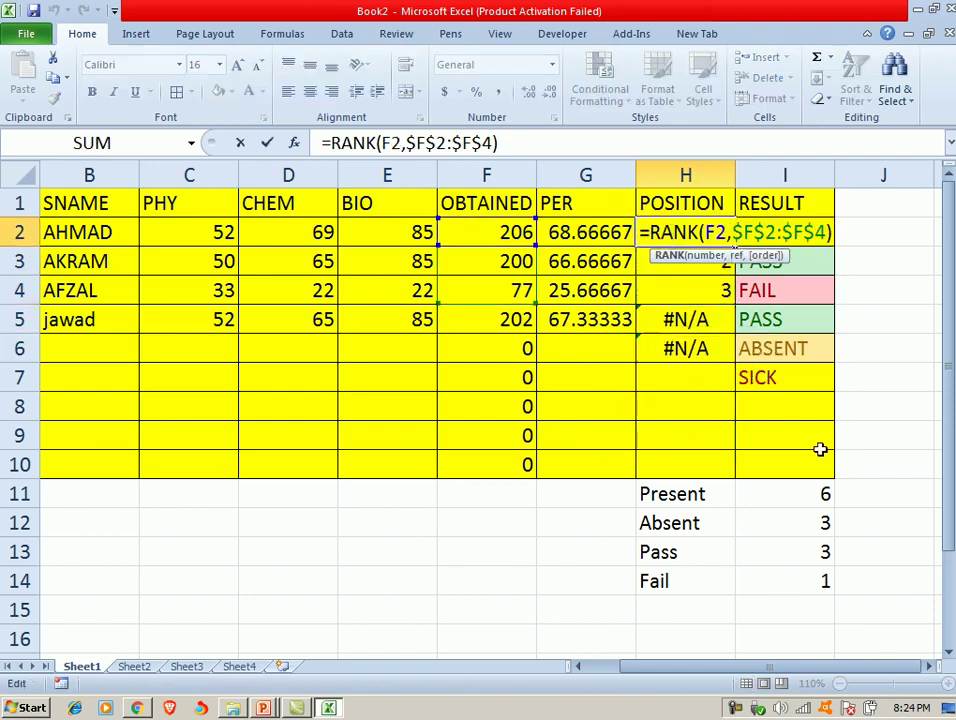
key(Return)
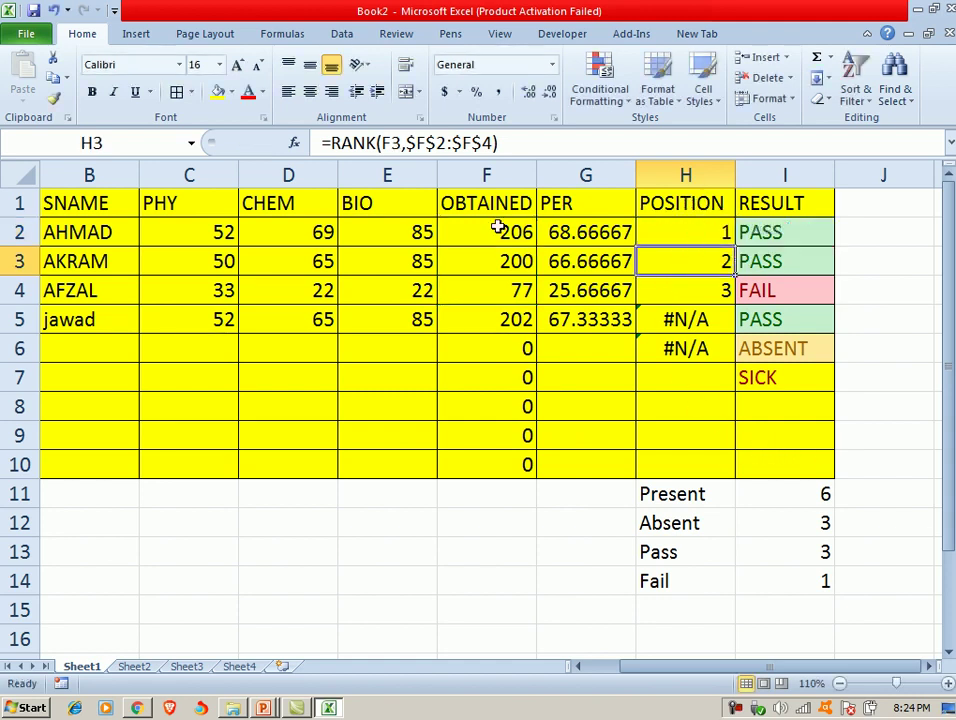
click(689, 156)
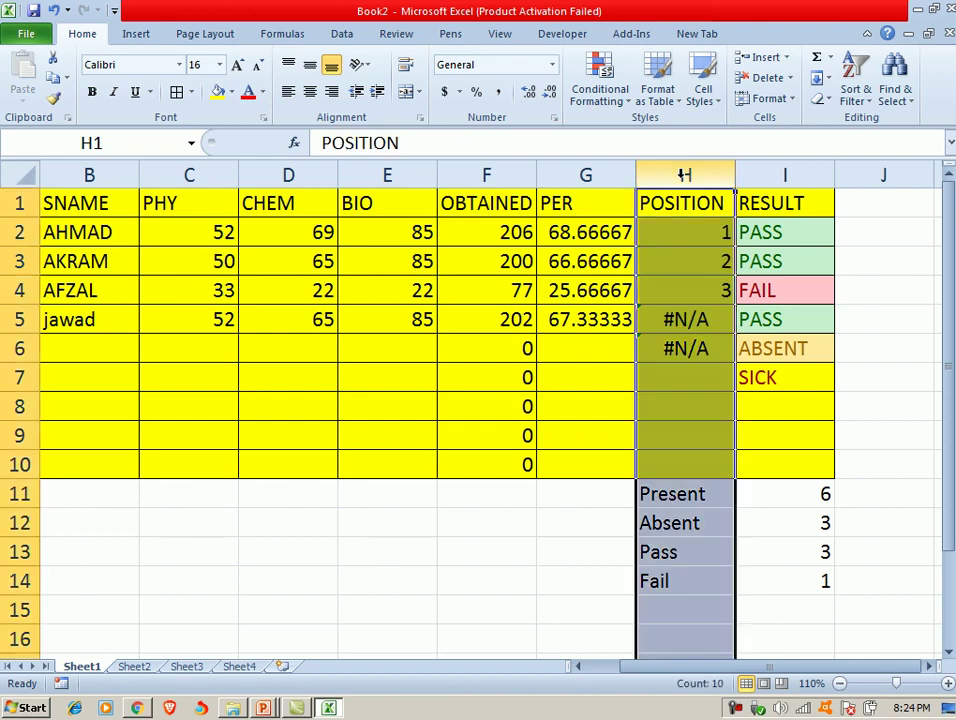
click(597, 97)
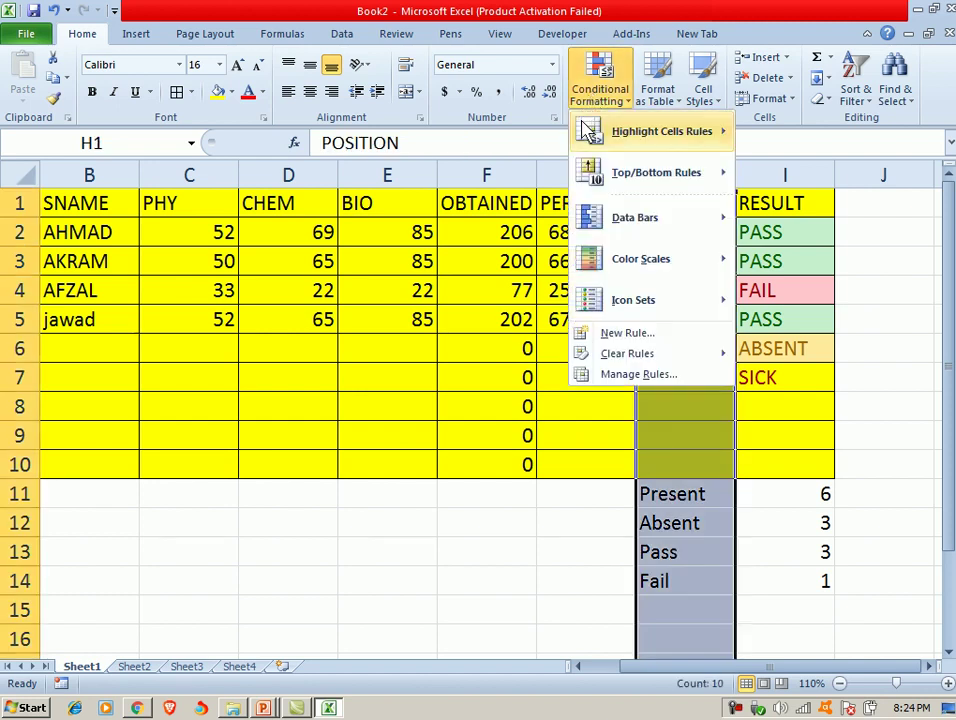
mouse_move(636, 140)
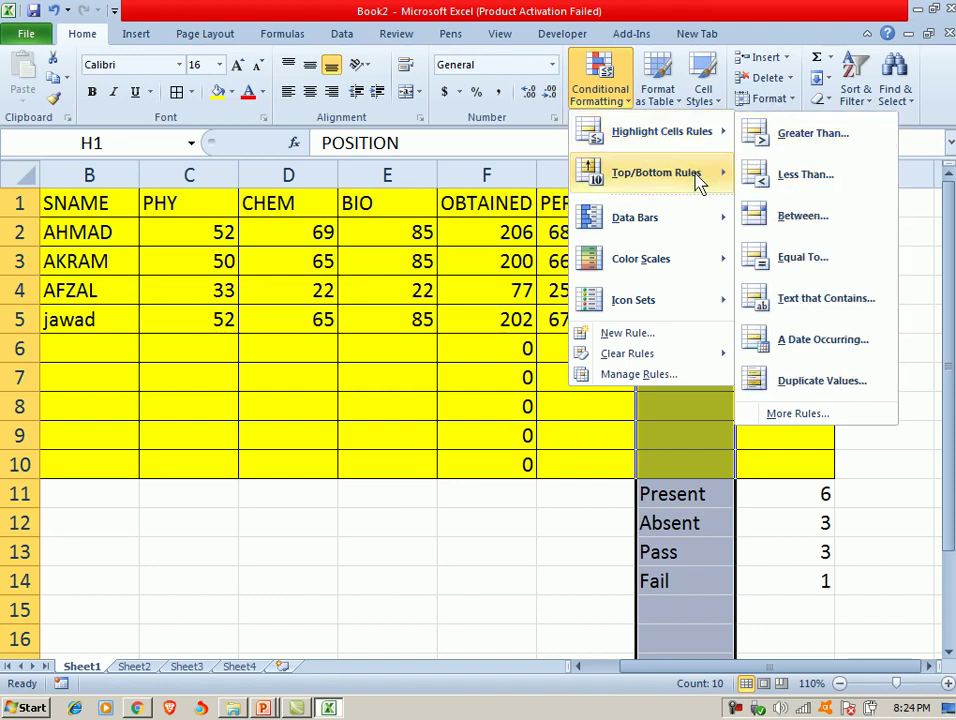
mouse_move(689, 188)
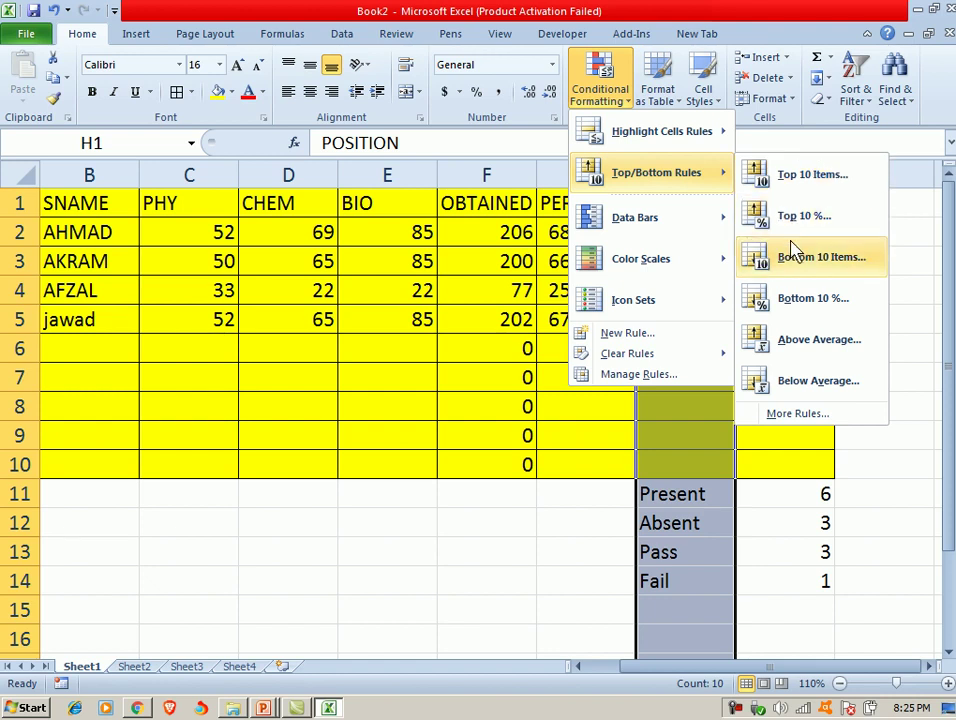
click(614, 389)
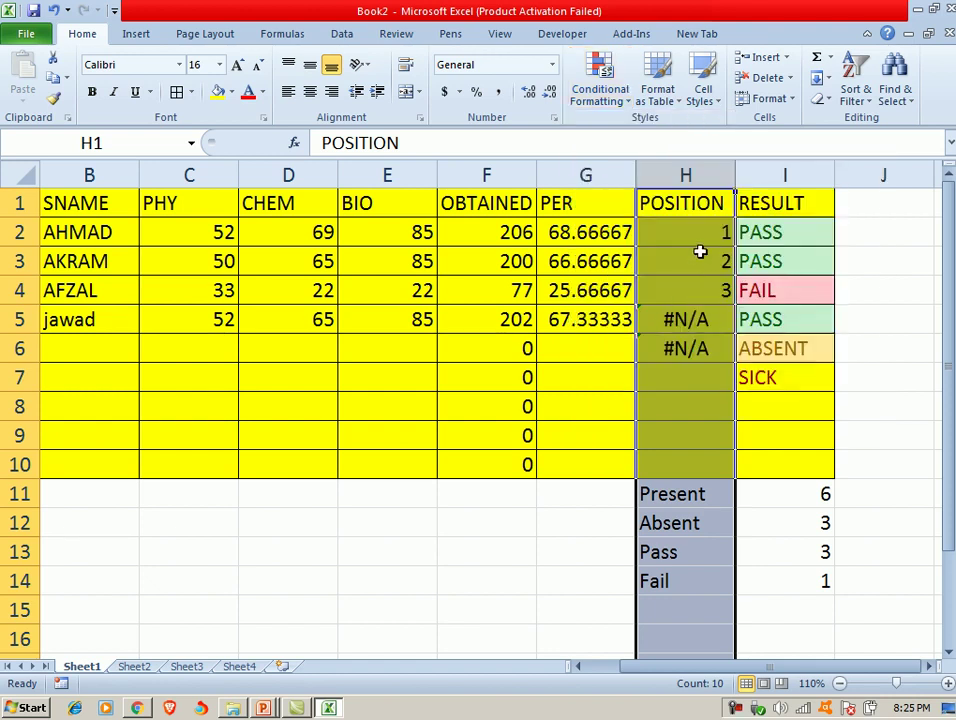
click(694, 237)
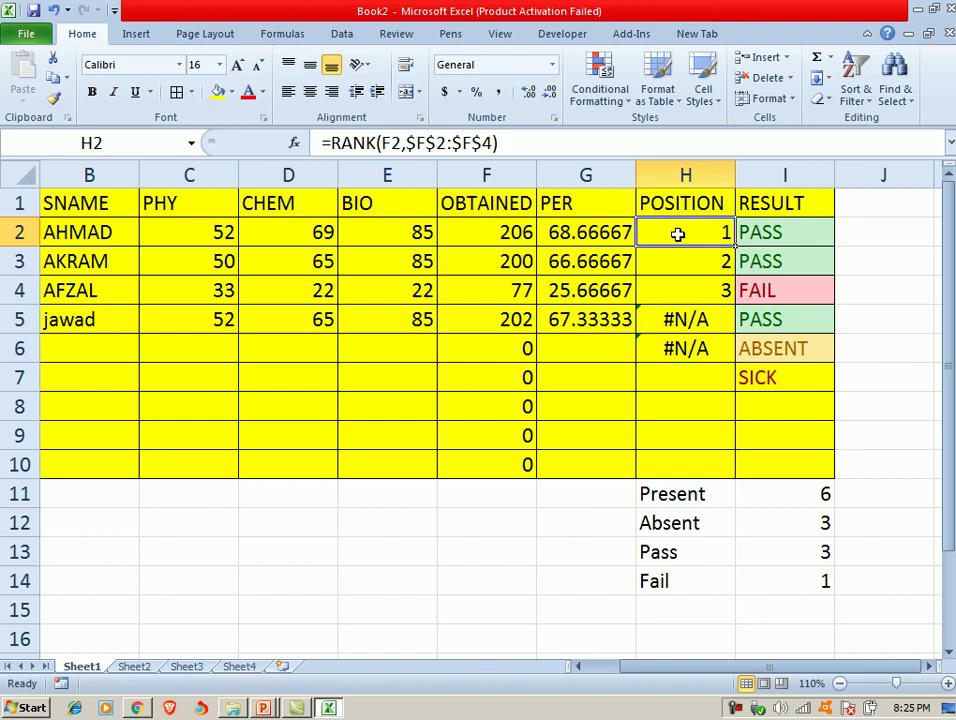
- Highlight the bottom 3 positions in H2:H4 with light red fill
drag(677, 234, 666, 296)
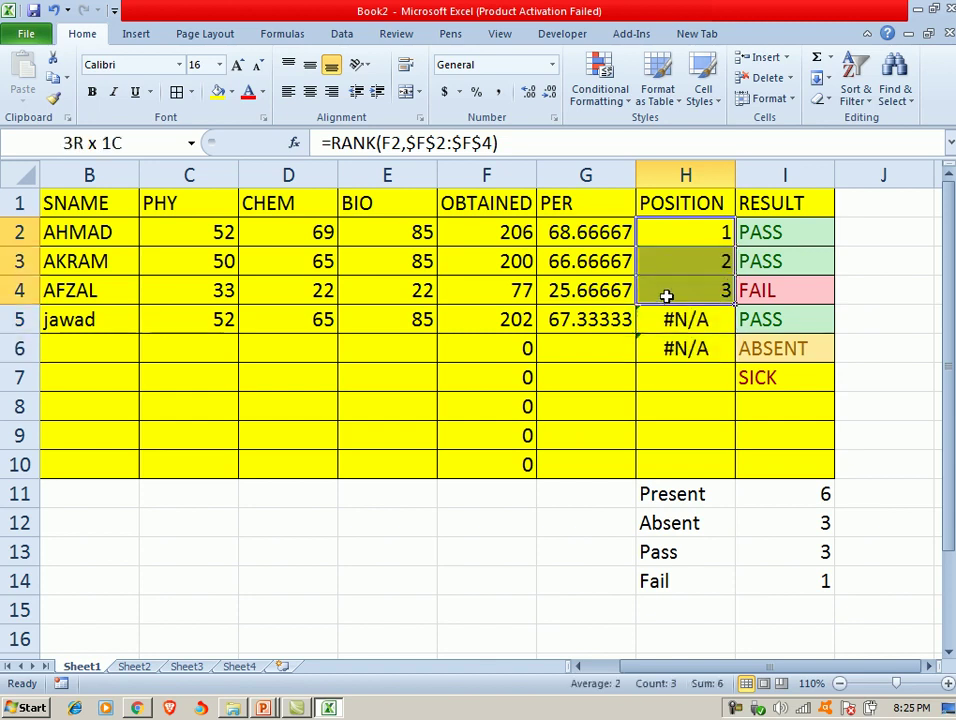
click(607, 100)
mouse_move(605, 175)
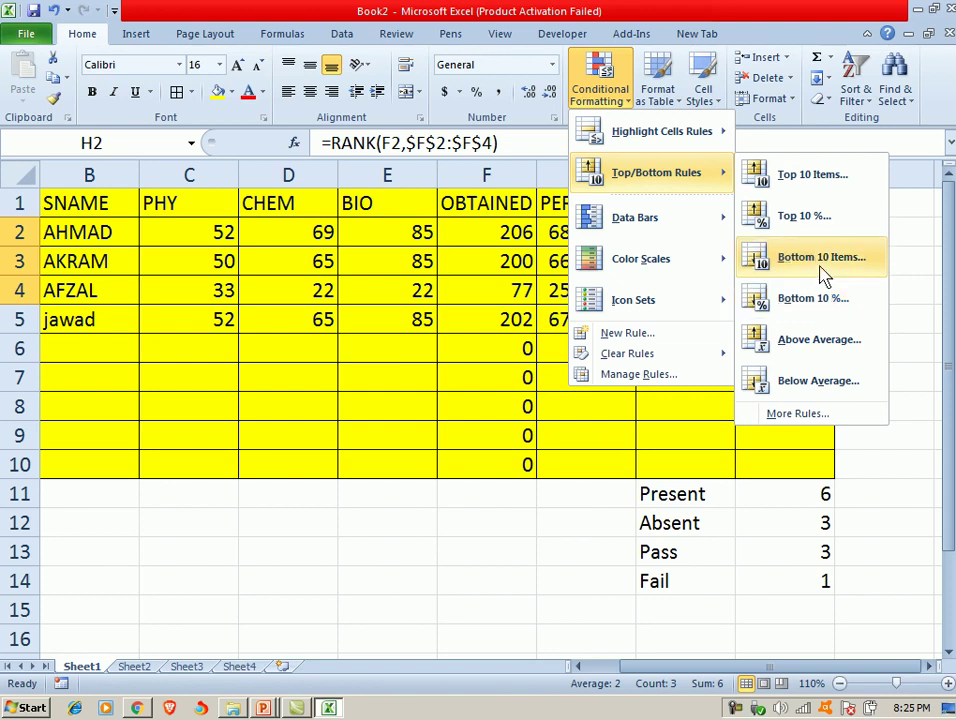
click(820, 260)
drag(457, 307, 397, 292)
text(3)
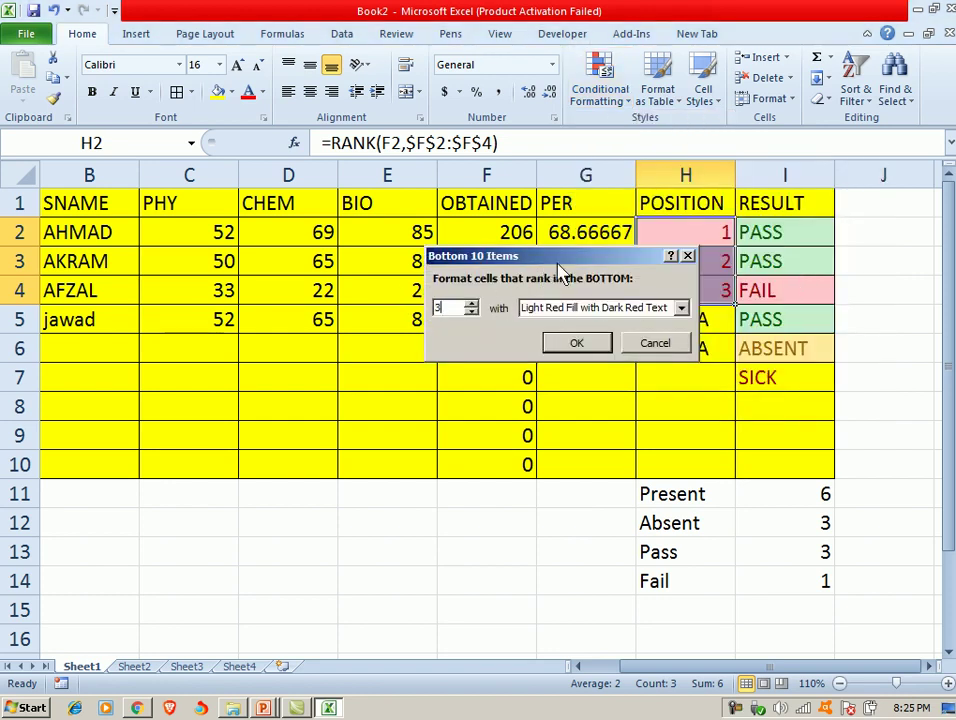
drag(561, 257, 404, 244)
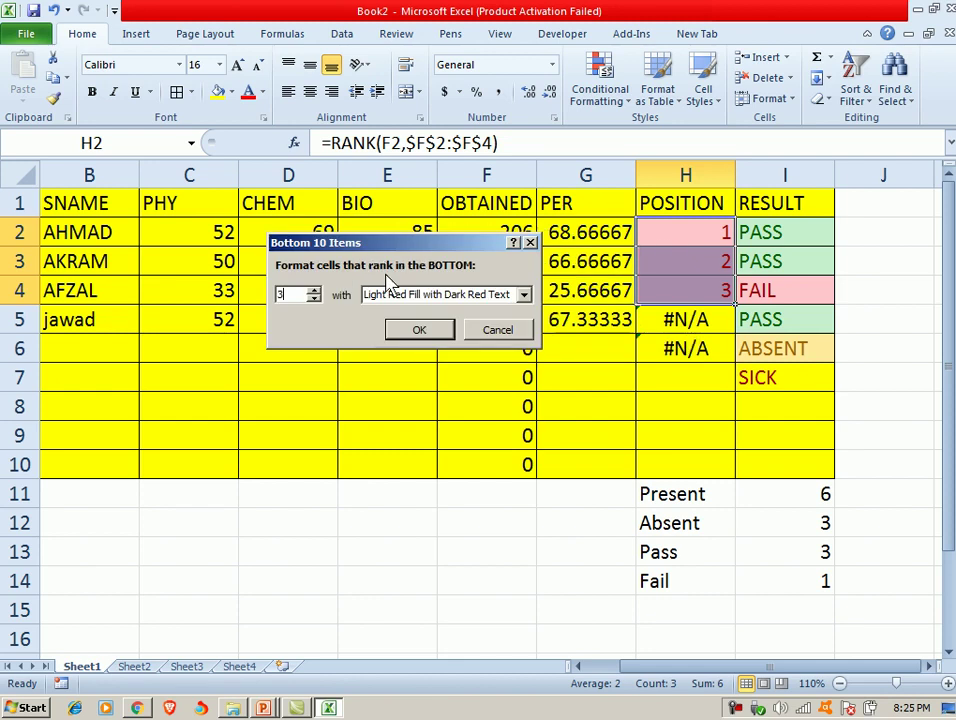
click(420, 330)
click(470, 402)
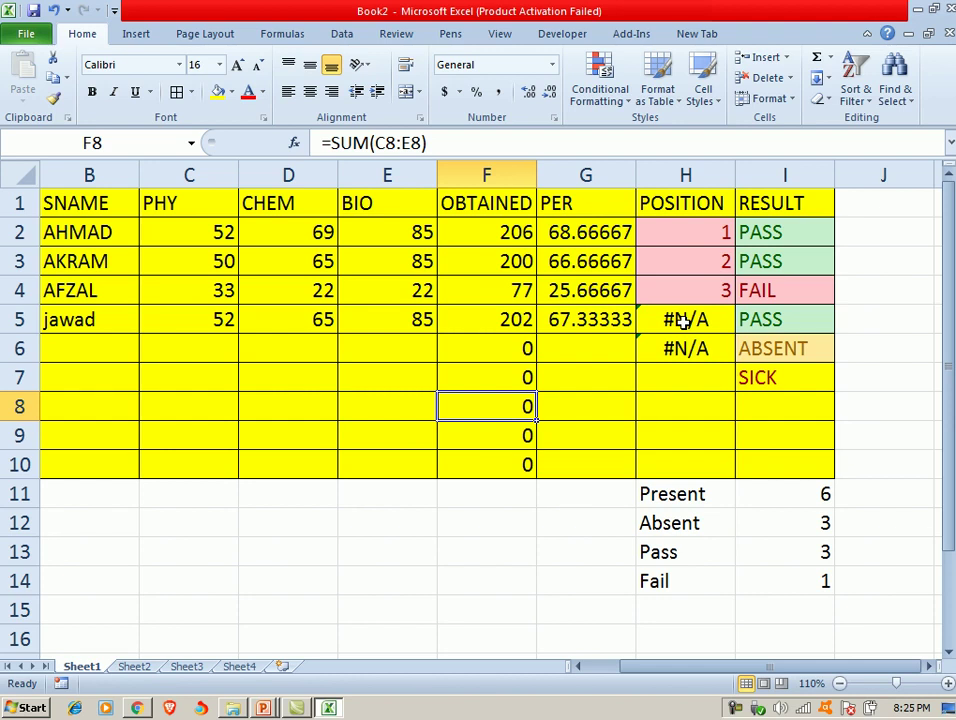
- Inspect the formula in H2, then switch to Sheet2
click(700, 234)
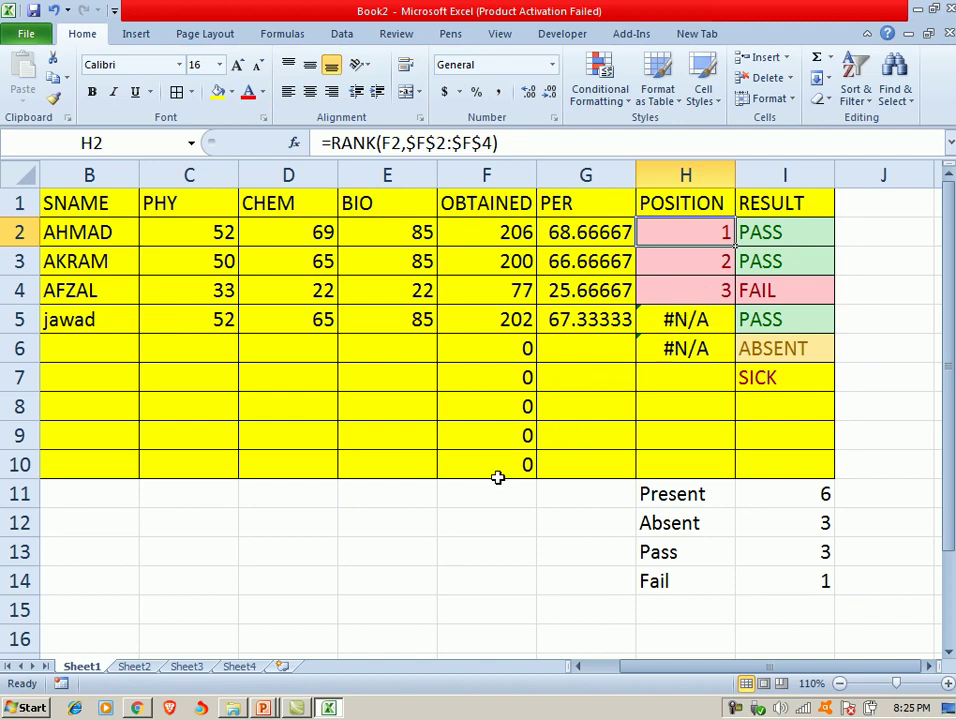
click(412, 410)
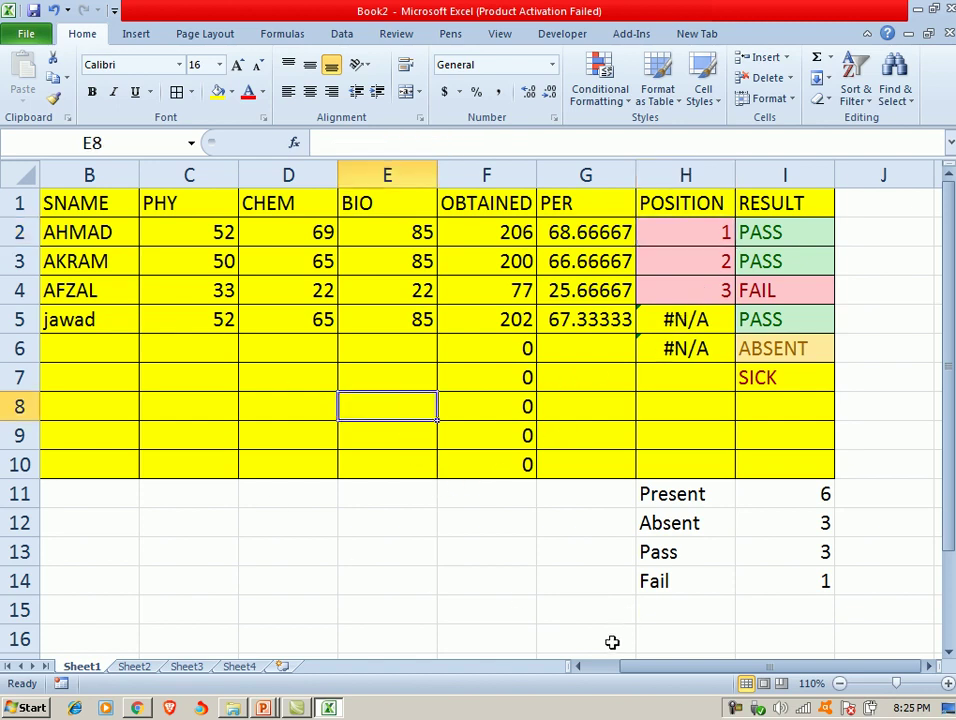
click(583, 667)
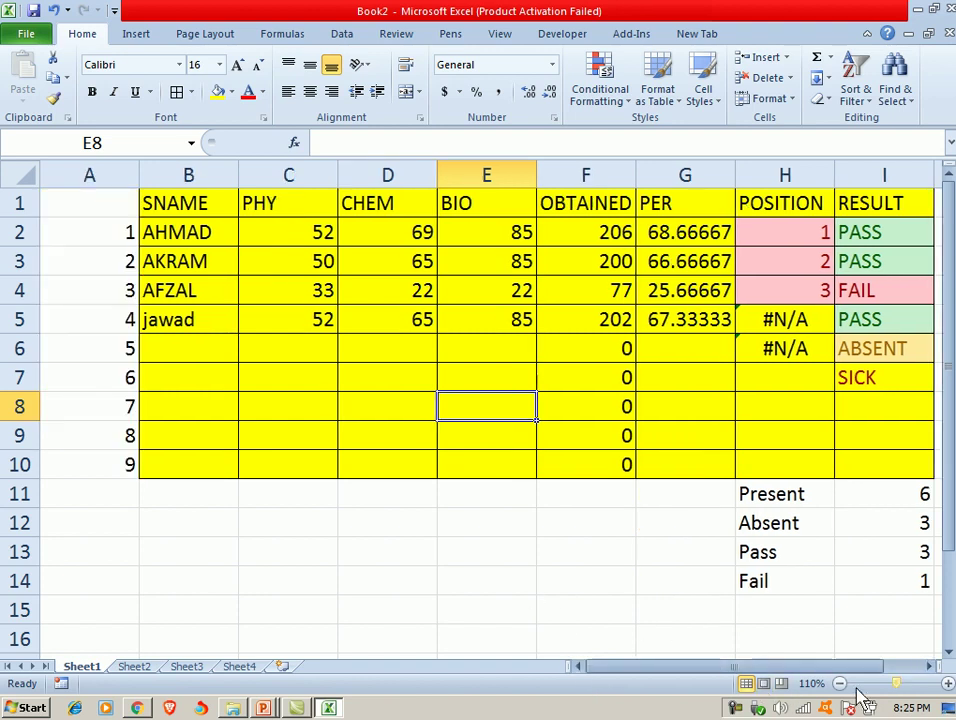
click(614, 553)
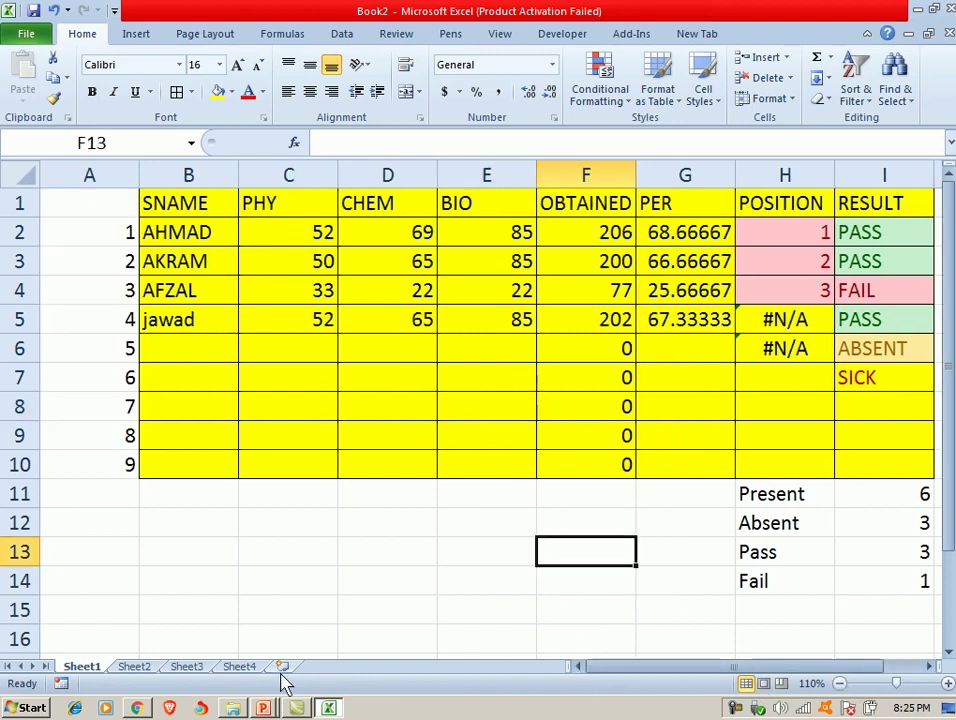
click(150, 670)
- Enter a starting amount in C2 under the amount heading
click(390, 402)
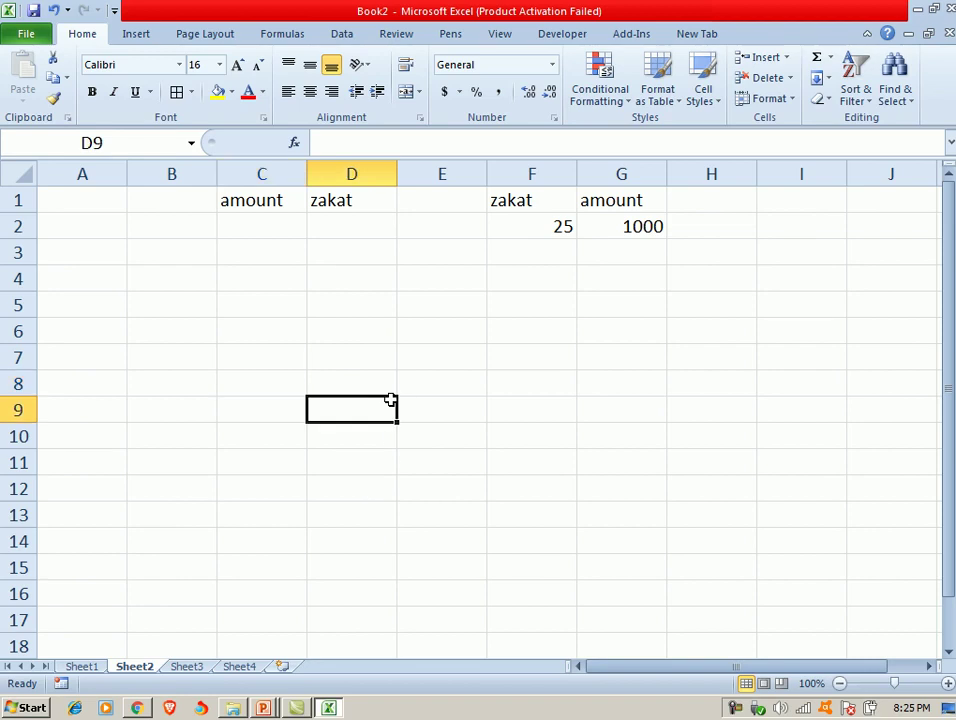
click(253, 218)
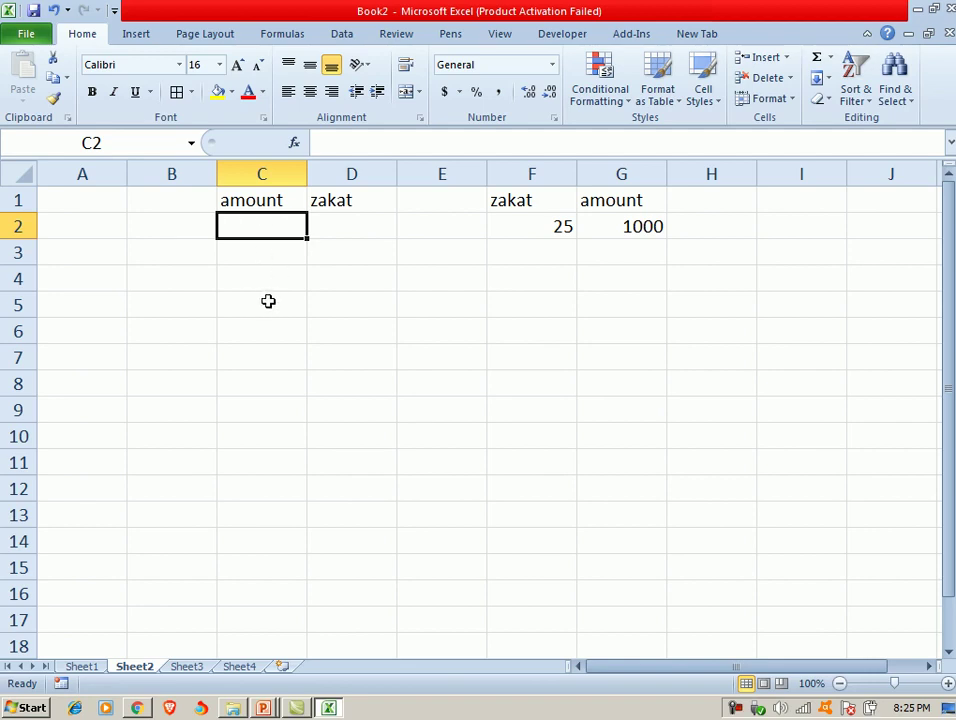
text(100)
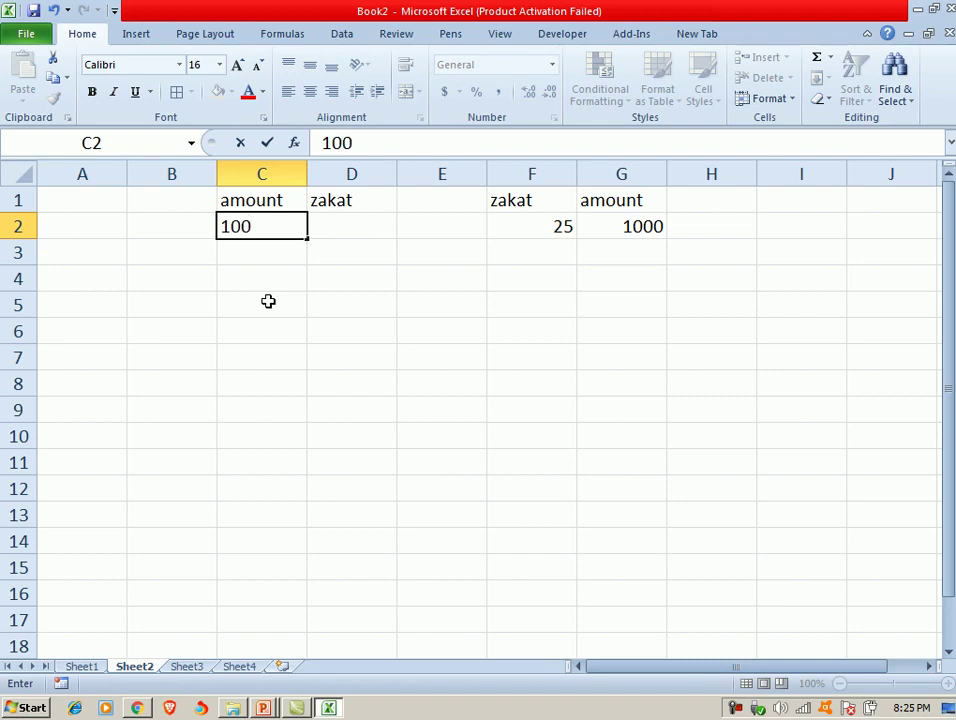
key(Tab)
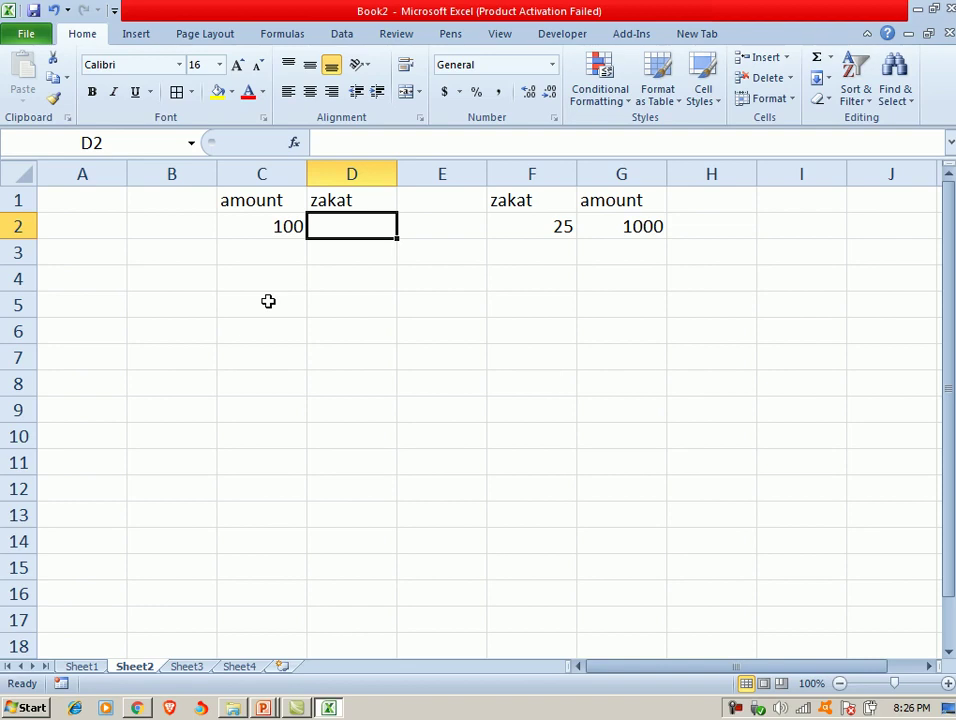
- Enter the zakat formula =C2*2.5/100 in D2
text(=)
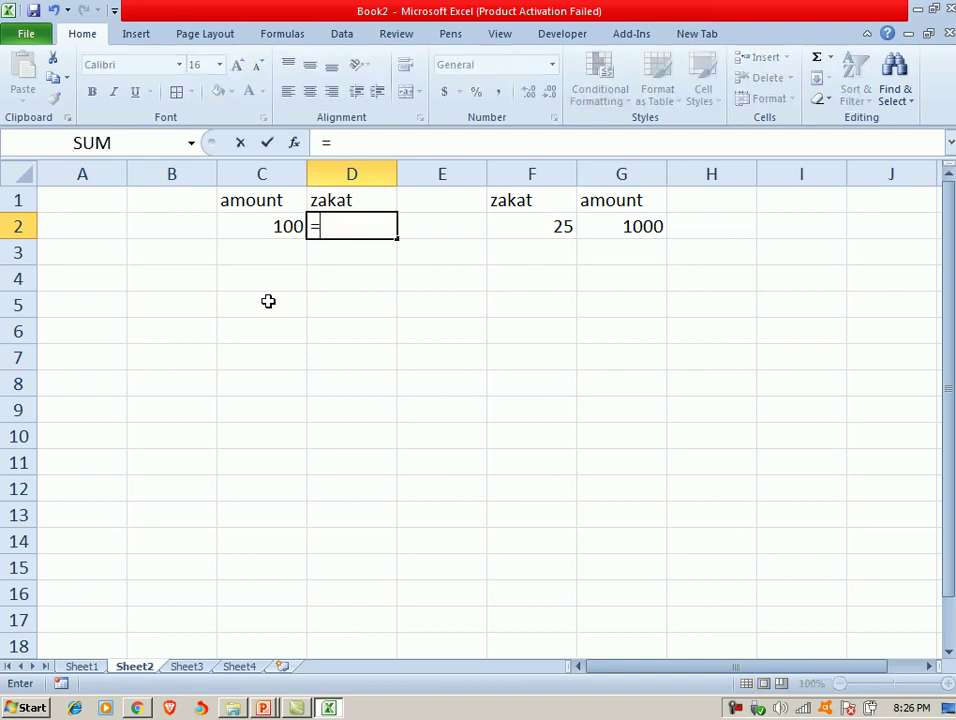
click(262, 226)
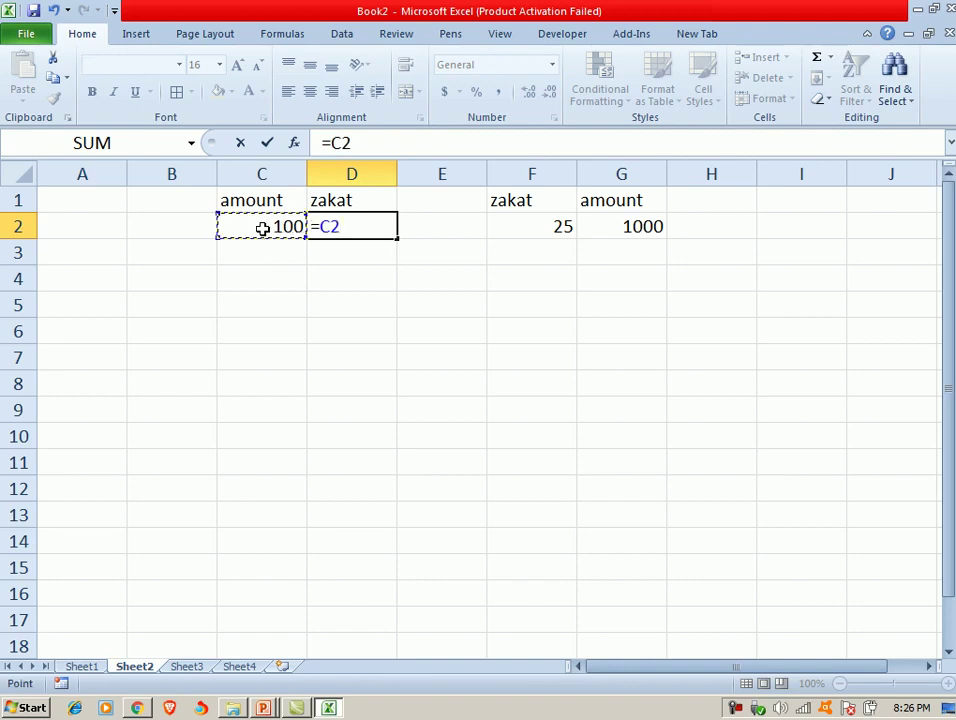
text(*)
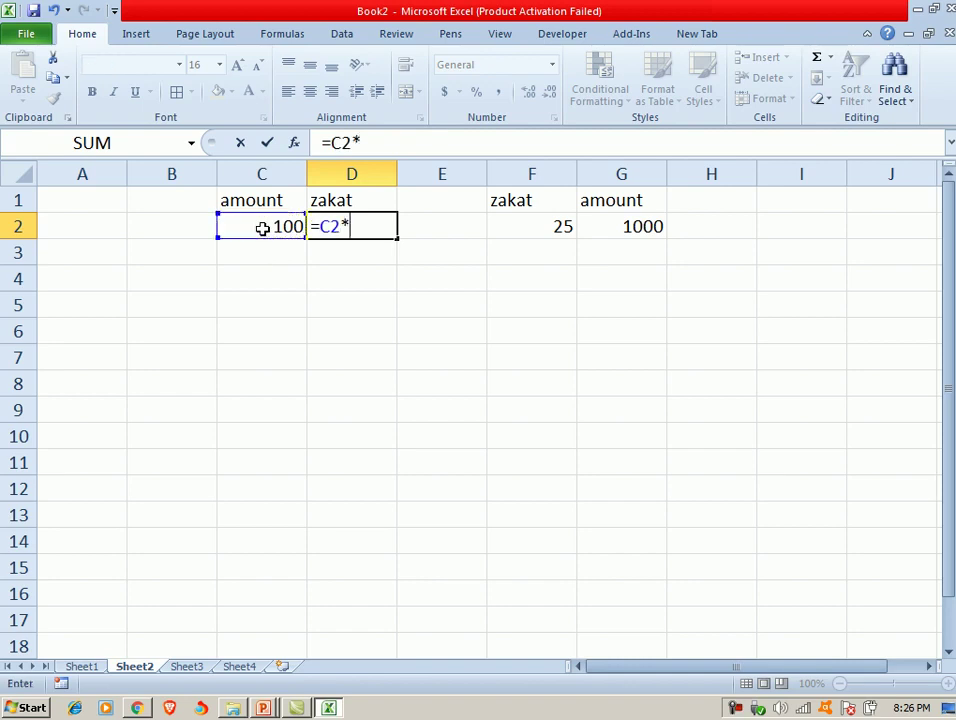
text(2.5%)
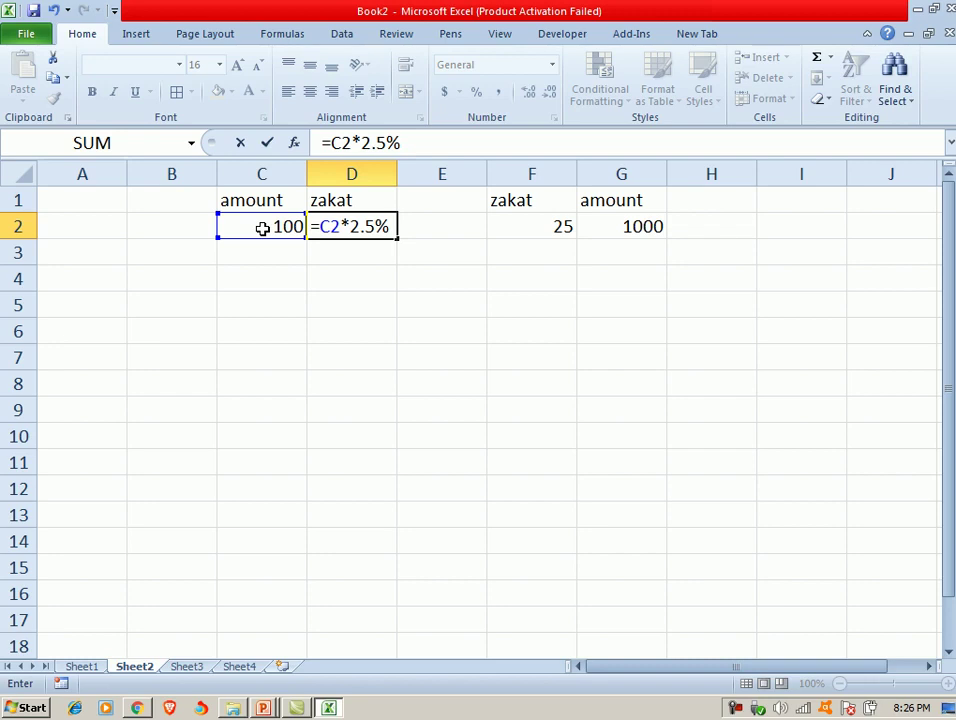
key(BackSpace)
text(/100)
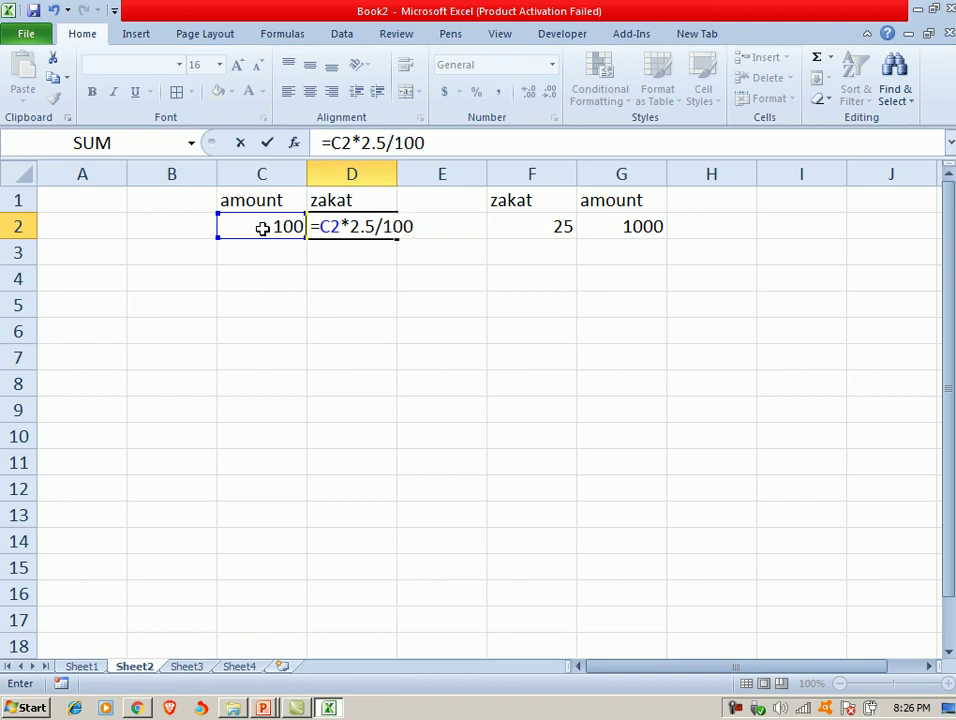
key(Return)
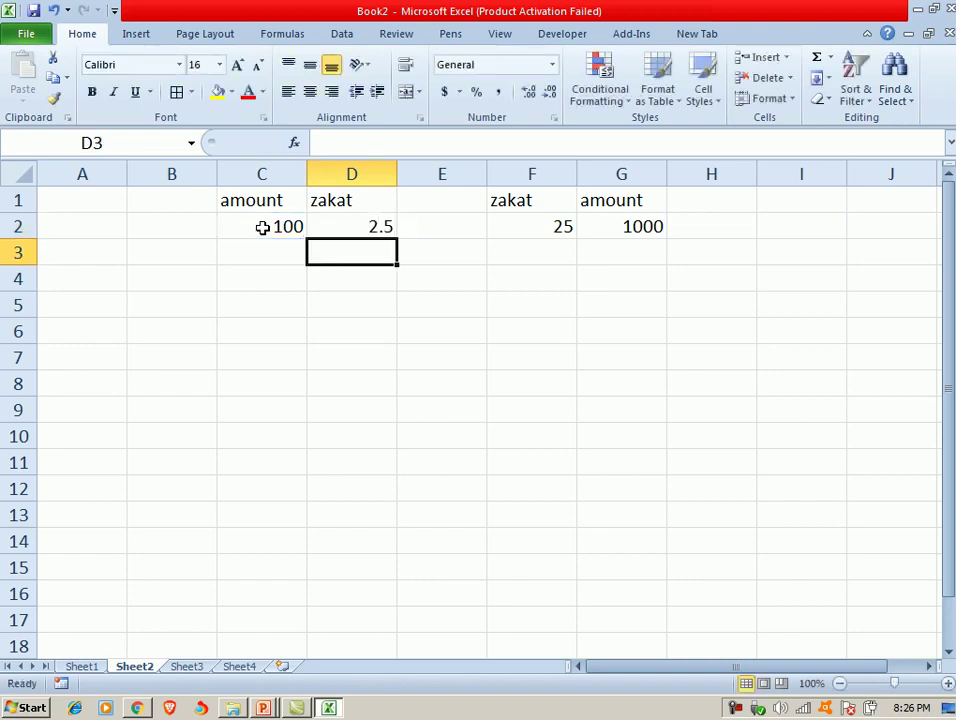
click(262, 228)
click(360, 228)
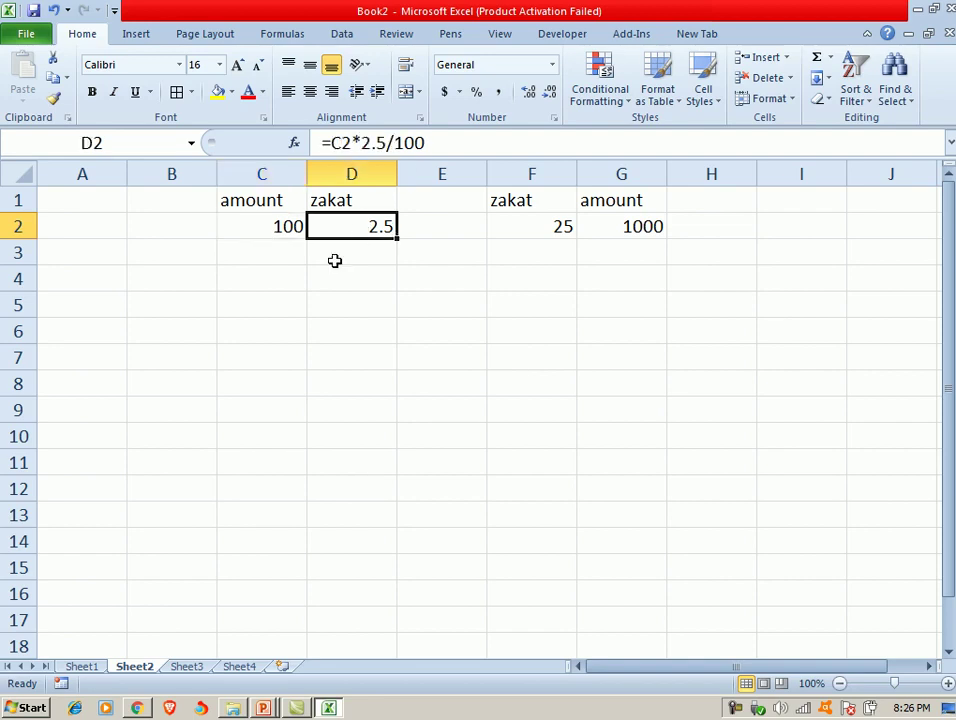
- Change the amount in C2 to 10000 so the zakat becomes 250
click(257, 226)
text(1000)
key(Return)
click(257, 224)
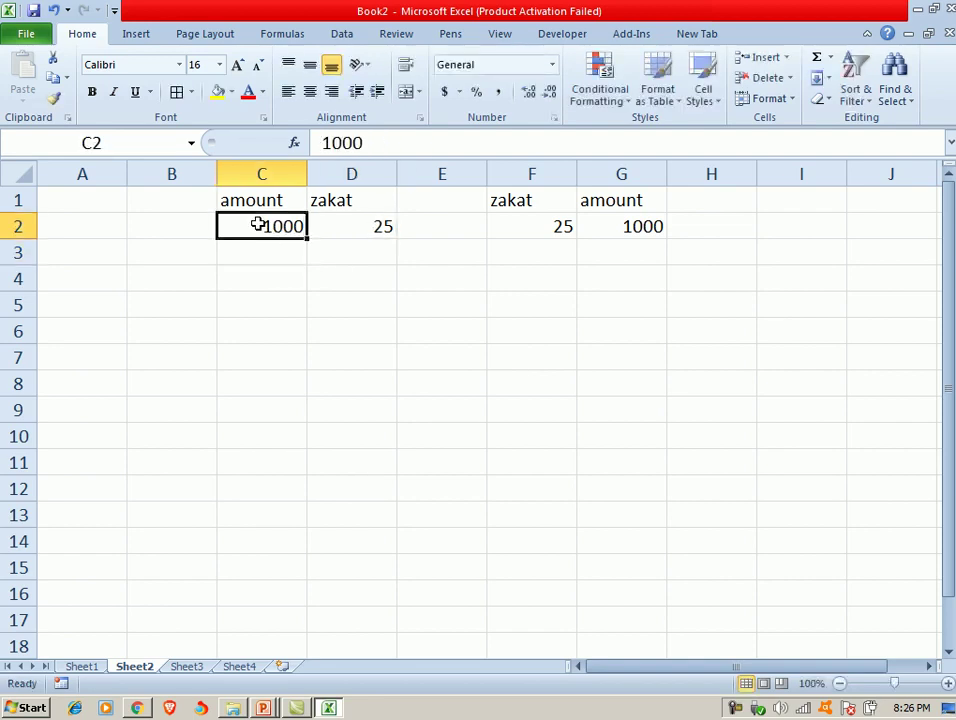
text(1000)
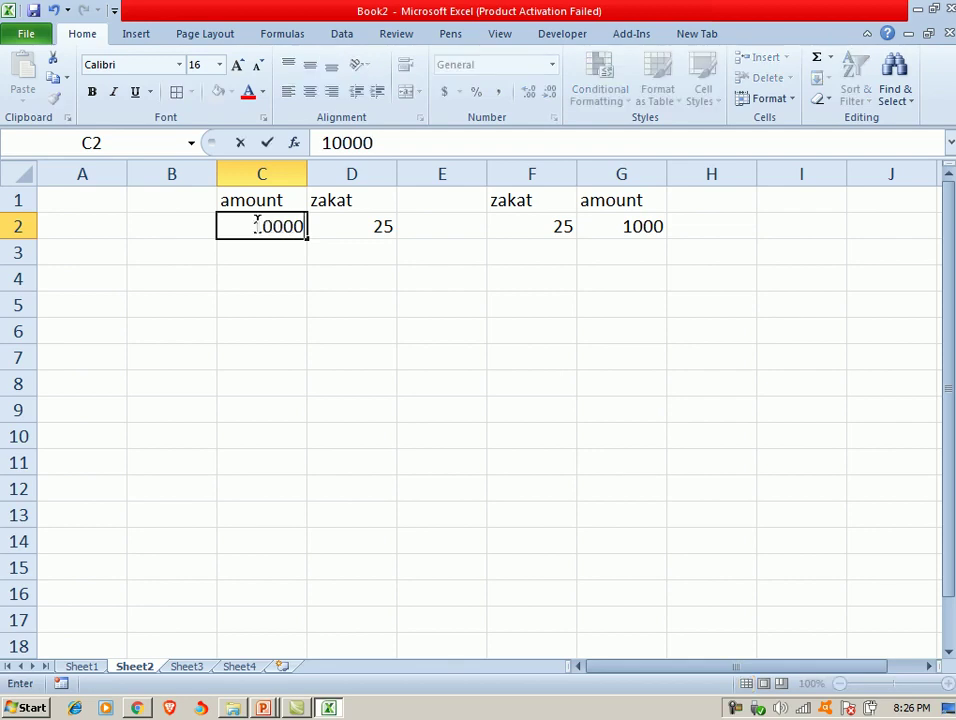
key(Return)
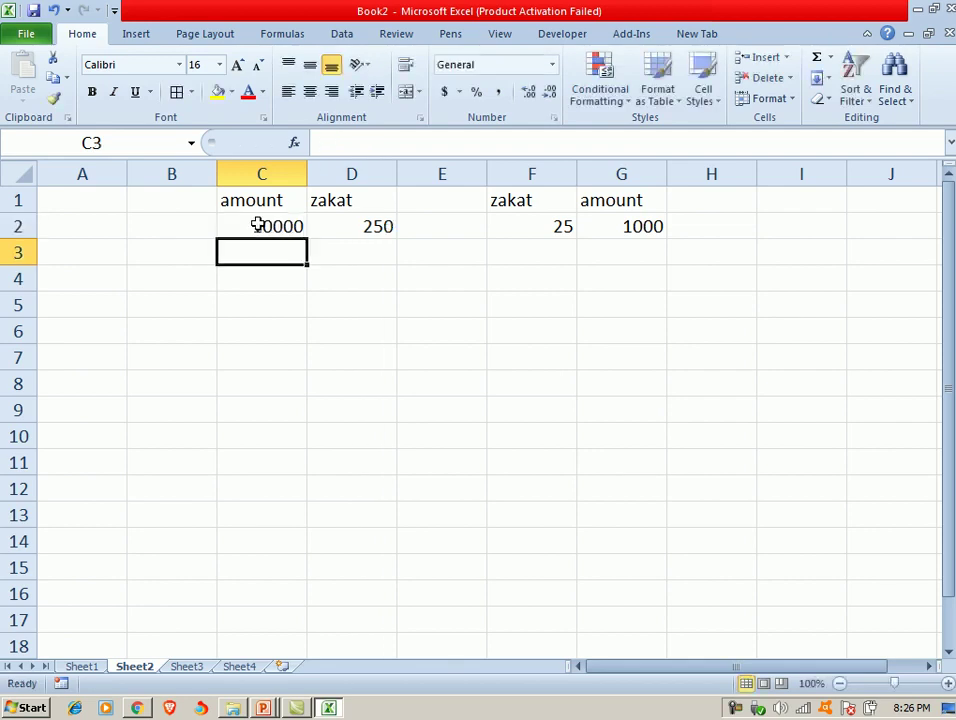
click(256, 378)
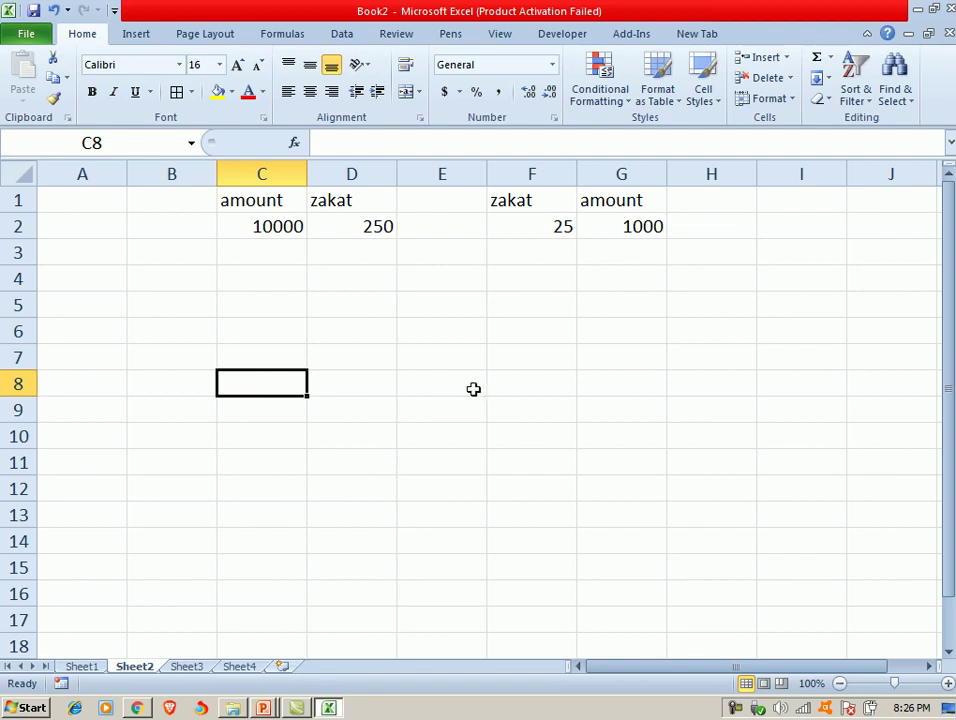
- Add Amount and GST headings in C8:D8 with the amount 25000 in C9
text(a)
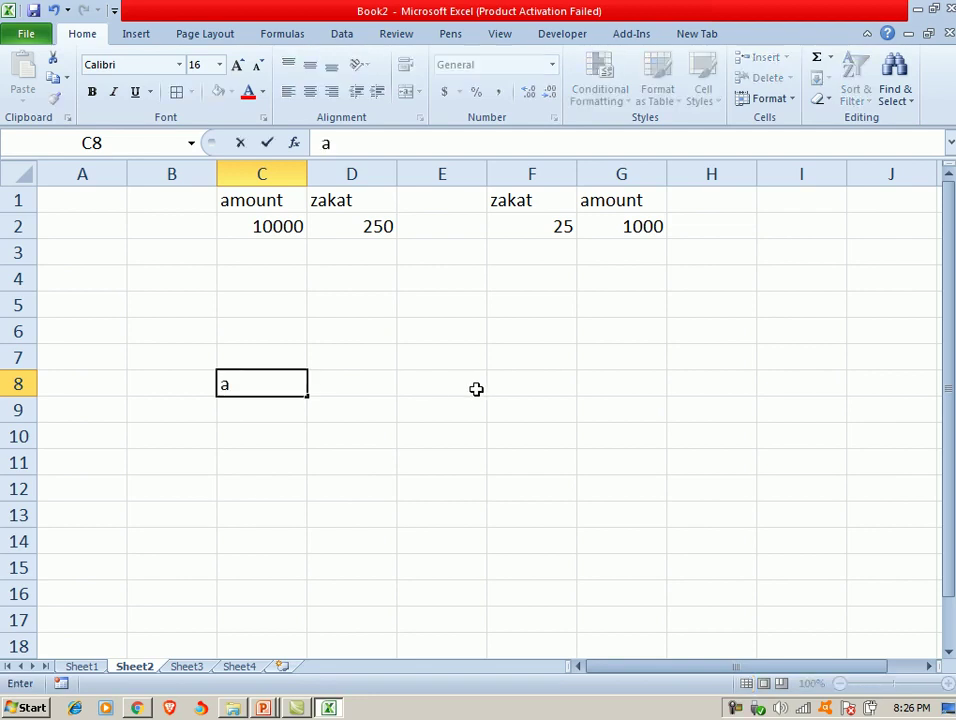
text(Amoun)
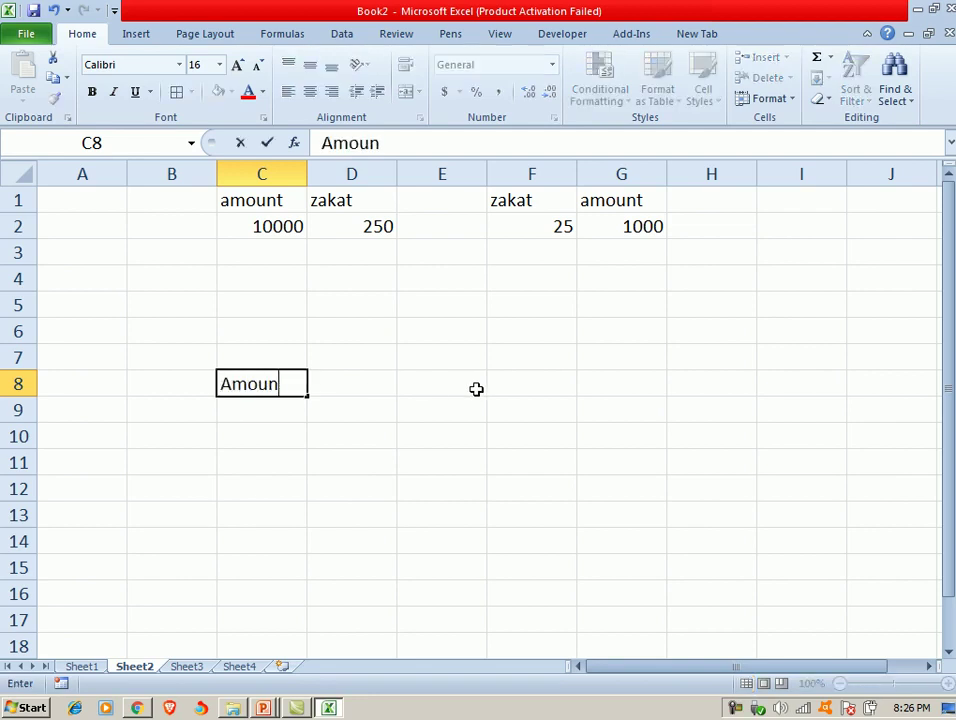
text(t)
key(Return)
key(Up)
key(Right)
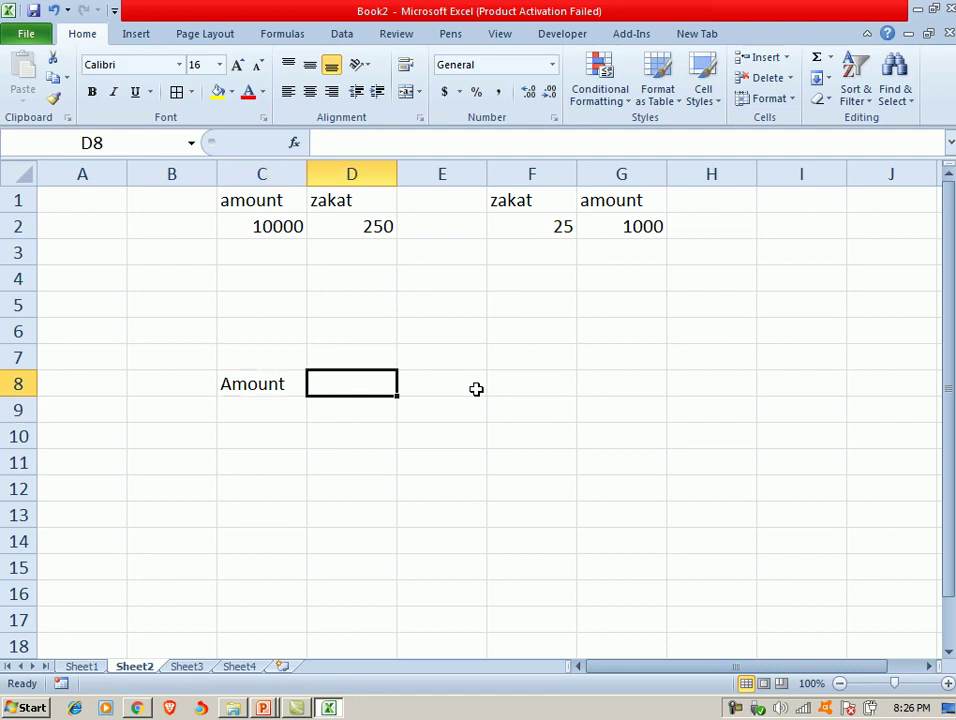
text(Sa)
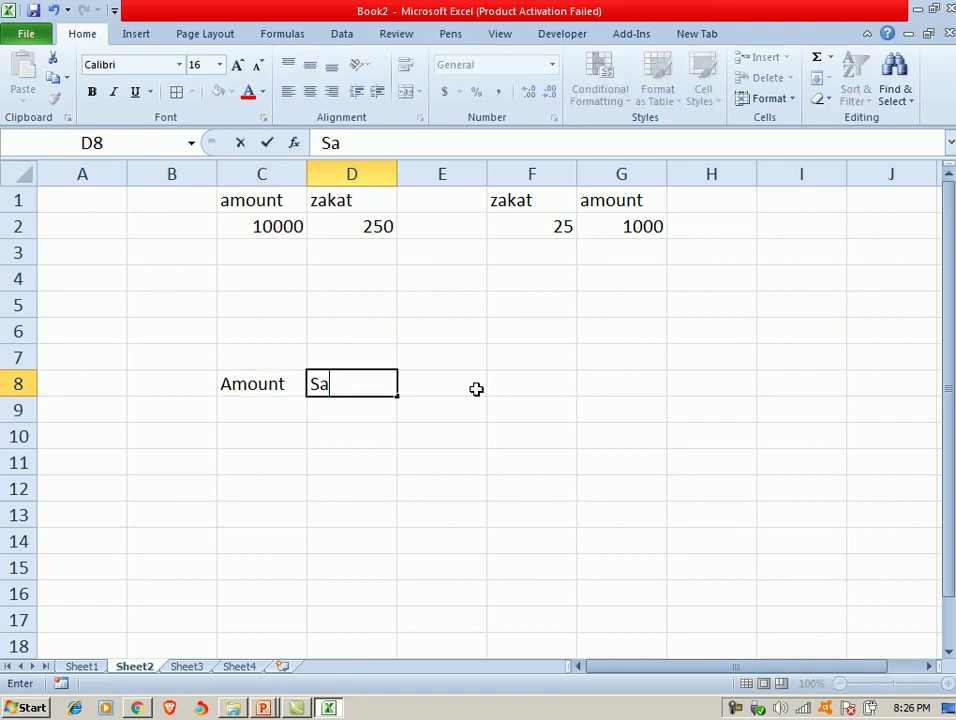
text(lGST)
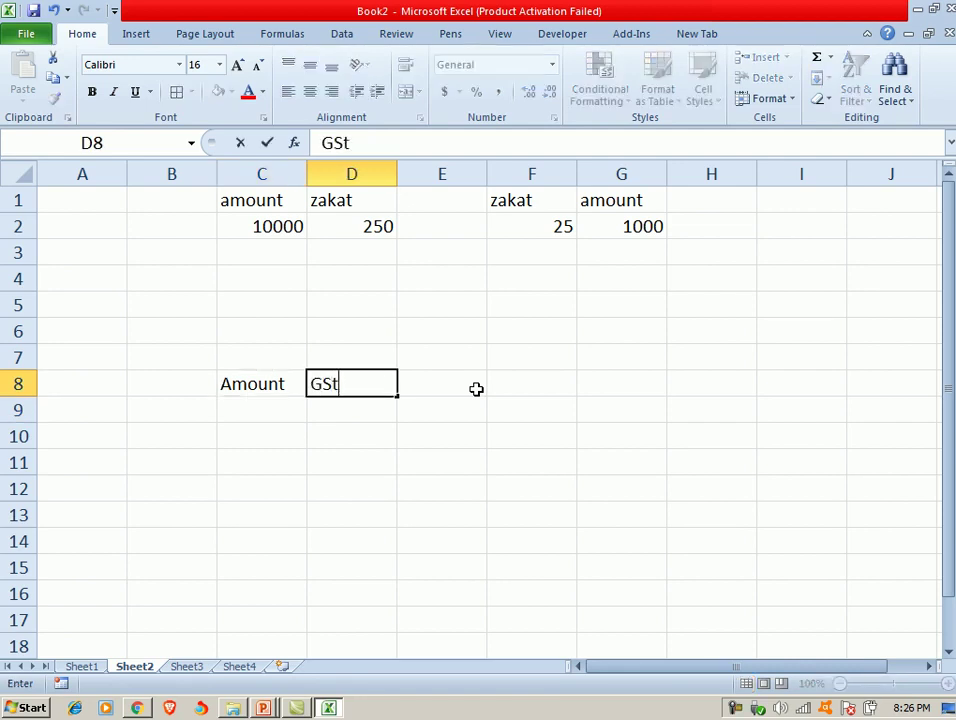
key(Return)
key(Left)
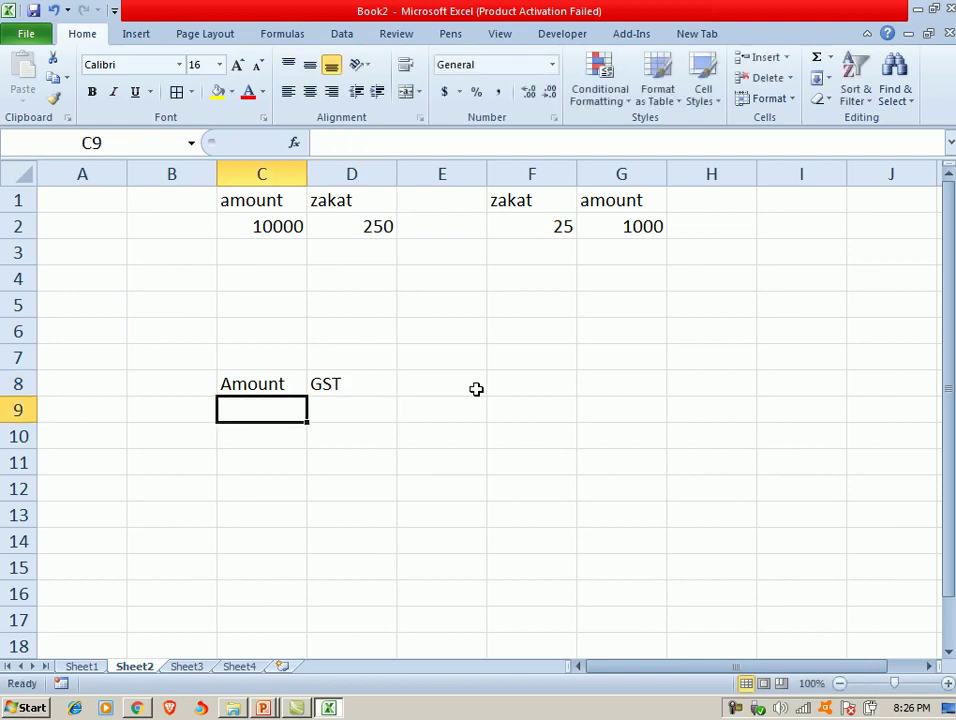
text(25000)
key(Return)
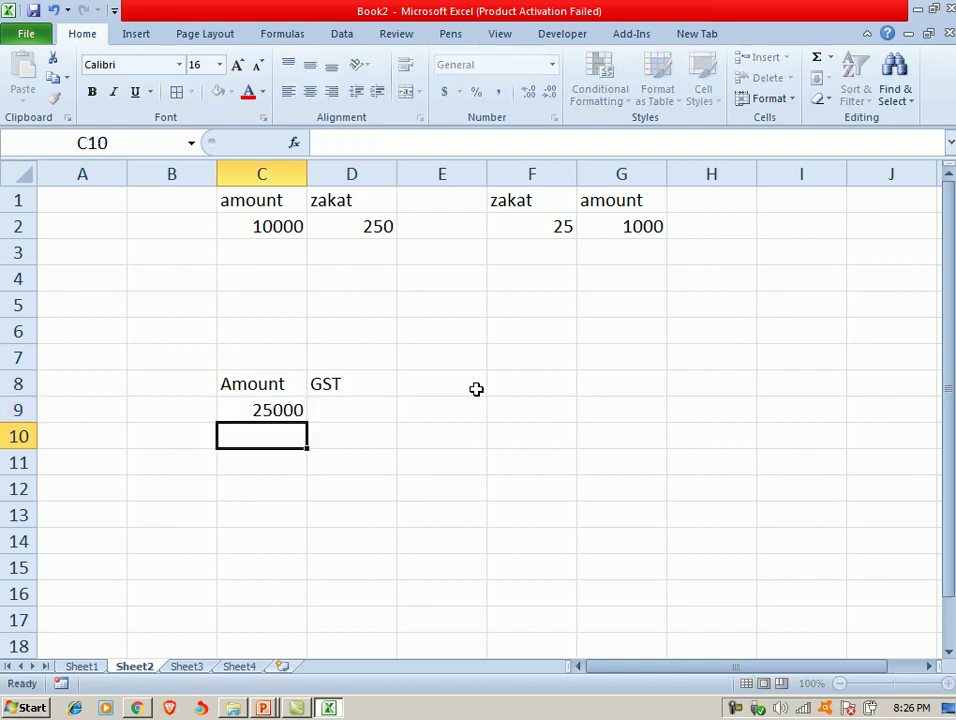
- Compute 2% GST in D9 with =C9*2%, giving 500
key(Up)
key(Right)
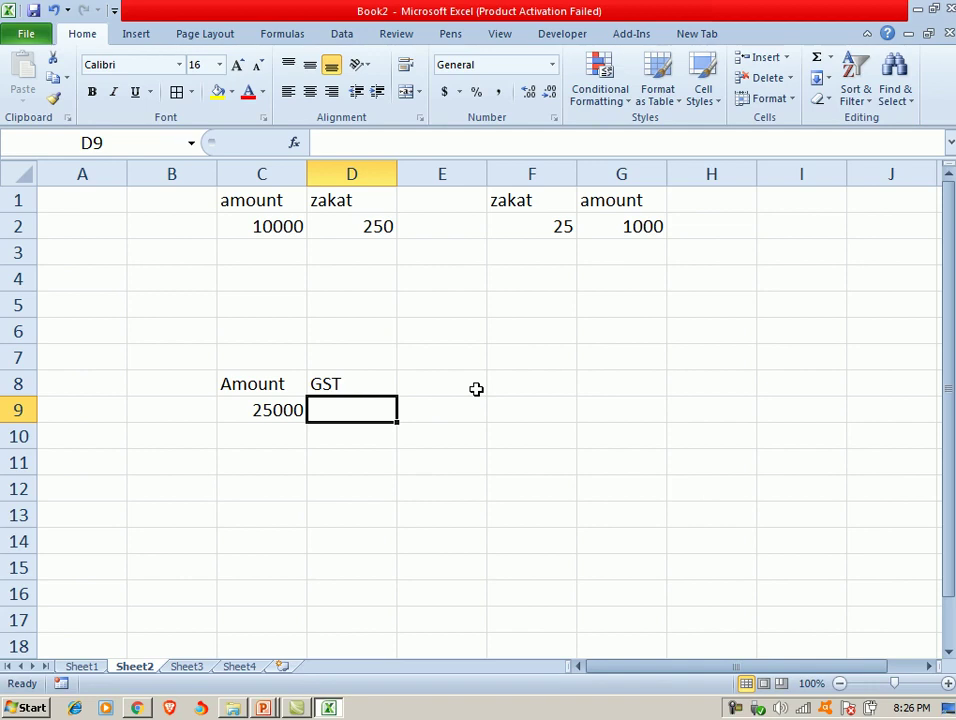
text(=)
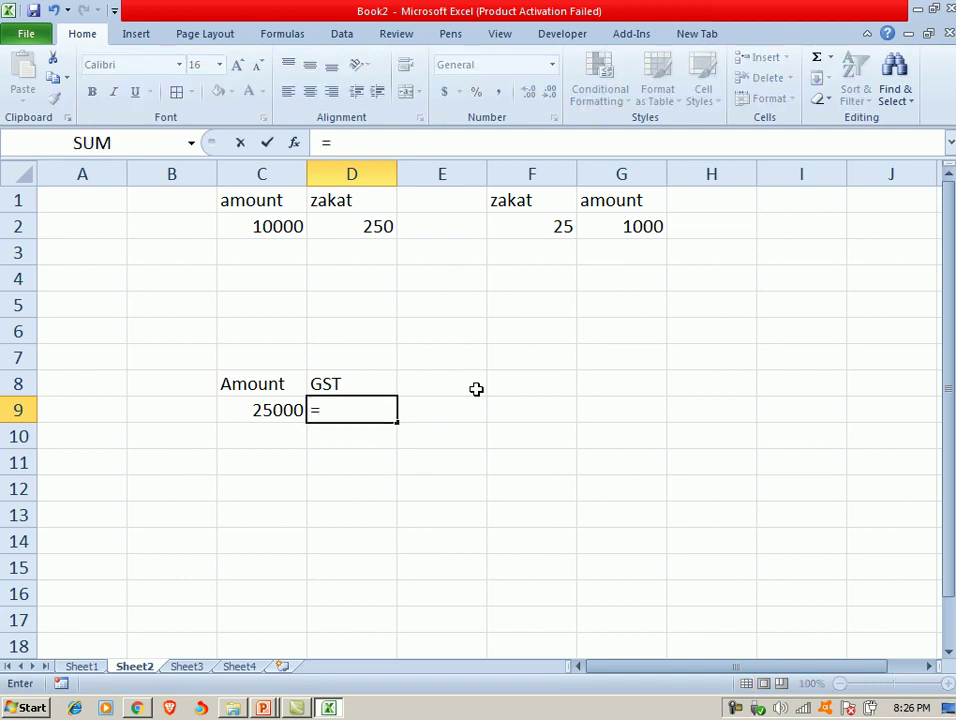
click(258, 424)
text(*)
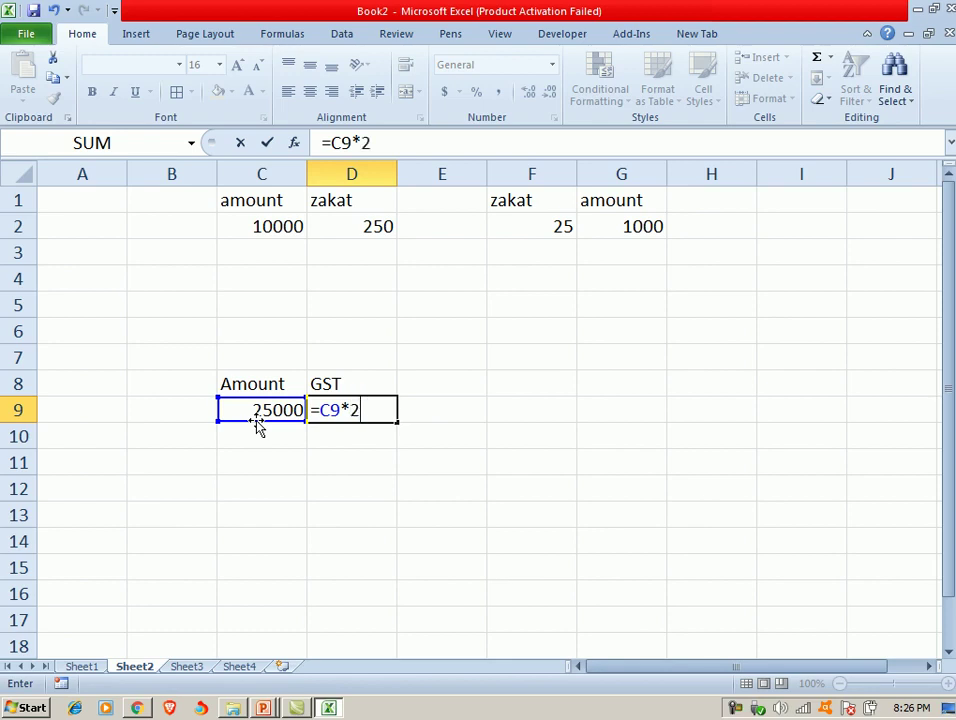
text(%)
key(Return)
key(Up)
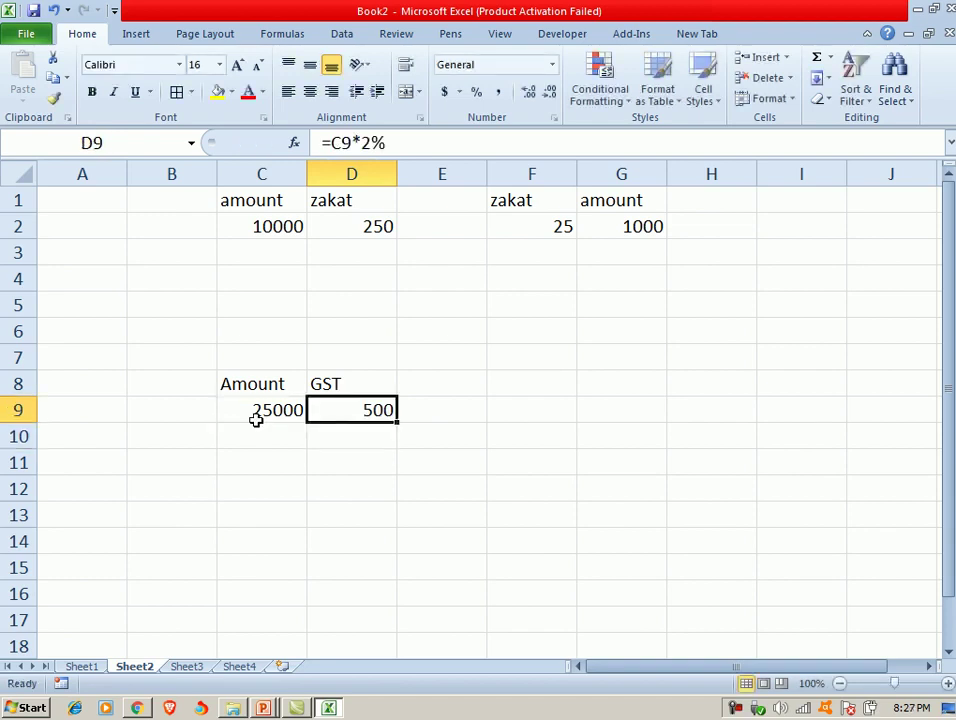
click(256, 420)
key(Right)
click(523, 228)
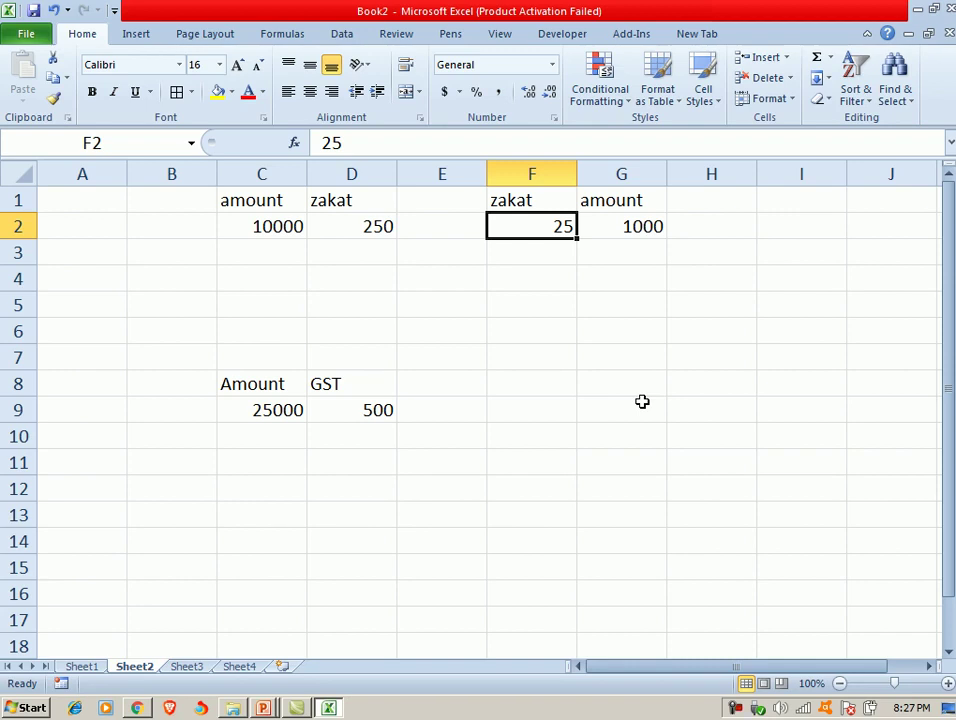
- Check G2's formula =F2*100/2.5 and test it with 1500 in F2, giving 60000
key(Right)
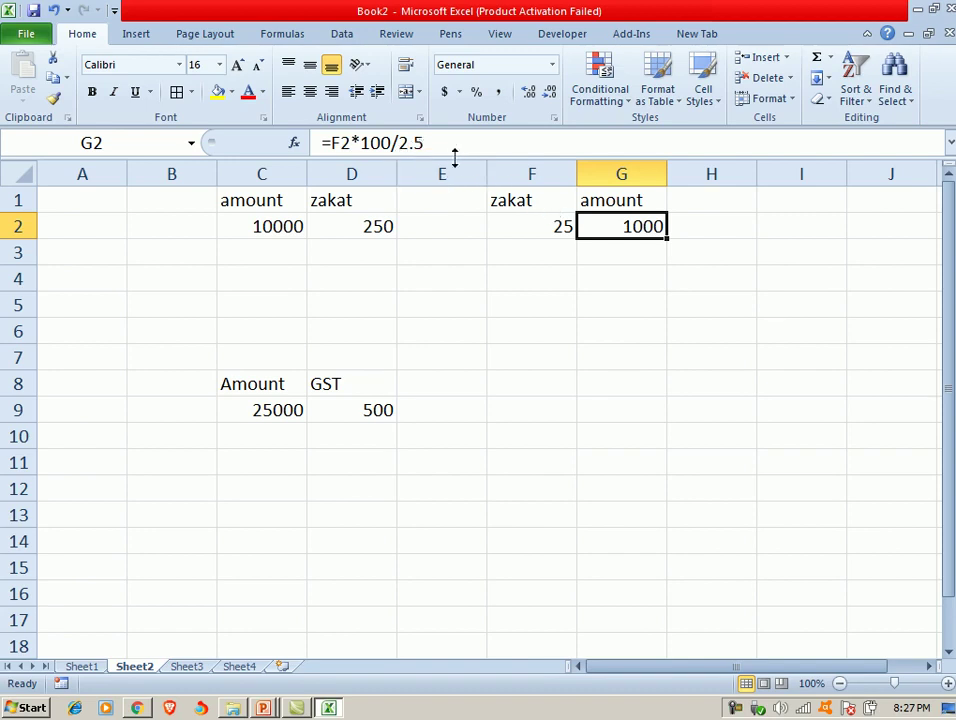
click(450, 145)
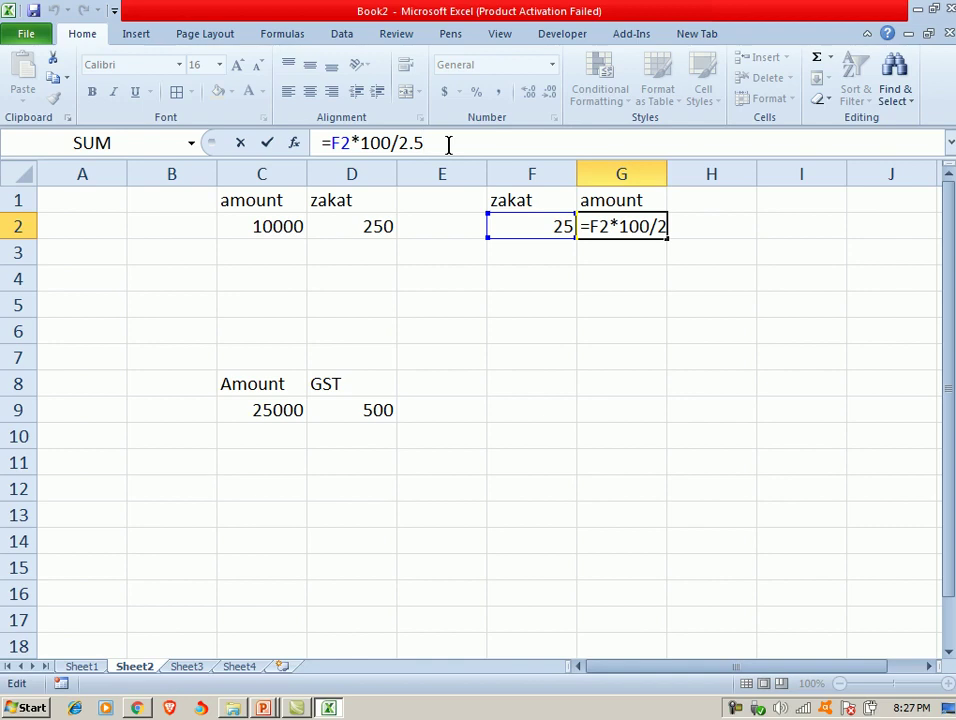
key(Return)
click(565, 226)
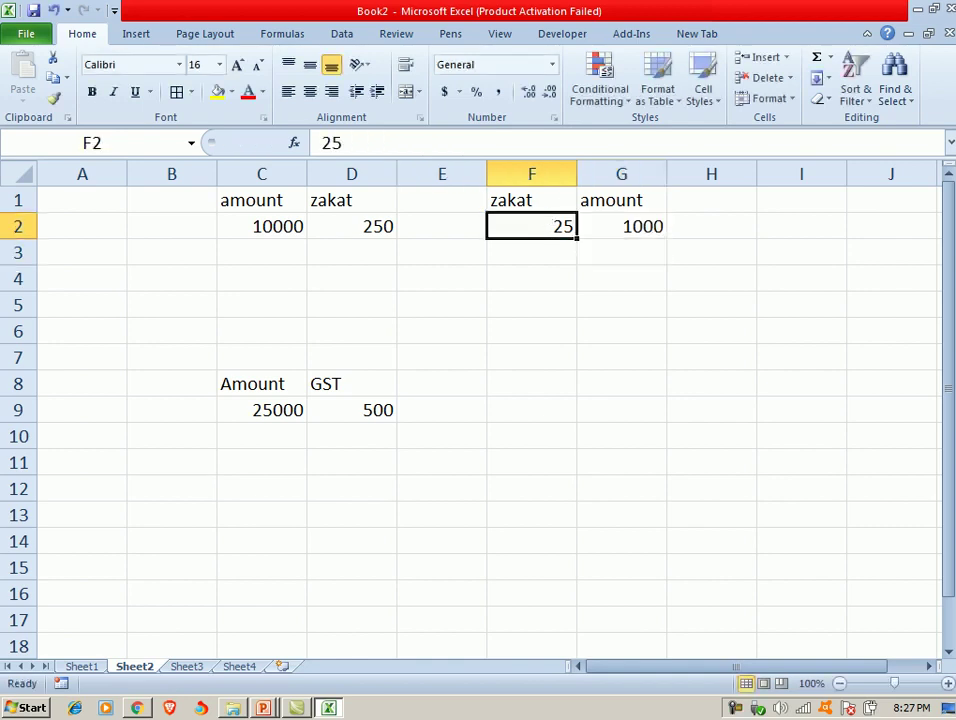
text(1500)
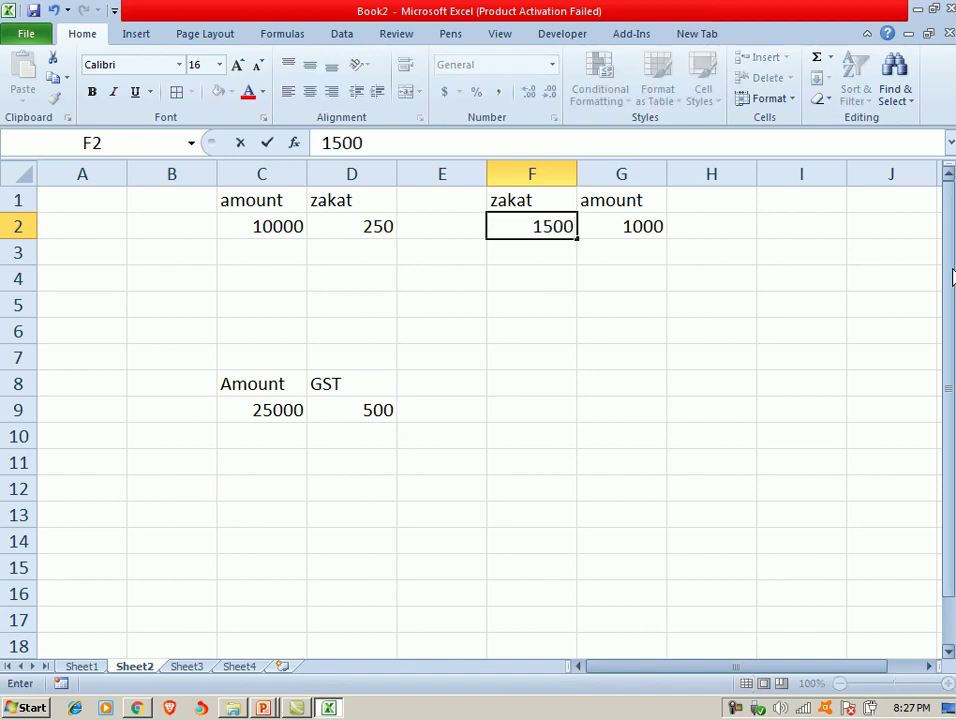
key(Return)
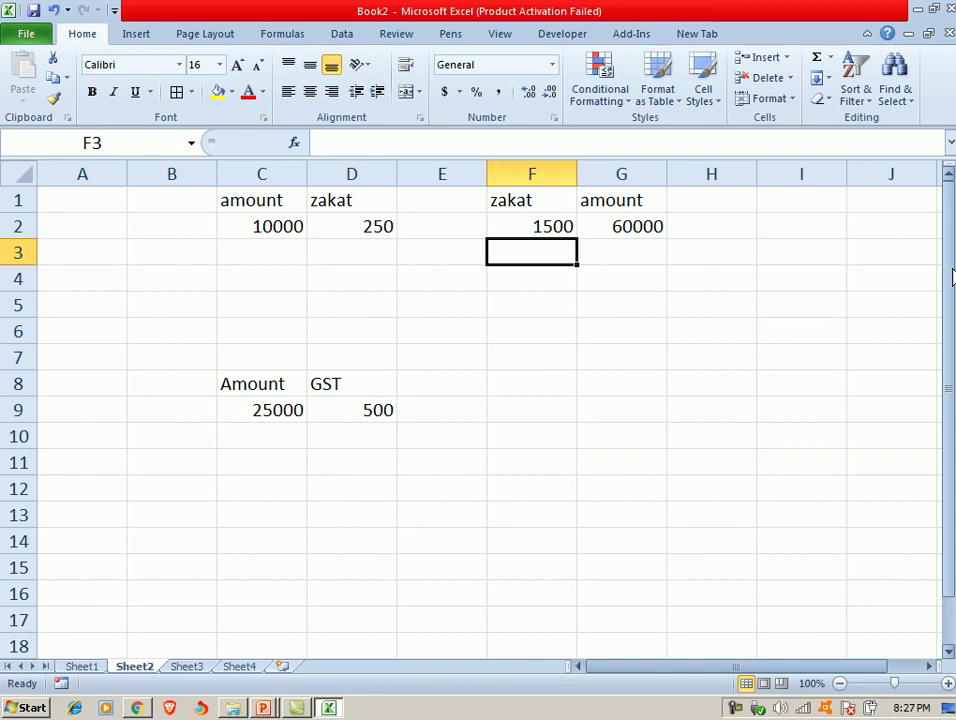
key(Up)
key(Right)
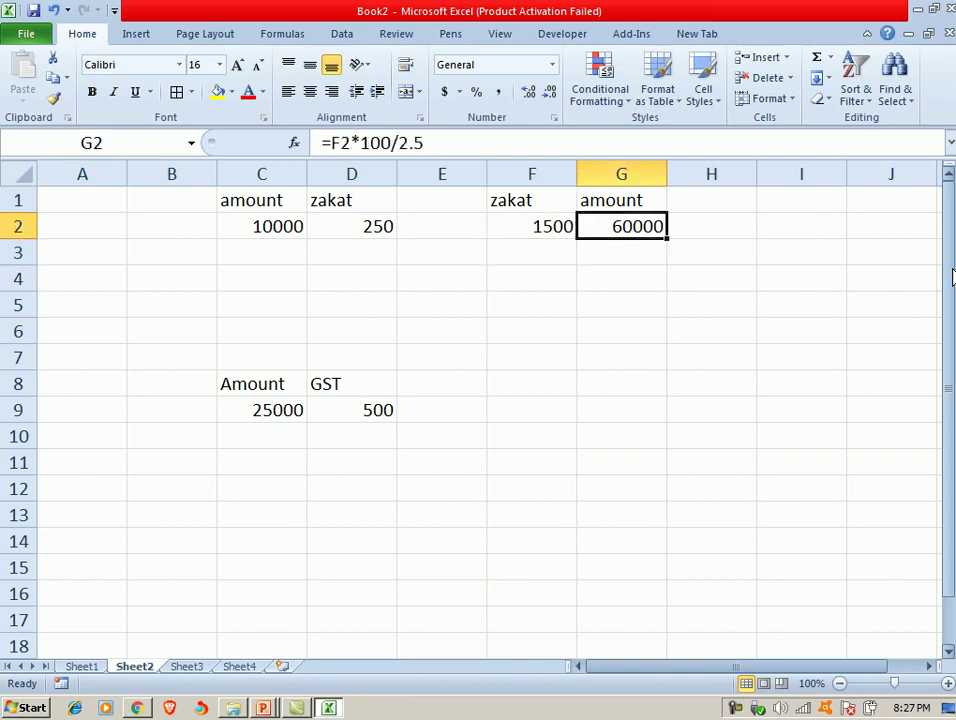
- Change the zakat value in F2 to 2.5 so G2 shows 100
key(Left)
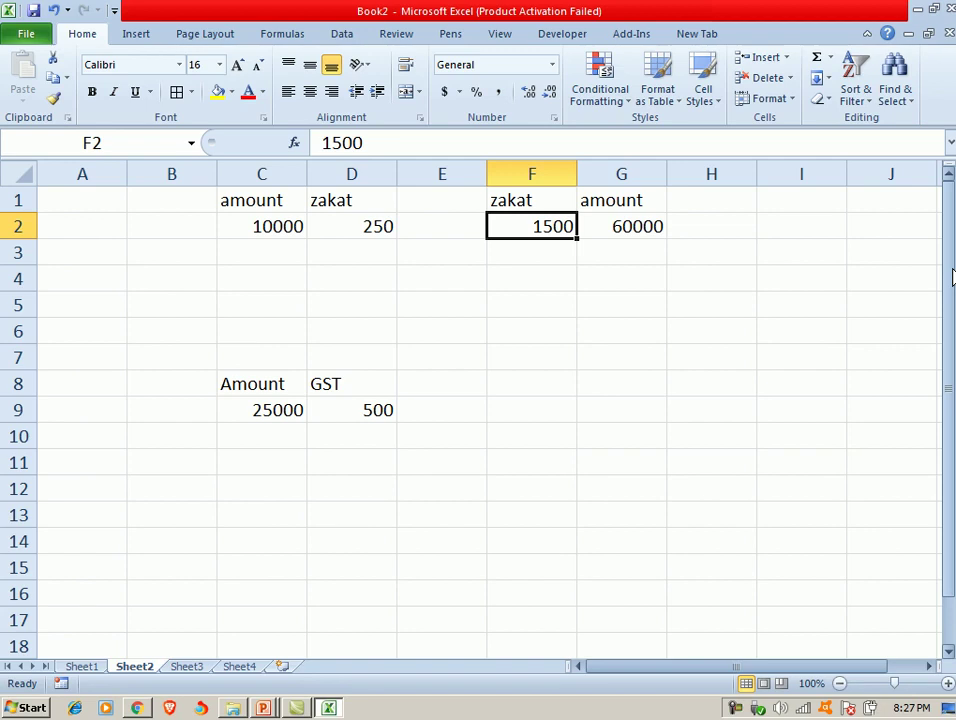
text(2.)
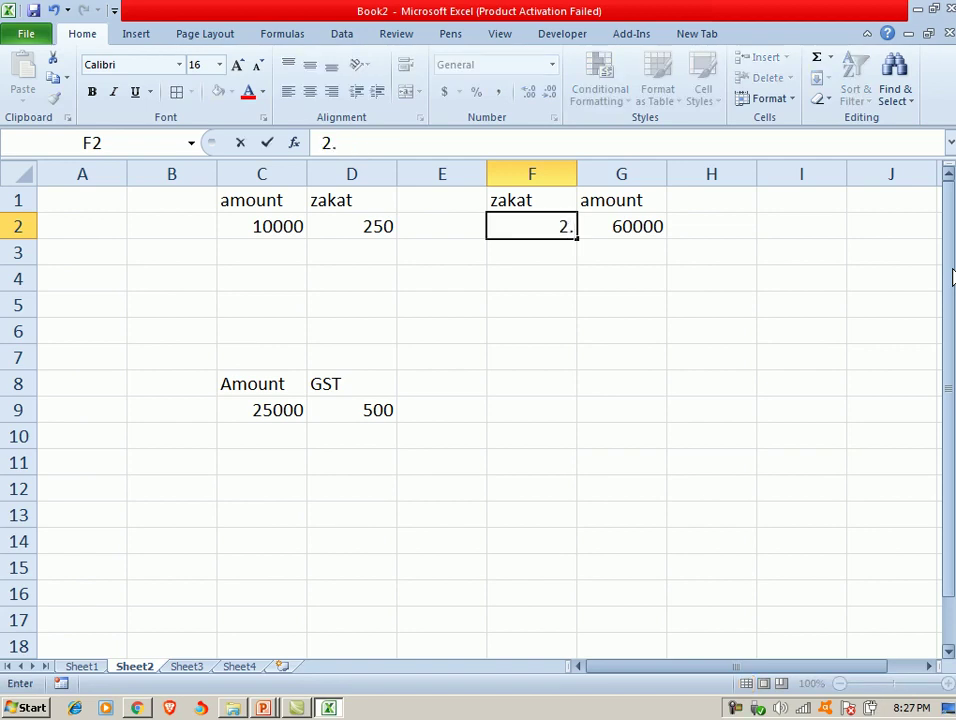
text(5)
key(Return)
key(Up)
key(Right)
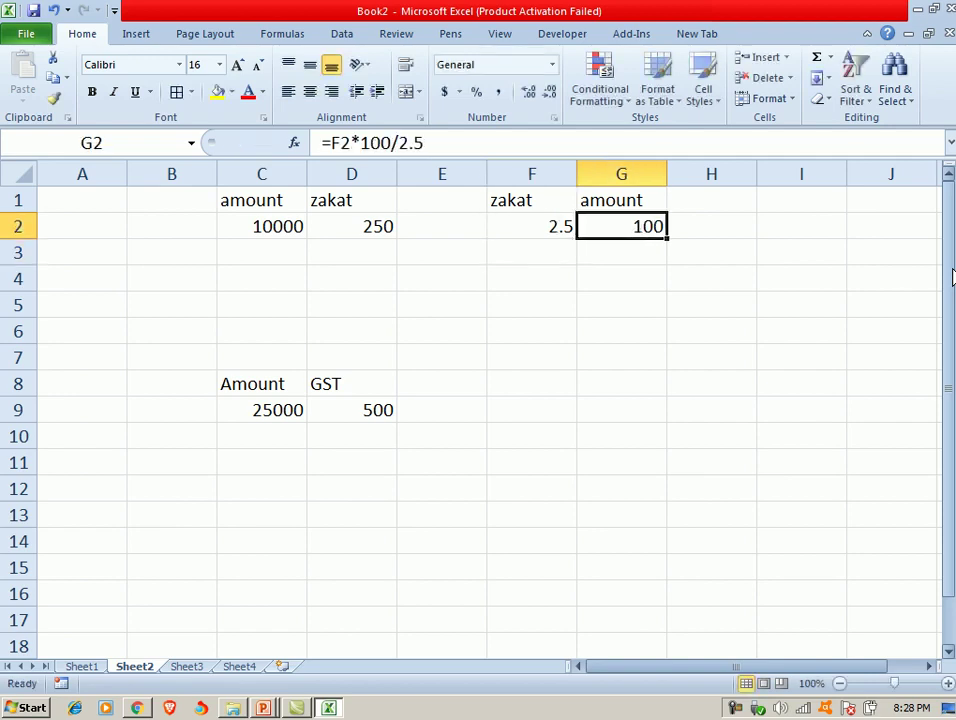
key(Left)
key(Right)
click(551, 322)
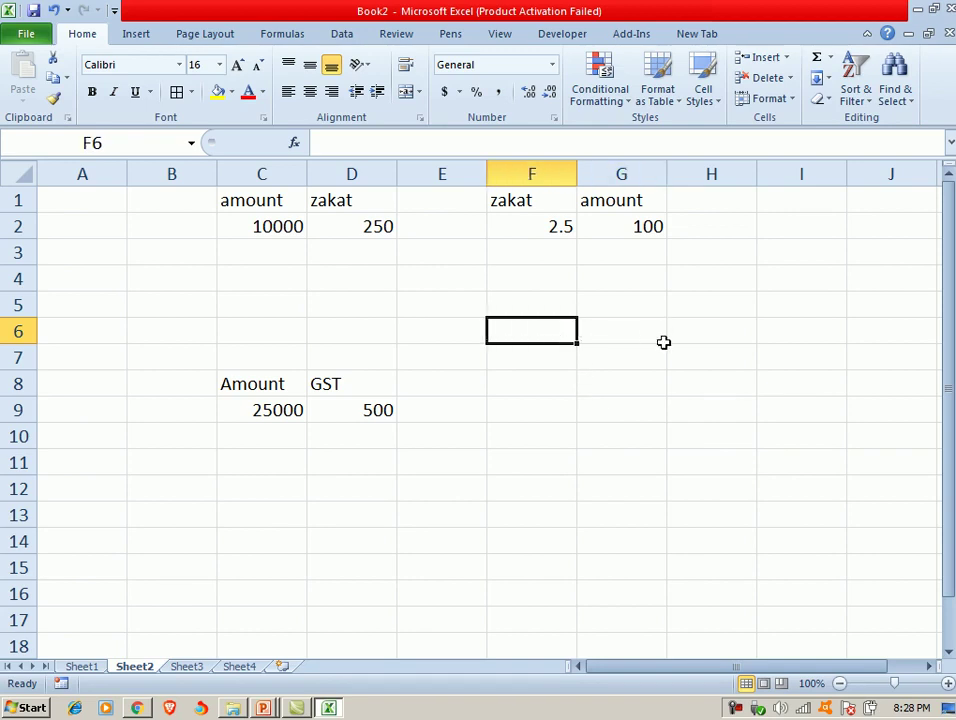
- Add headings Rs. in F6 and USD in G6, with 1000 rupees in F7
text(Rs.)
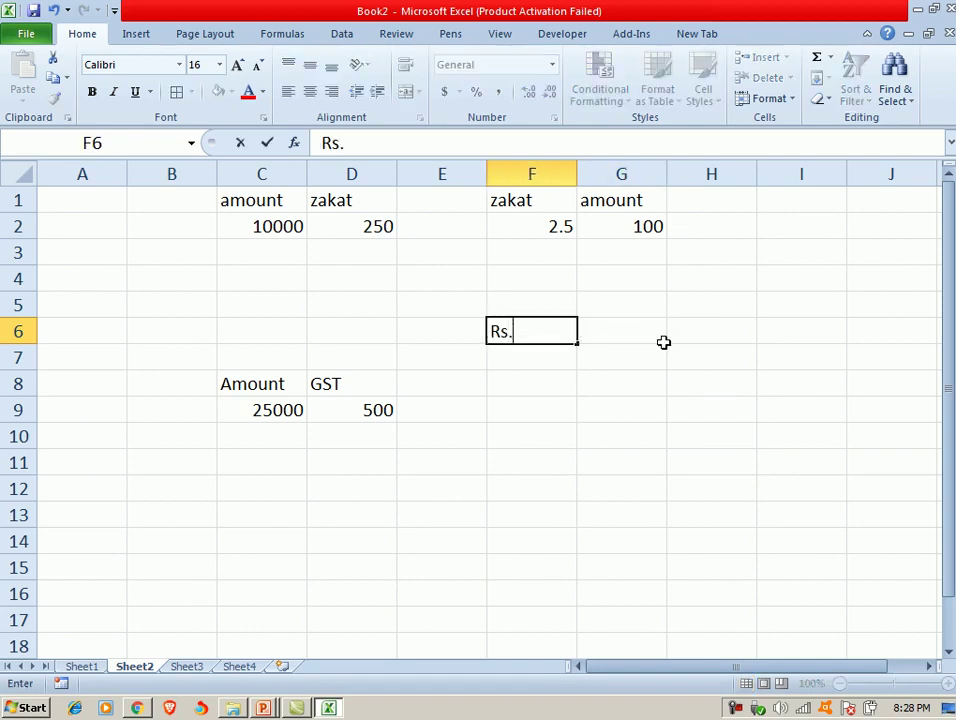
click(663, 342)
text(USD)
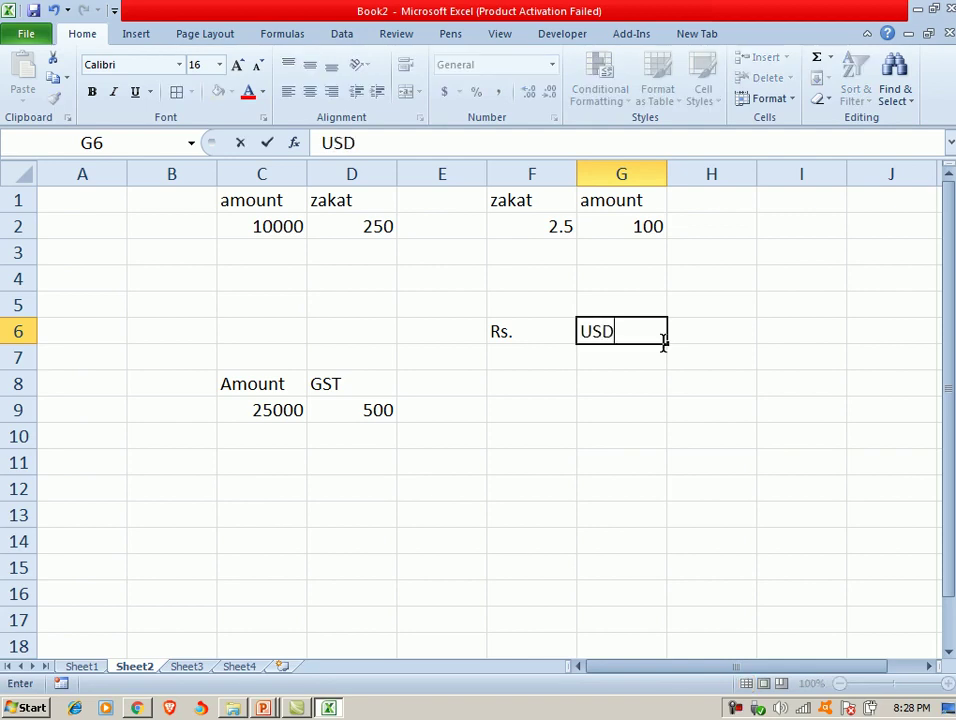
key(Return)
key(Left)
text(1)
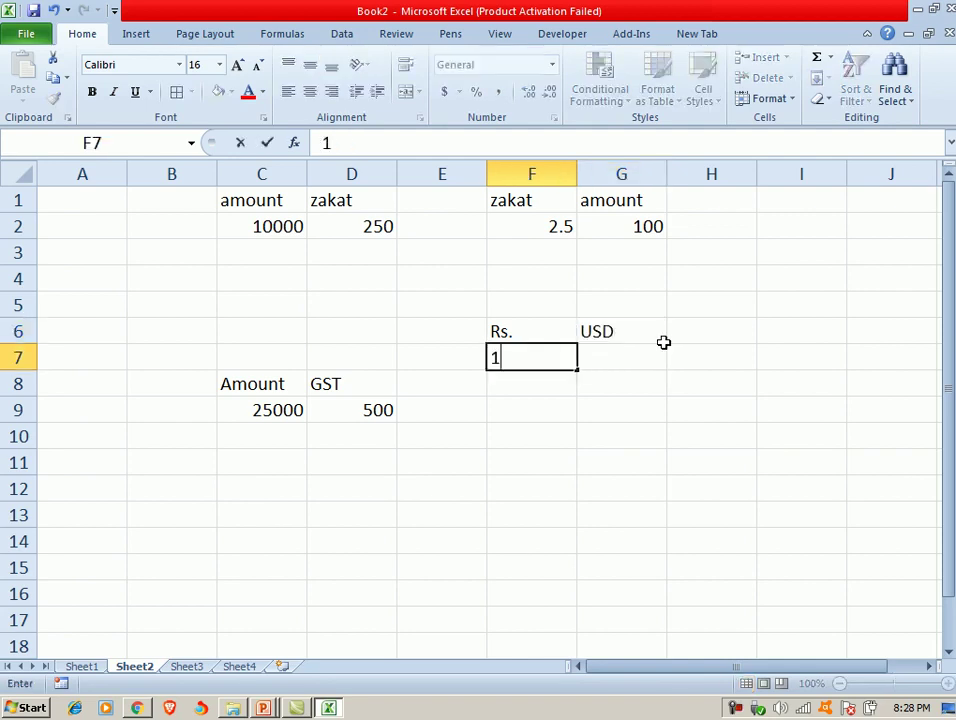
text(000)
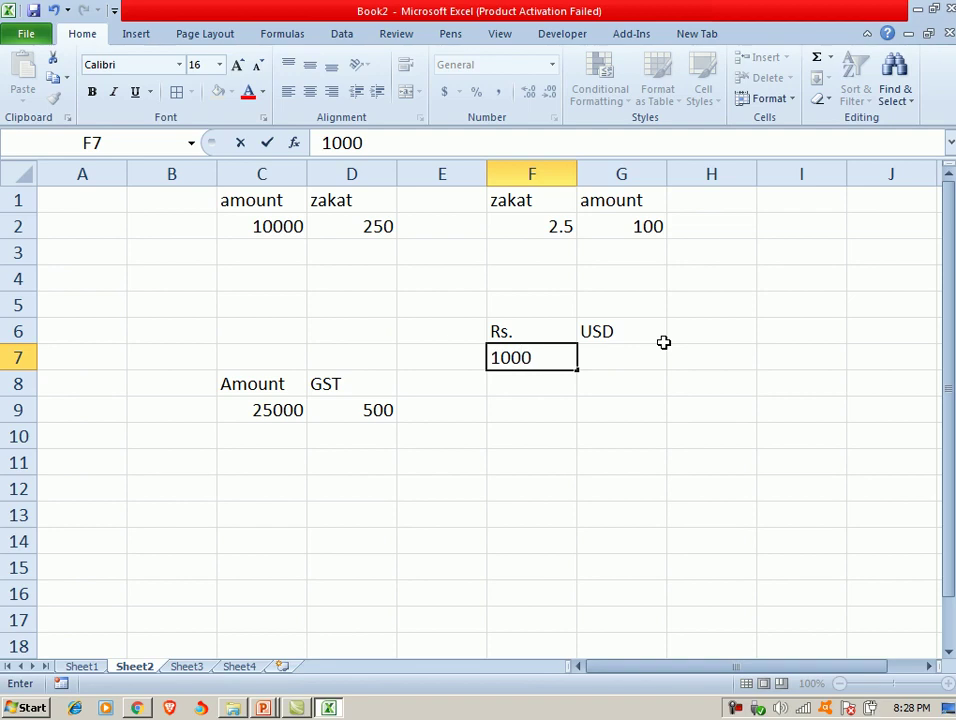
key(Return)
key(Up)
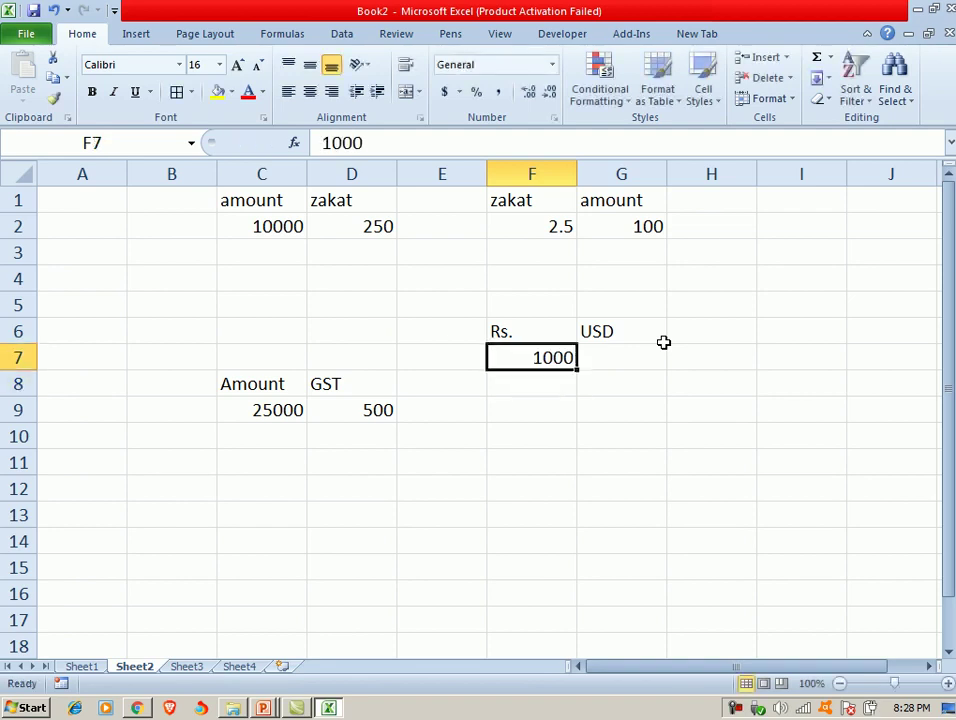
click(665, 349)
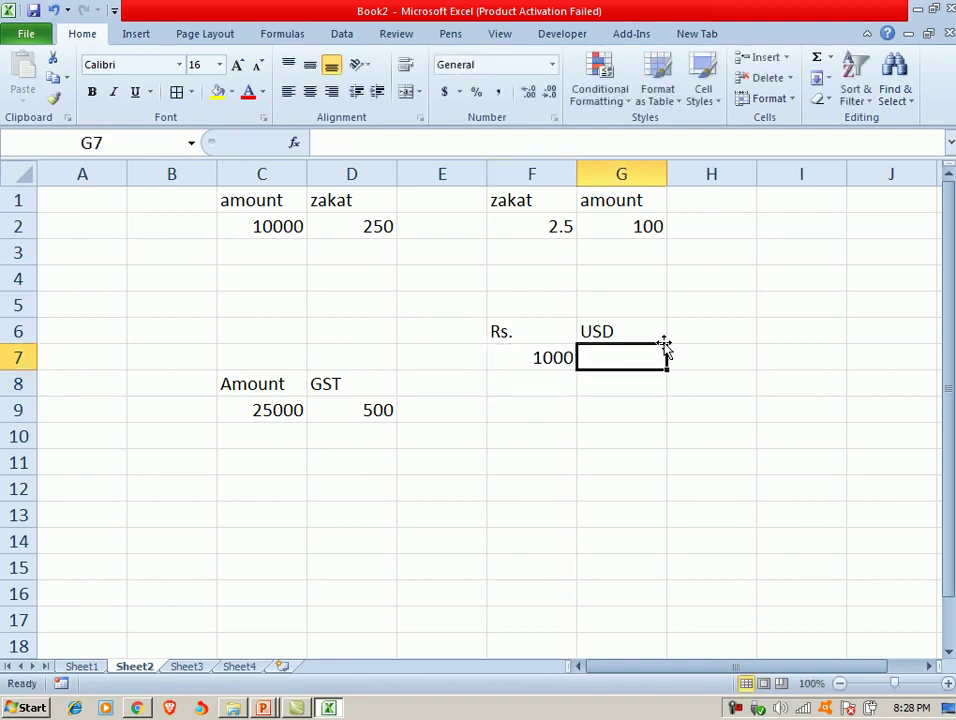
key(Left)
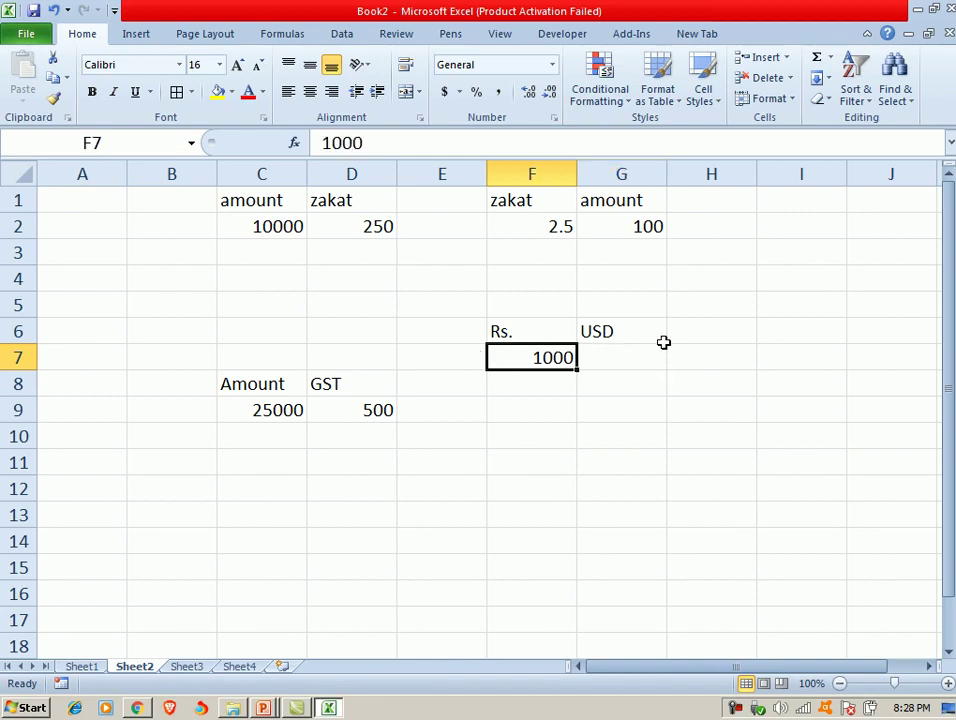
click(663, 342)
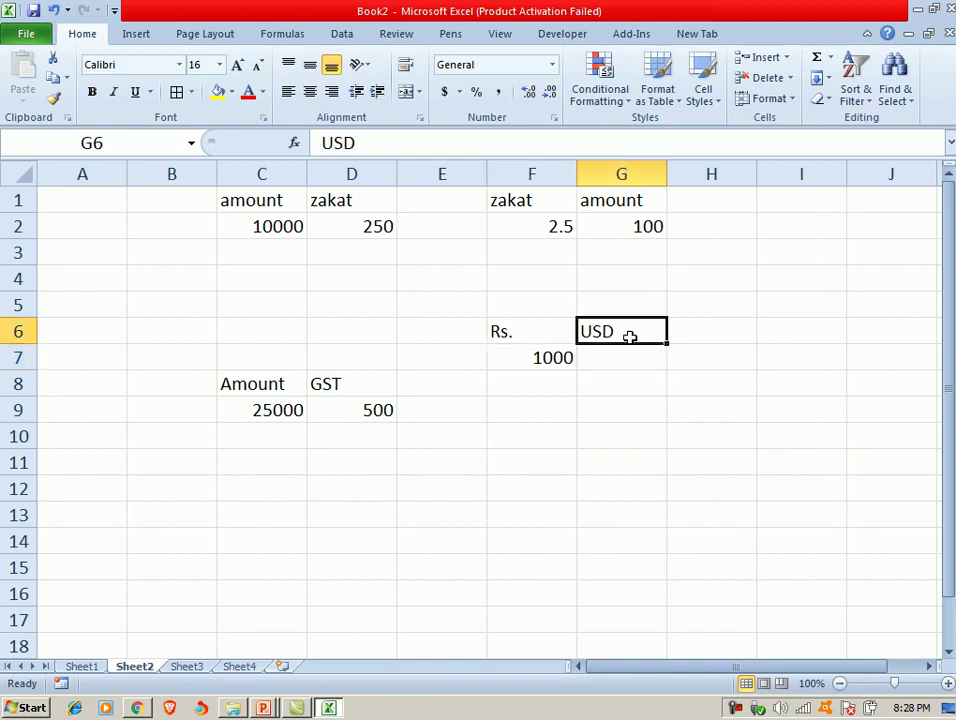
- Enter =F7/156 in G7 to convert the rupee amount to USD
click(660, 358)
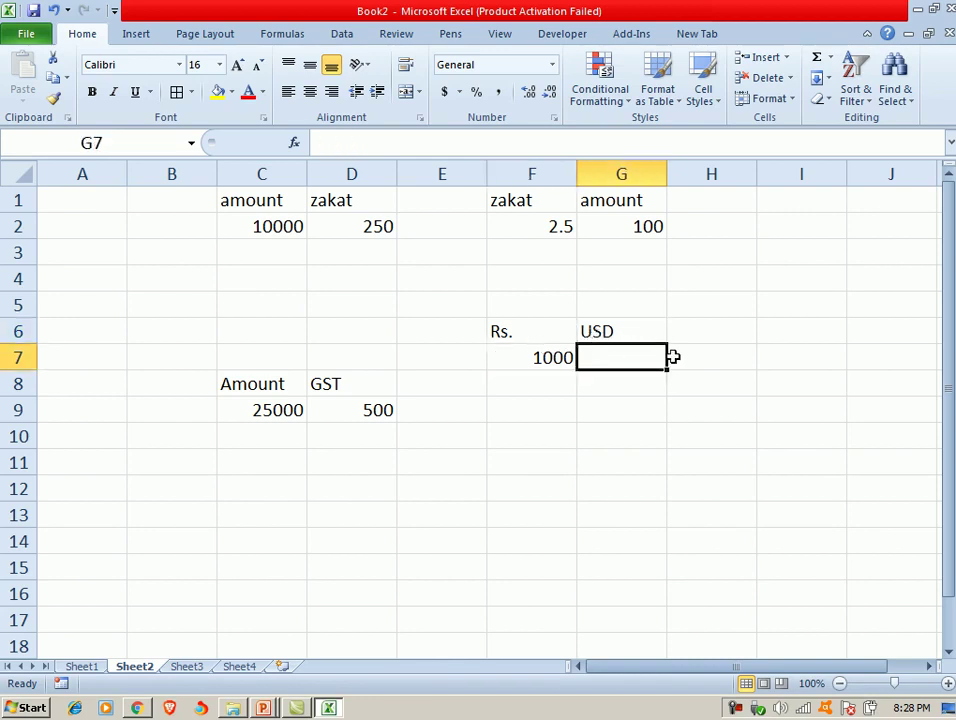
text(=)
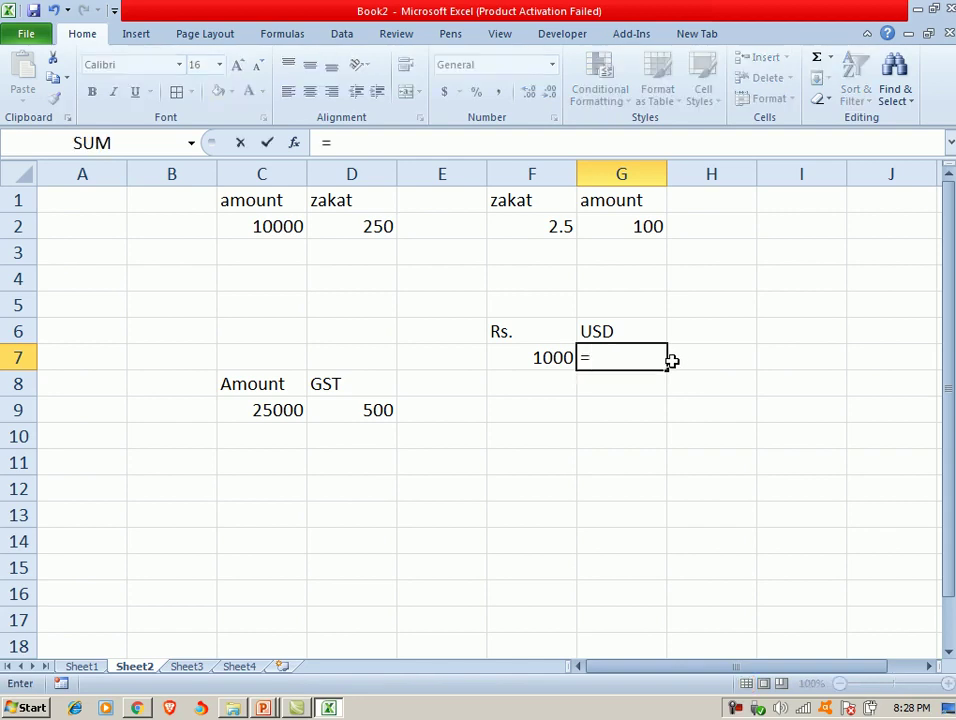
click(542, 361)
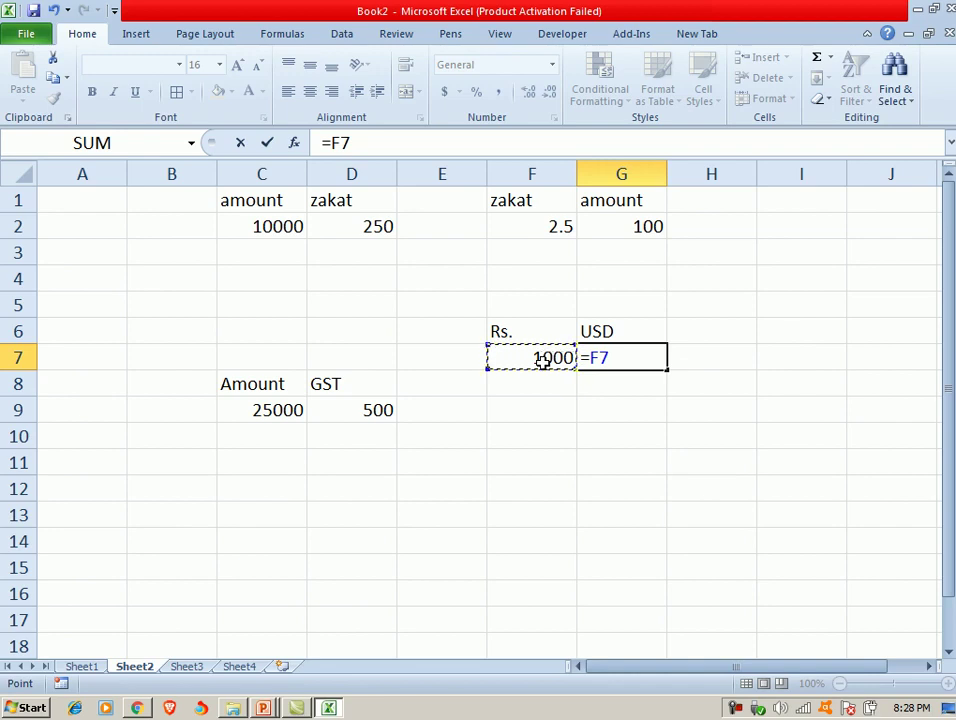
text(/)
text(1)
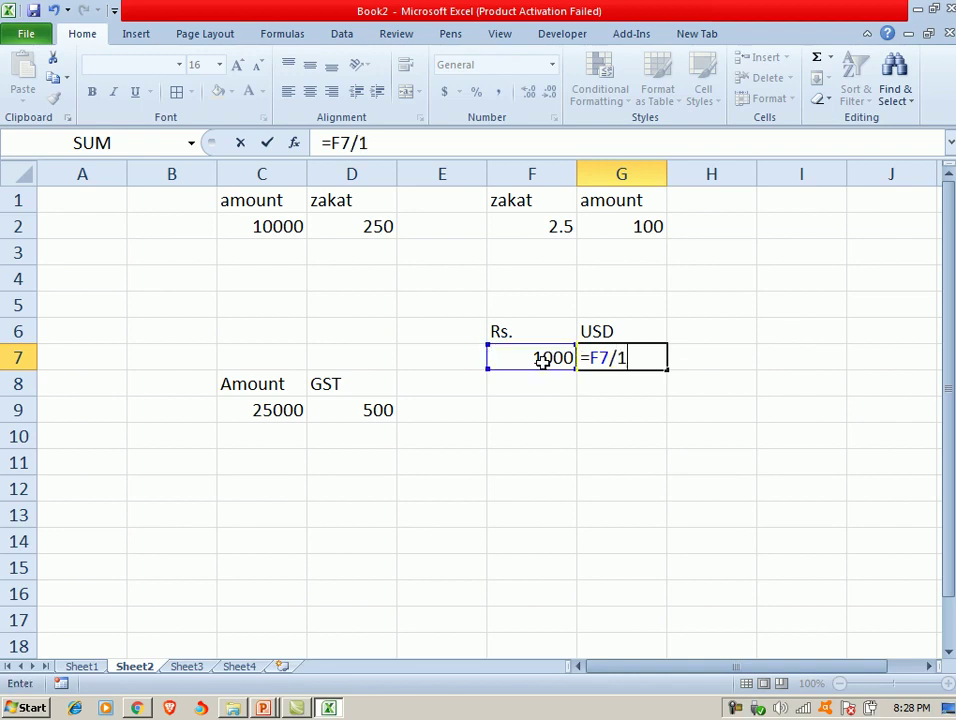
text(56)
key(Return)
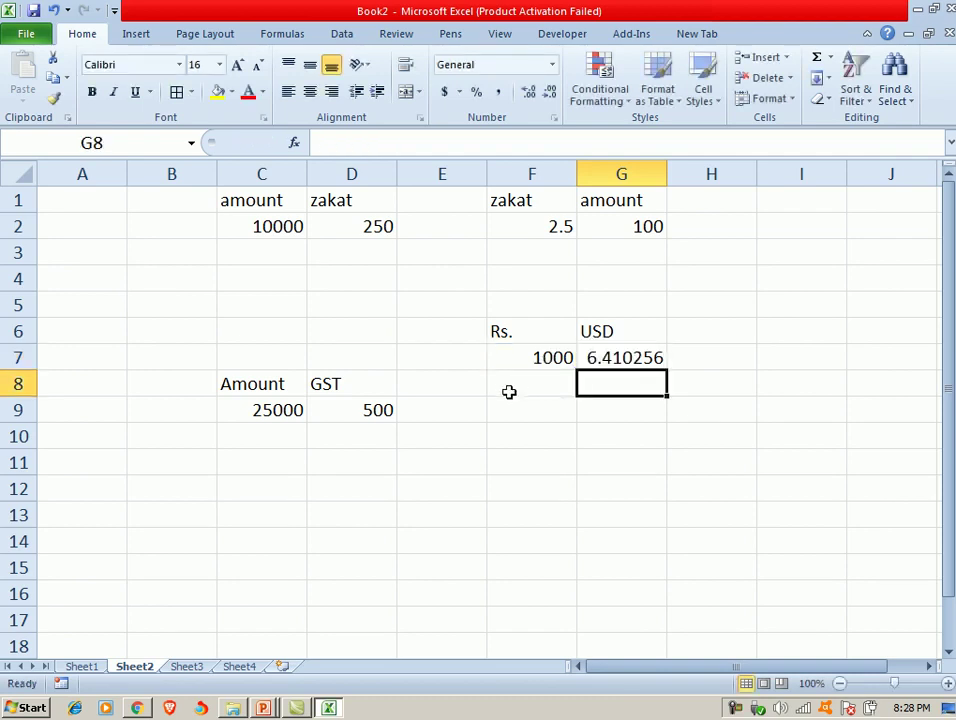
- Change F7 to 10000 so G7 recalculates to 64.10256
click(518, 362)
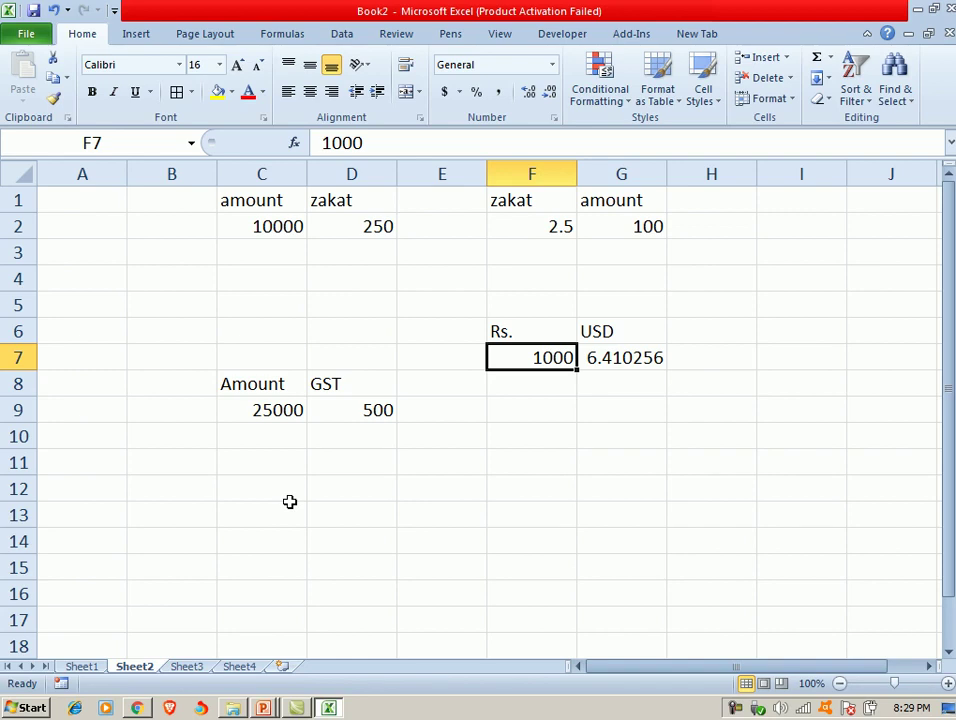
text(1)
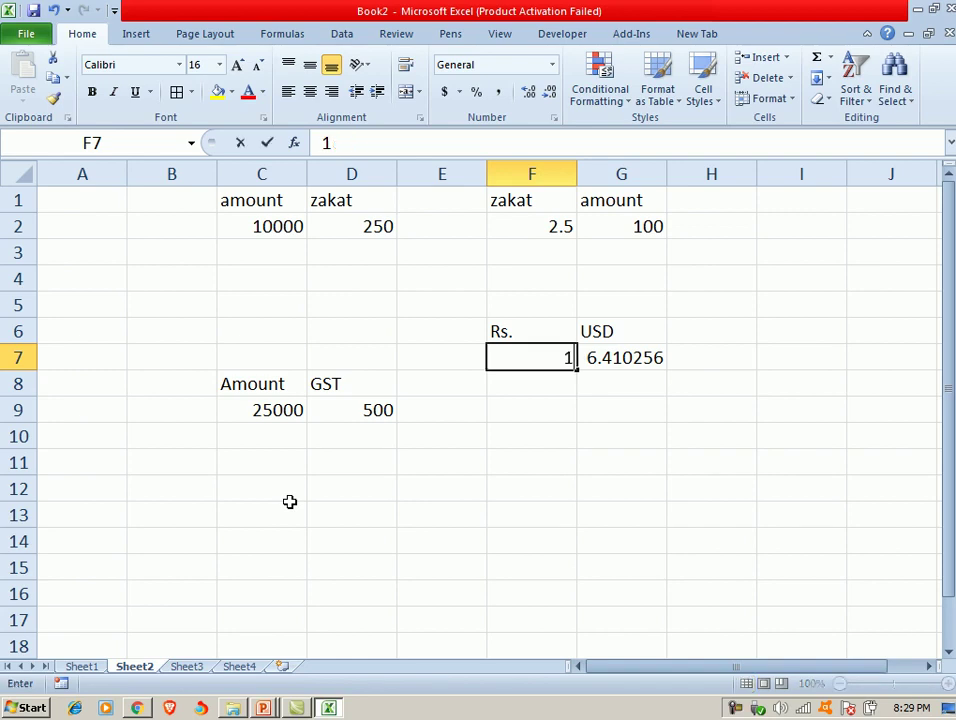
text(0000)
key(Return)
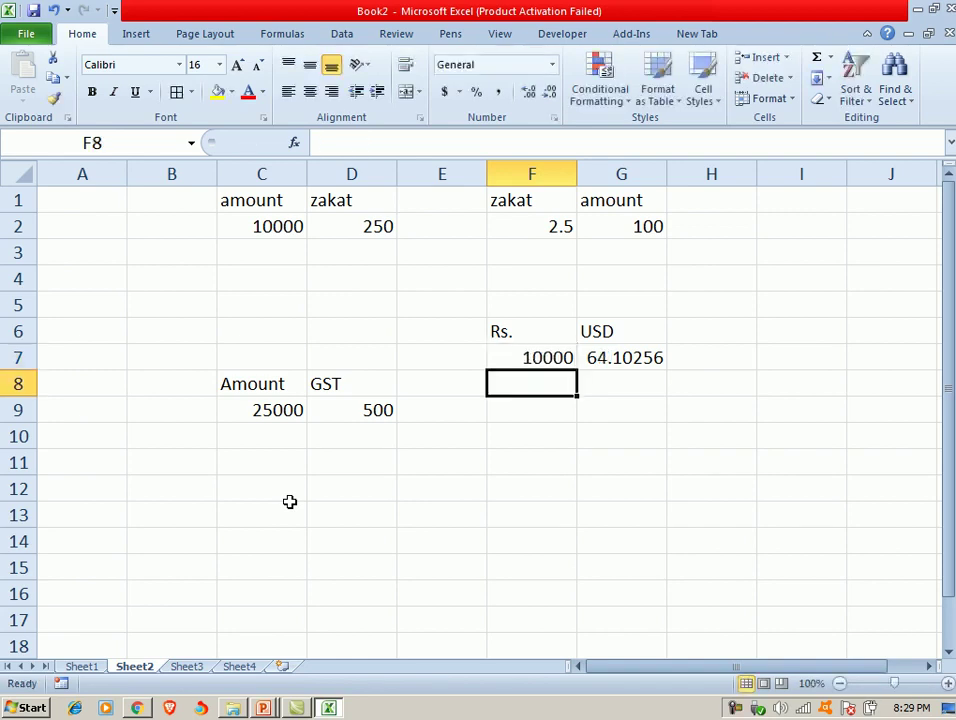
key(Up)
key(Right)
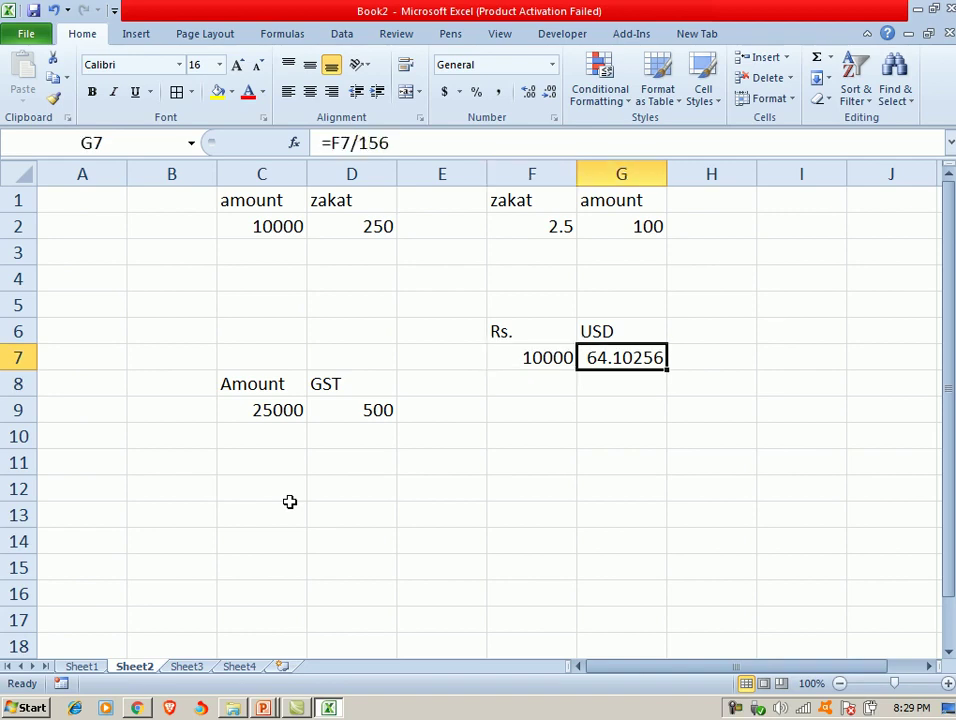
click(516, 459)
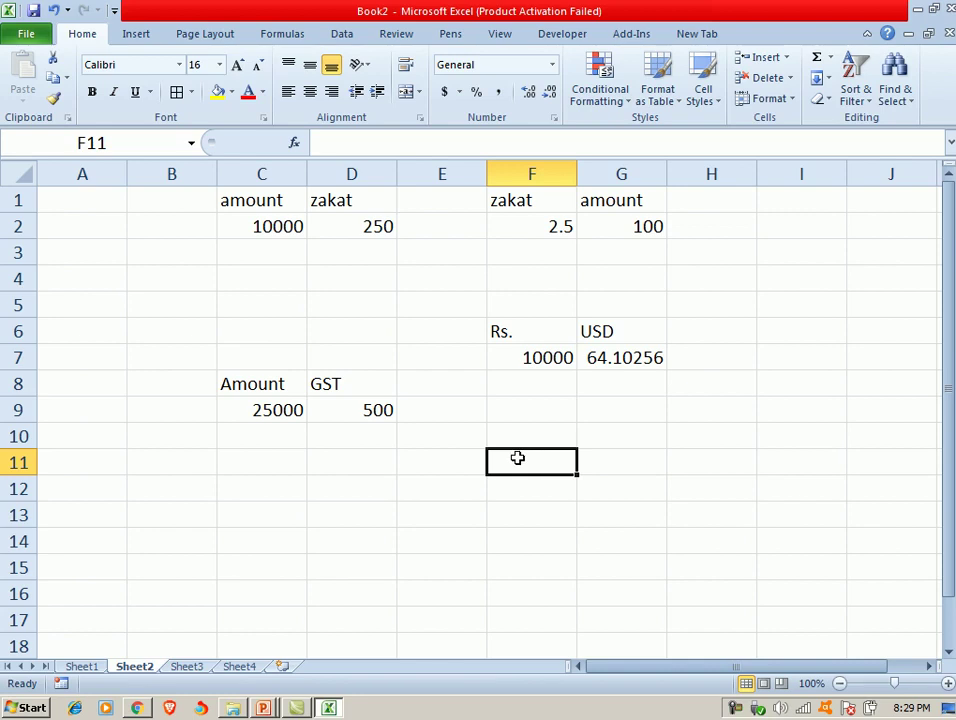
- Add headings USD in F11 and Rs. in G11, with 1000 in F12
text(USD)
key(Return)
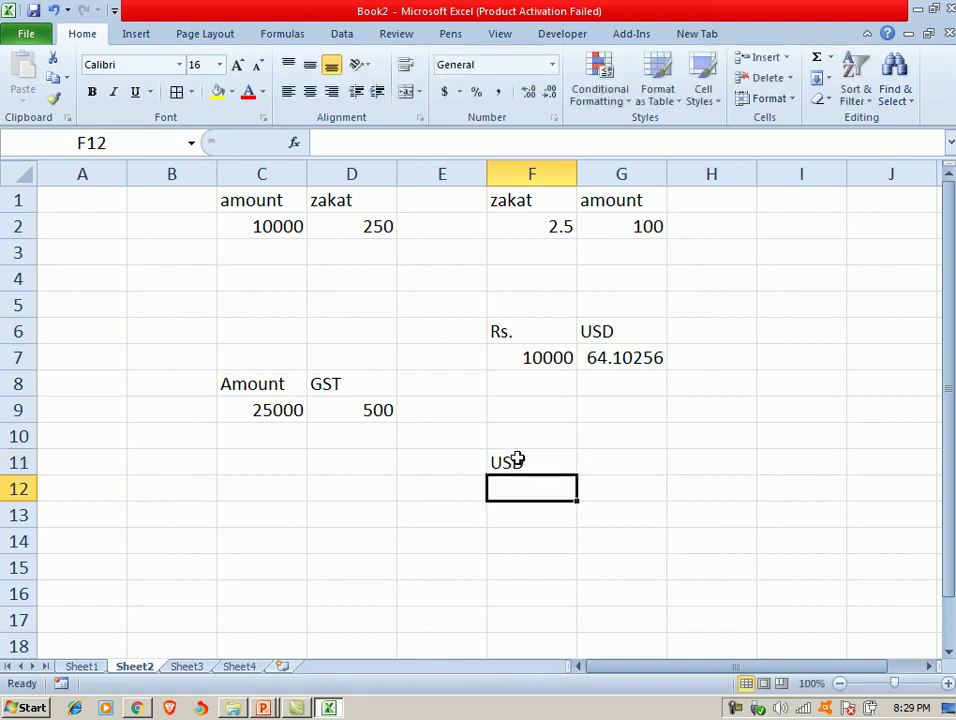
text(1000)
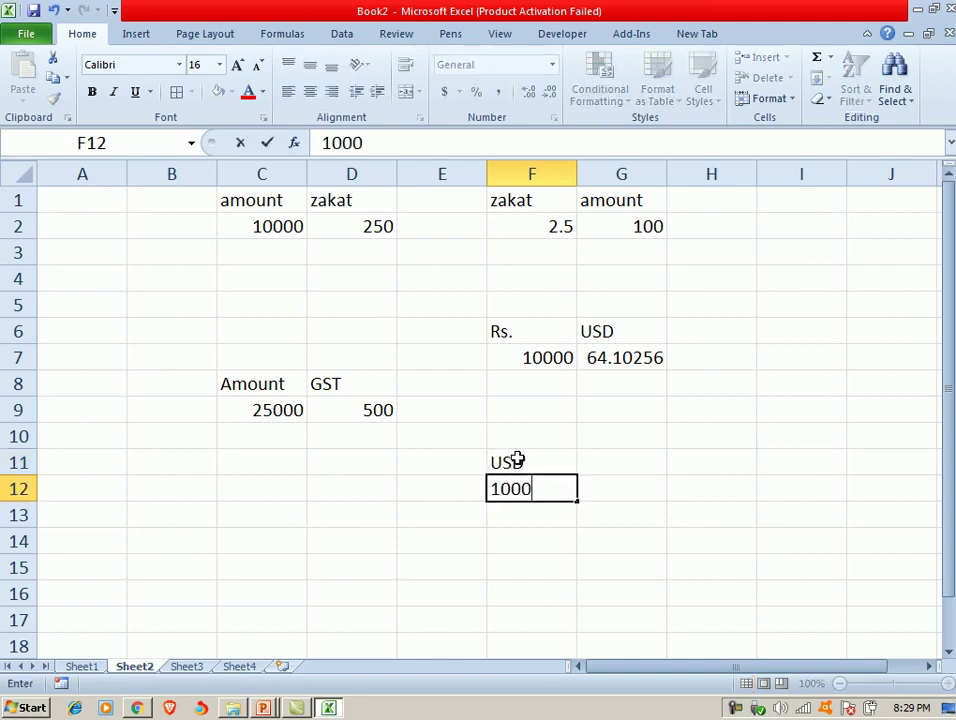
key(ctrl+Return)
key(Right)
key(Up)
text(=)
key(BackSpace)
text(Rs.)
key(Return)
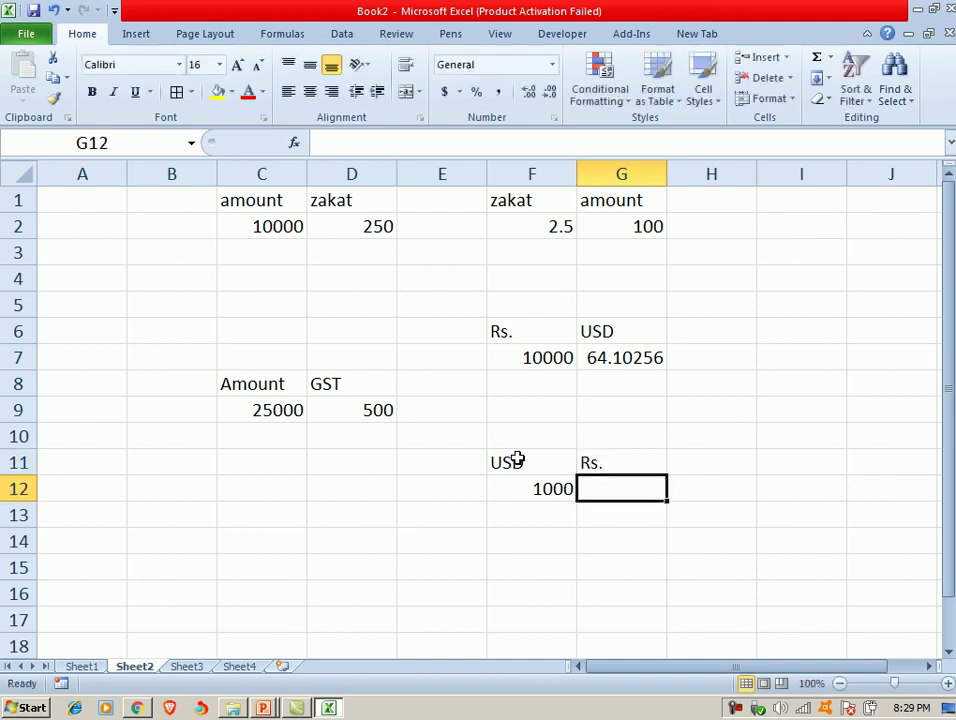
- Enter =F12*156 in G12 to convert USD to rupees
key(Left)
key(Right)
text(=)
key(BackSpace)
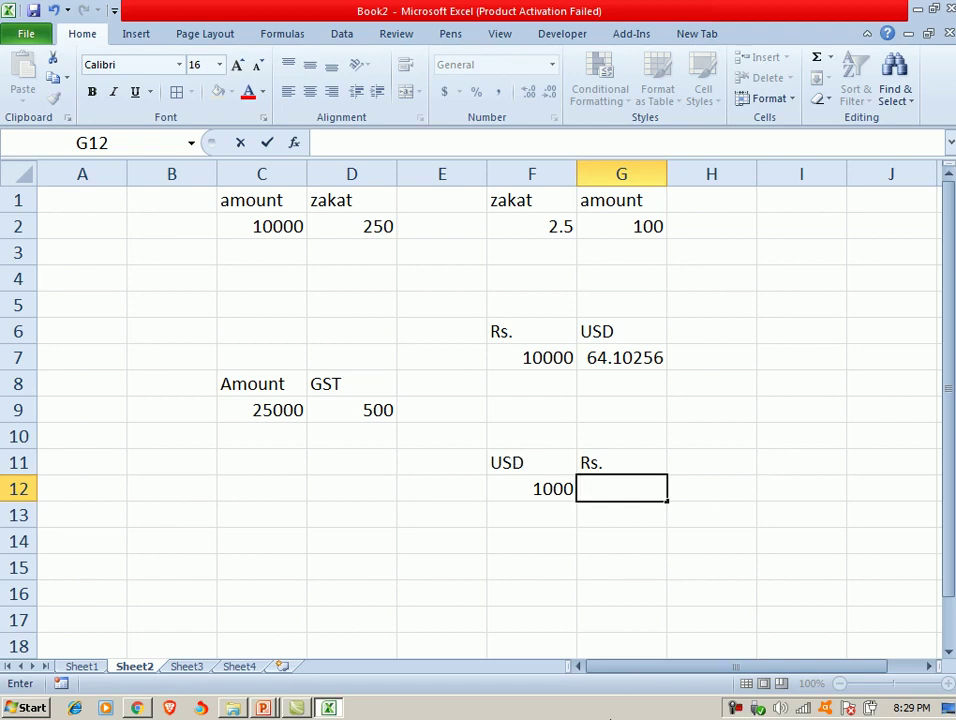
text(=)
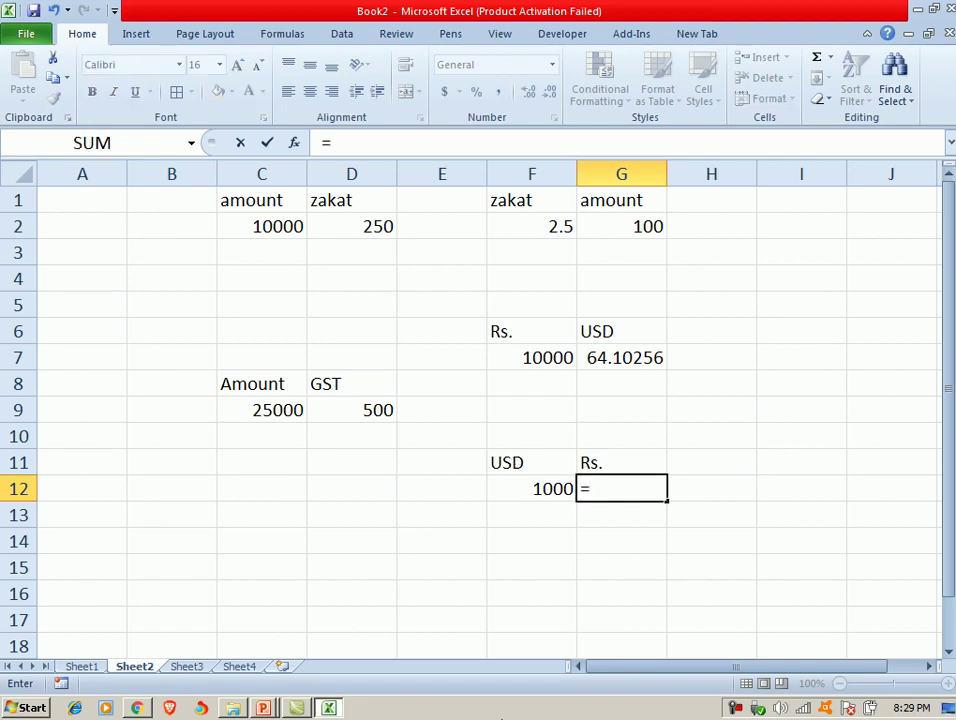
click(511, 492)
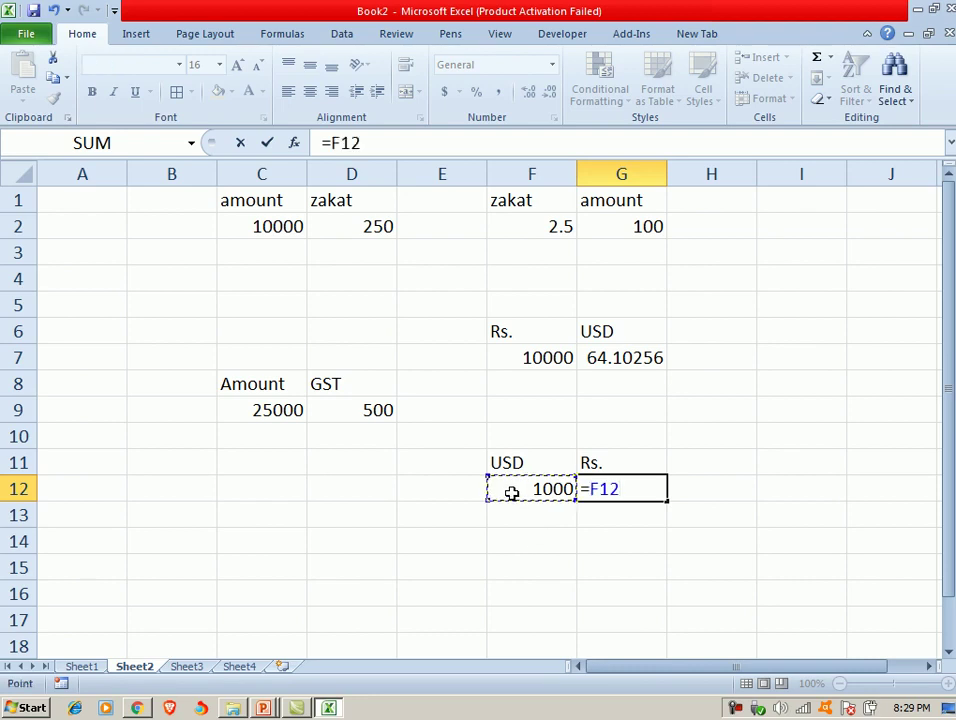
text(*)
text(156000)
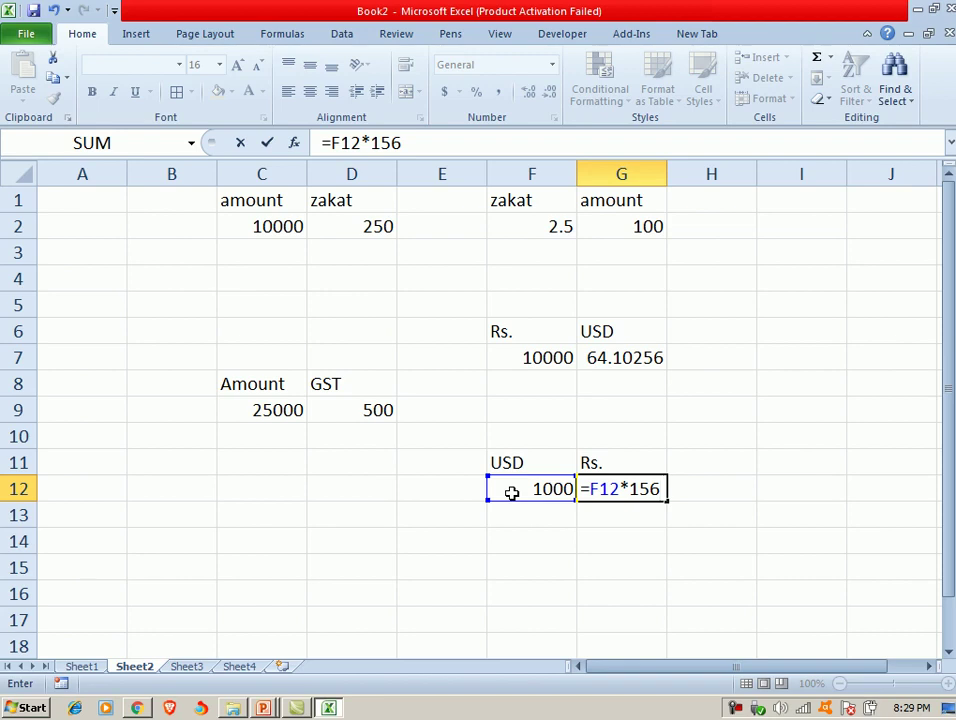
key(Return)
- Test the converter with 1 and then 100 USD in F12, giving 15600
key(Up)
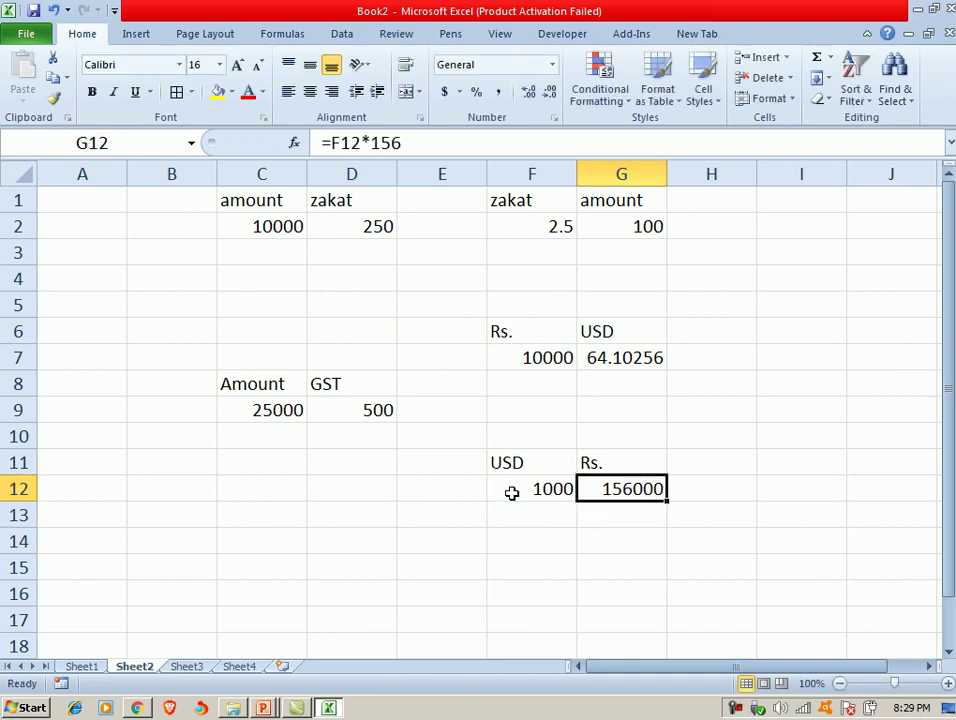
key(Left)
text(1)
key(Return)
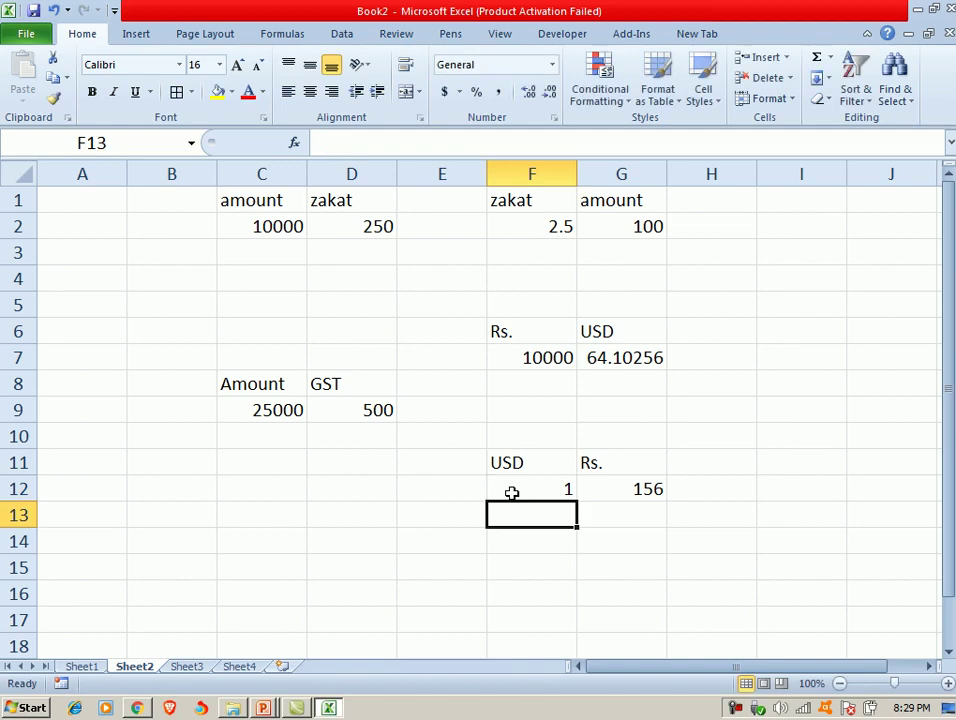
key(Up)
key(Right)
key(Left)
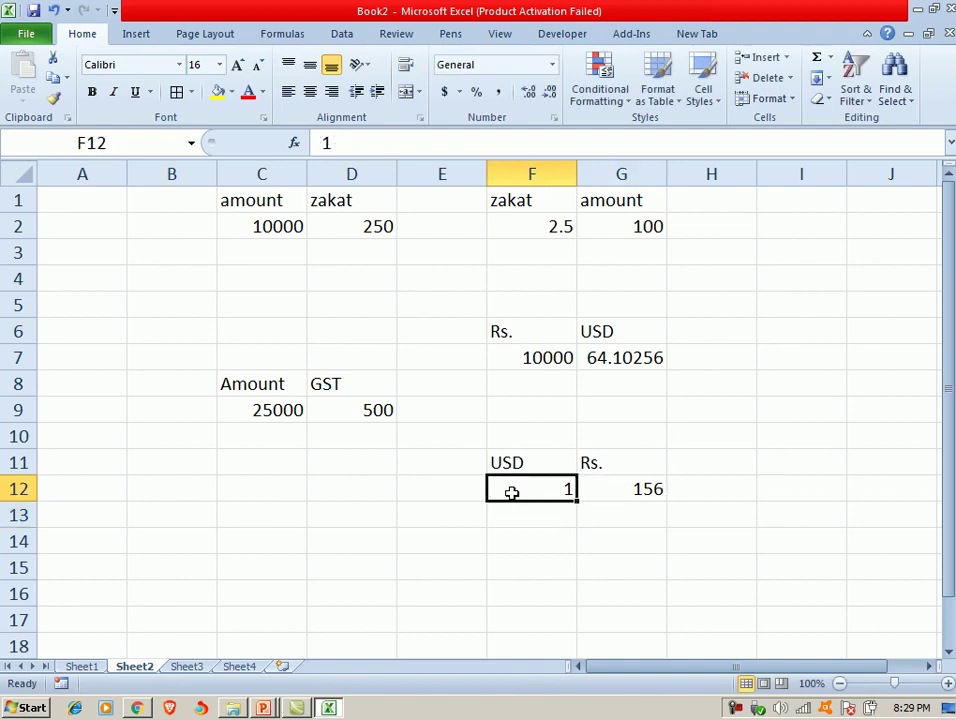
text(100)
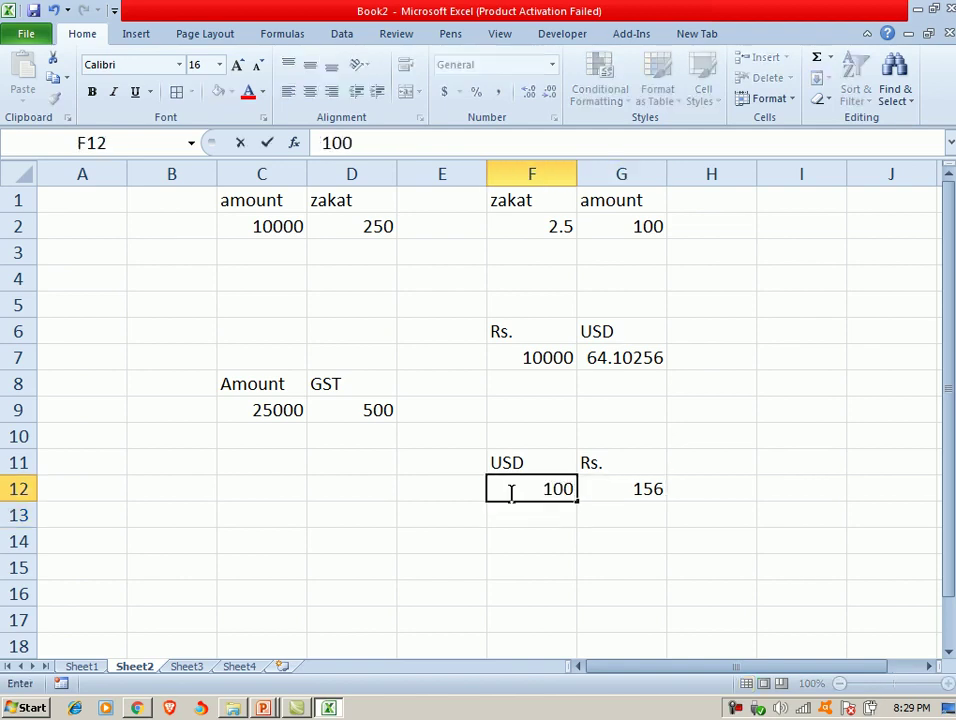
key(Return)
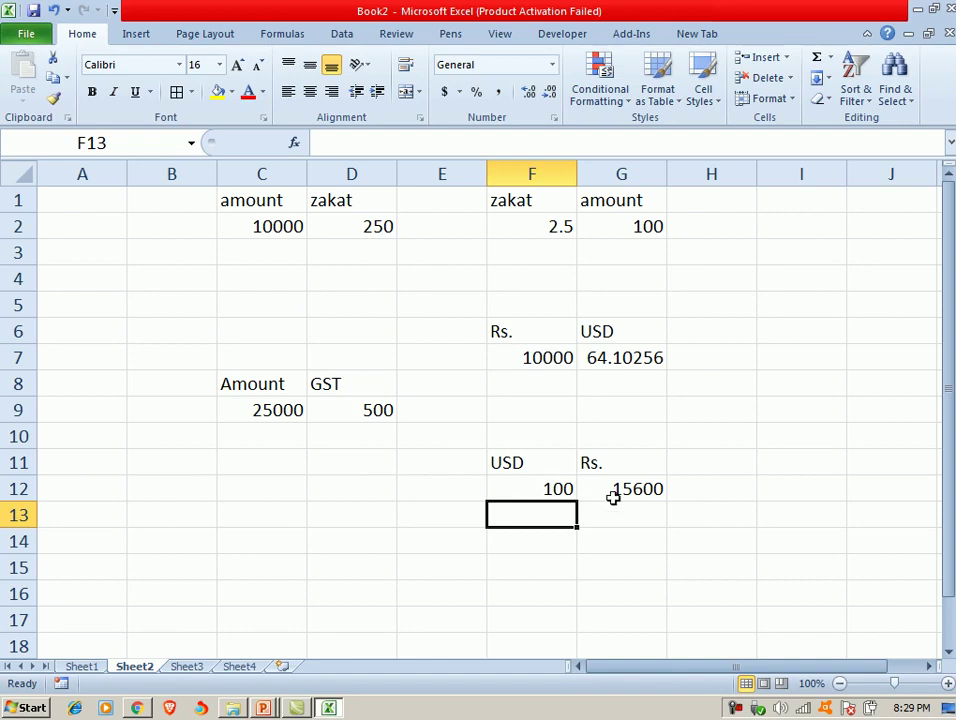
click(613, 495)
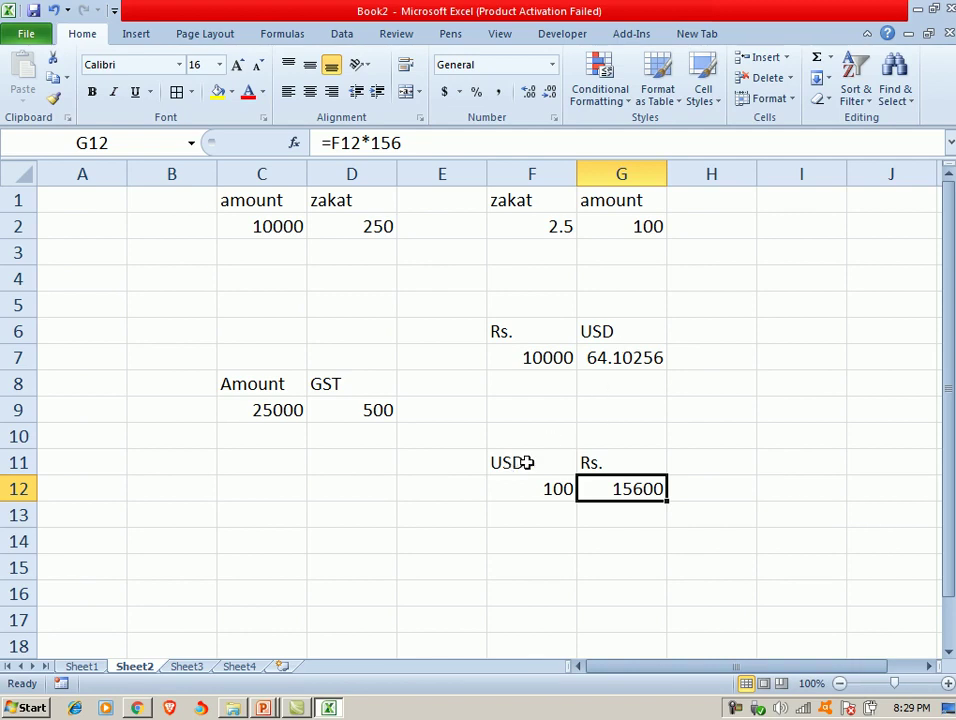
click(390, 538)
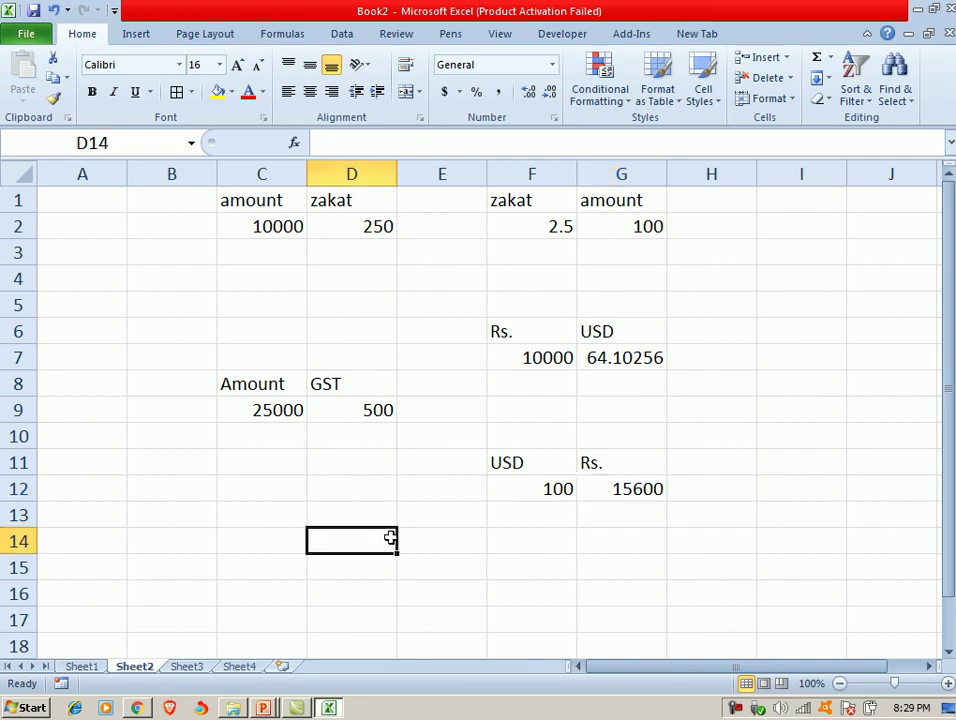
click(266, 512)
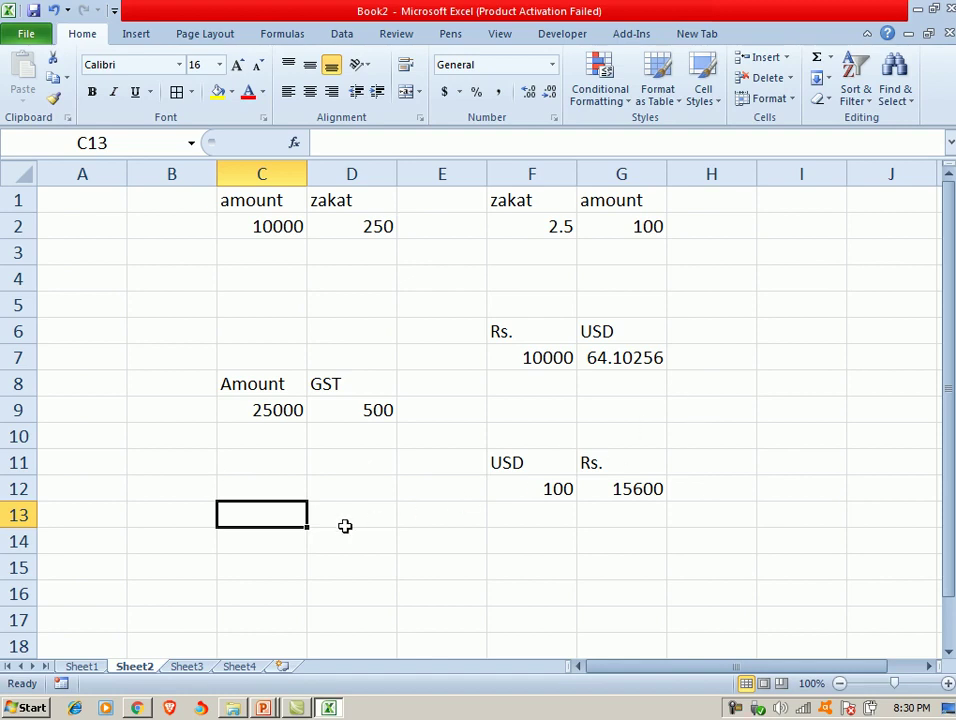
- Enter 10, 20 and 30 in K1:K3
click(832, 306)
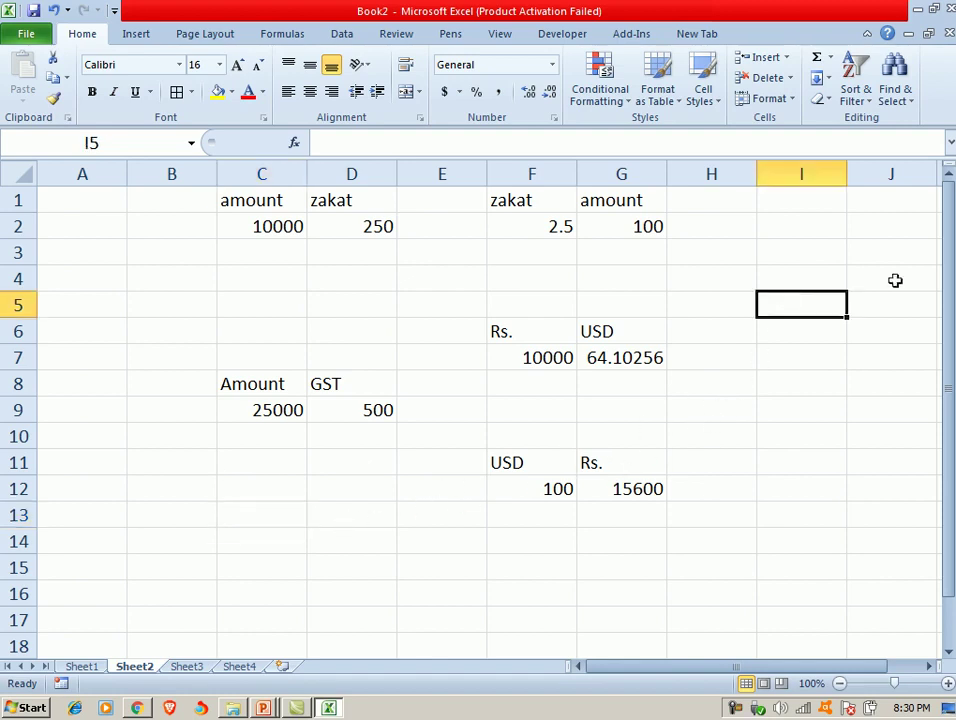
key(Right)
key(Right)
key(Right)
key(Right)
key(Right)
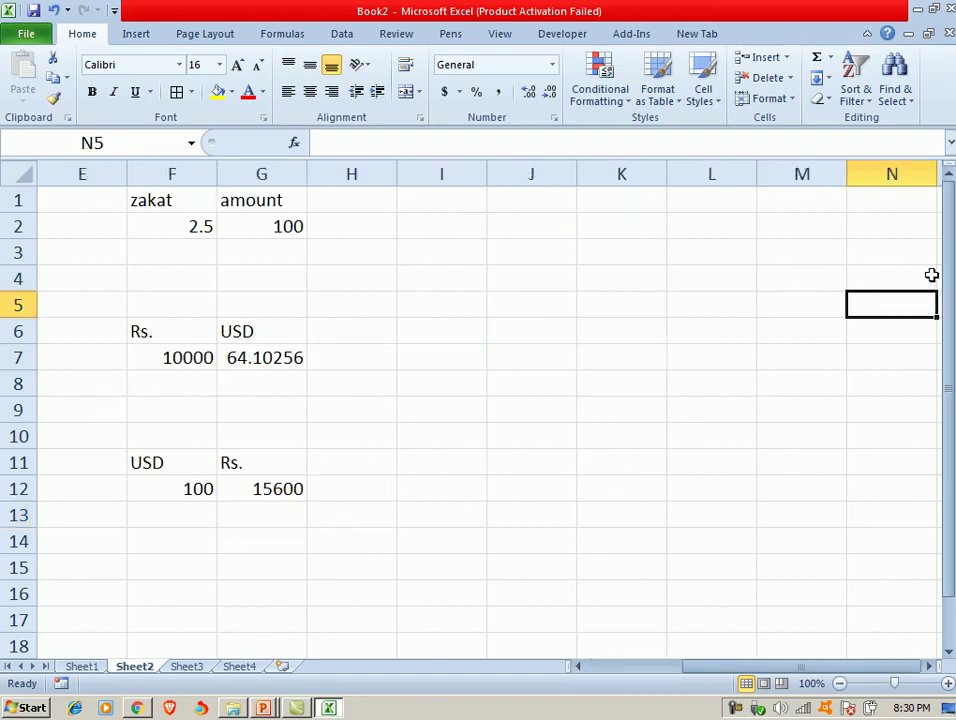
key(Right)
key(Right)
key(Left)
key(Left)
key(Left)
key(Left)
key(Up)
key(Up)
key(Up)
key(Up)
key(Left)
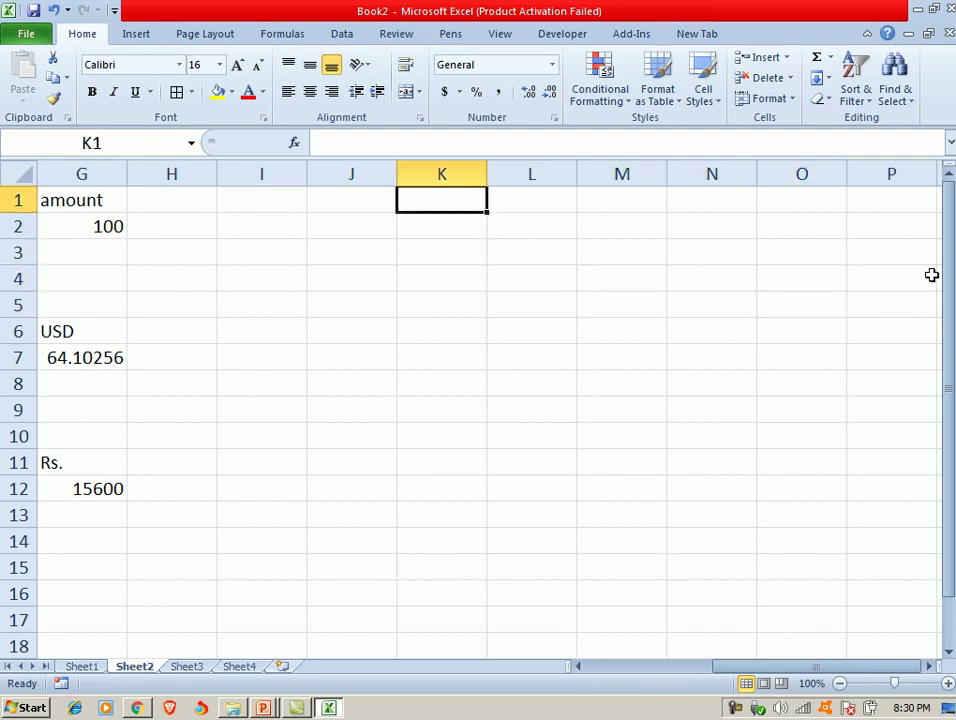
text(10)
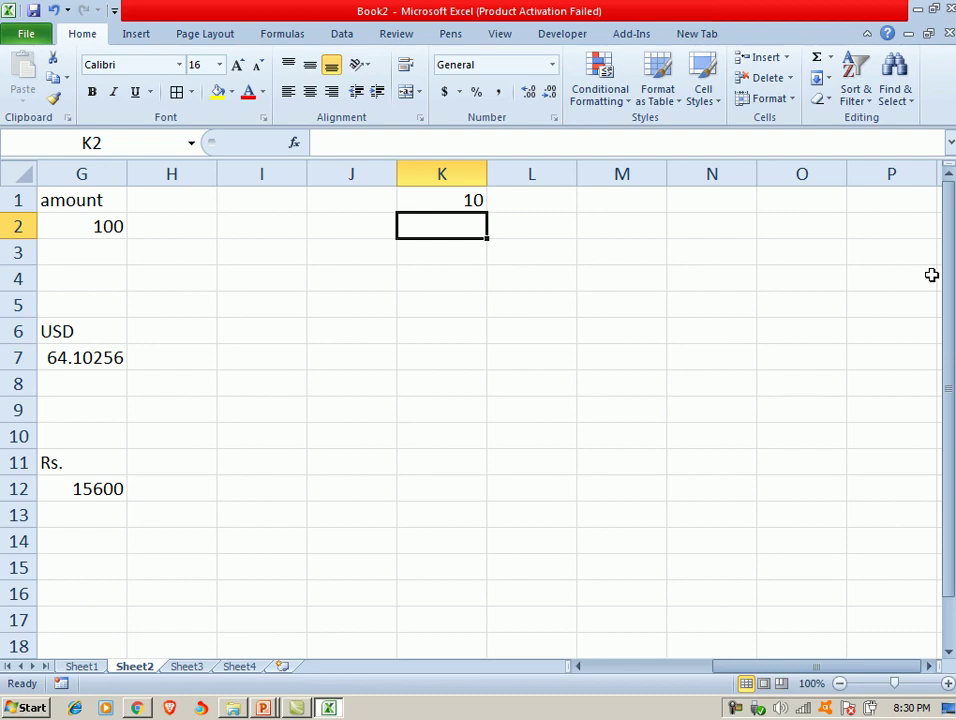
text(20)
key(Return)
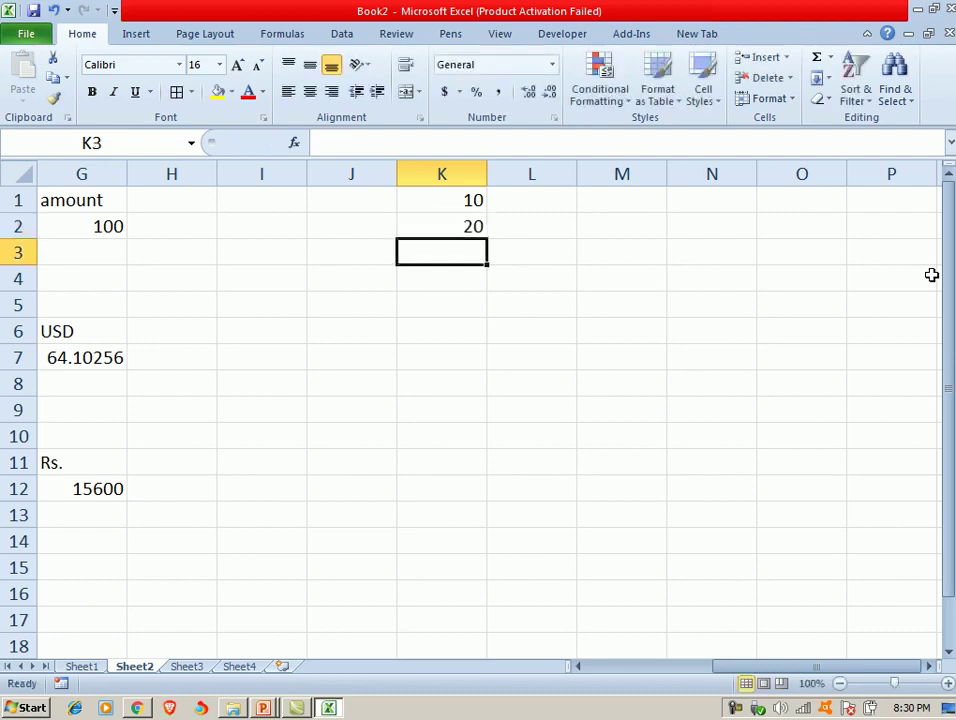
text(30)
key(Return)
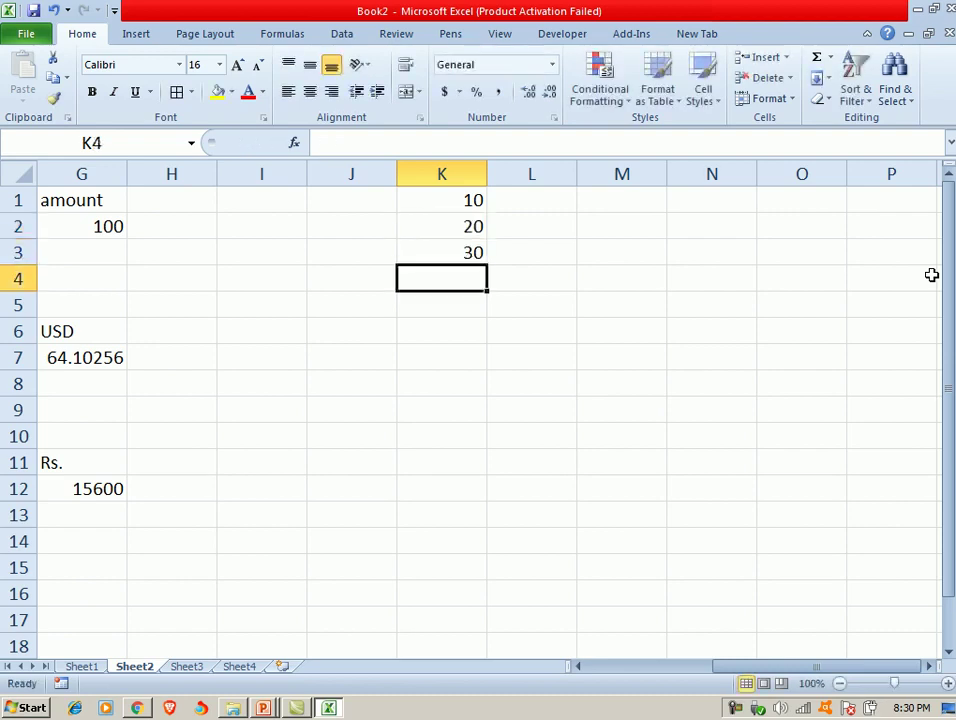
- Total them in K4 with =SUM(K1:K3), showing 60
text(=)
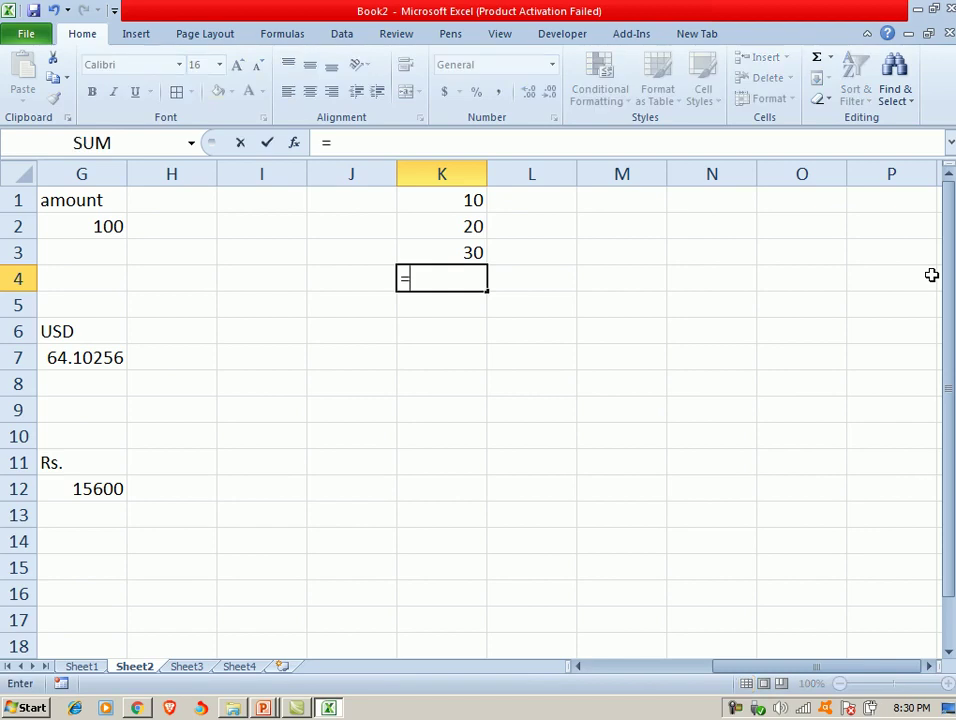
text(sum)
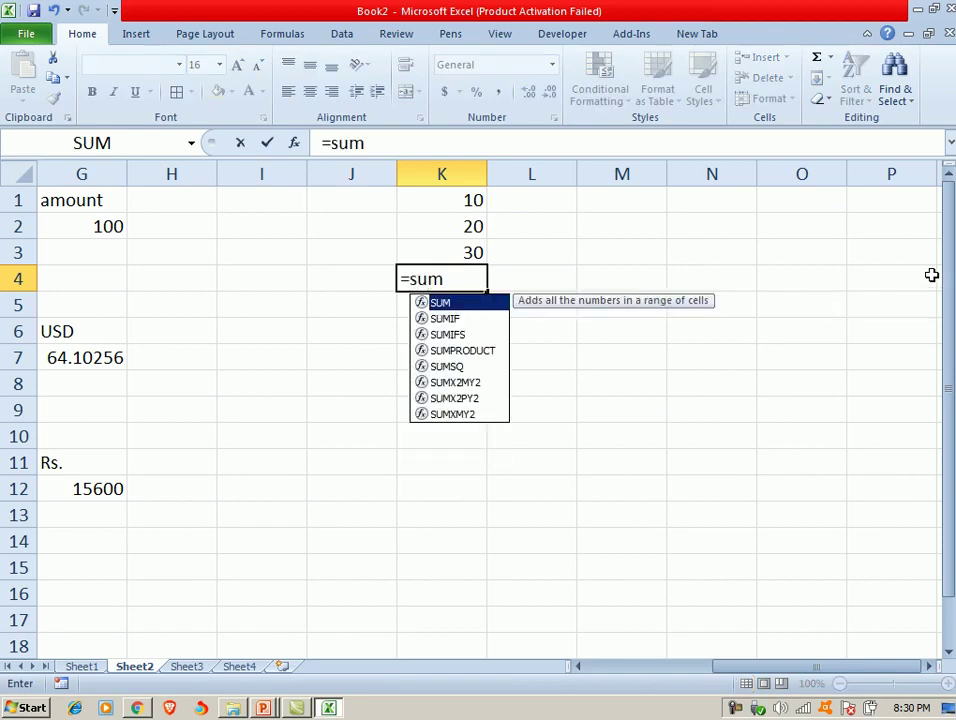
text(()
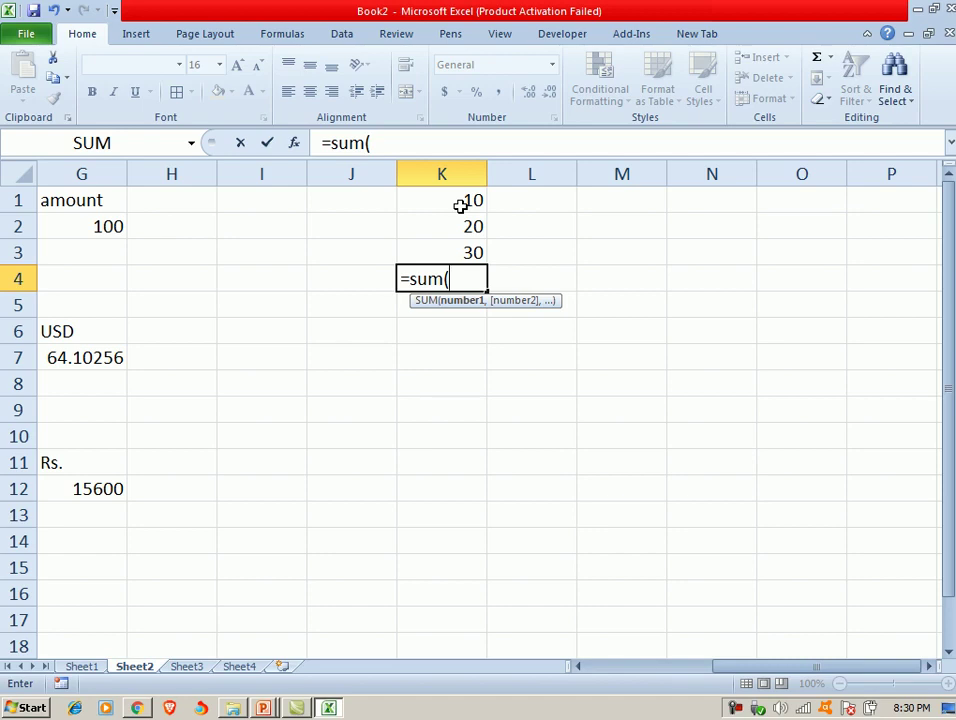
drag(459, 205, 449, 253)
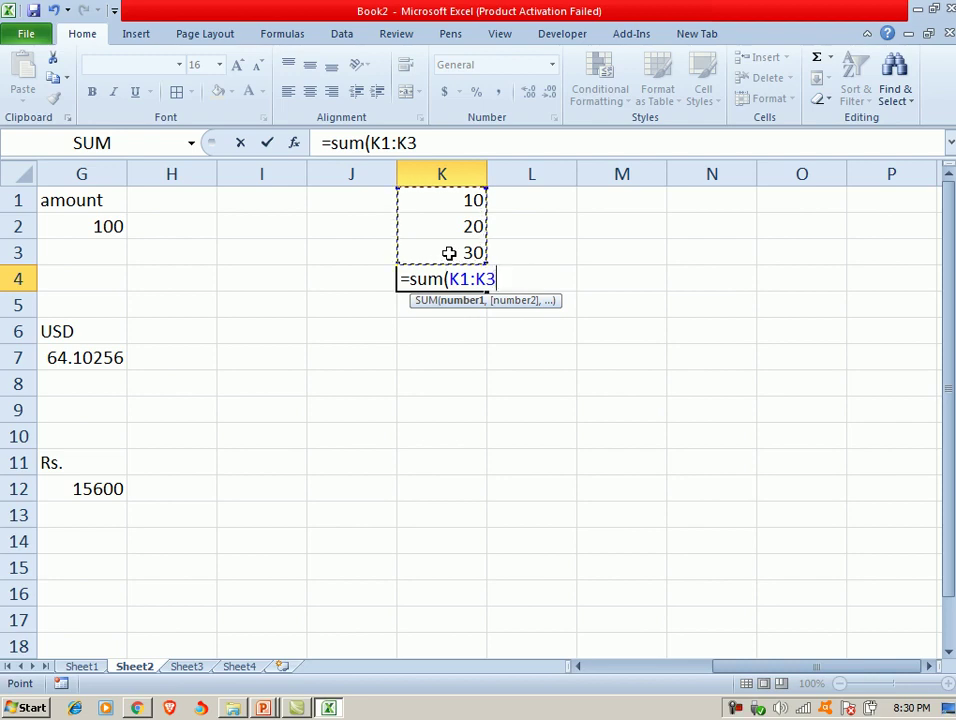
key(Return)
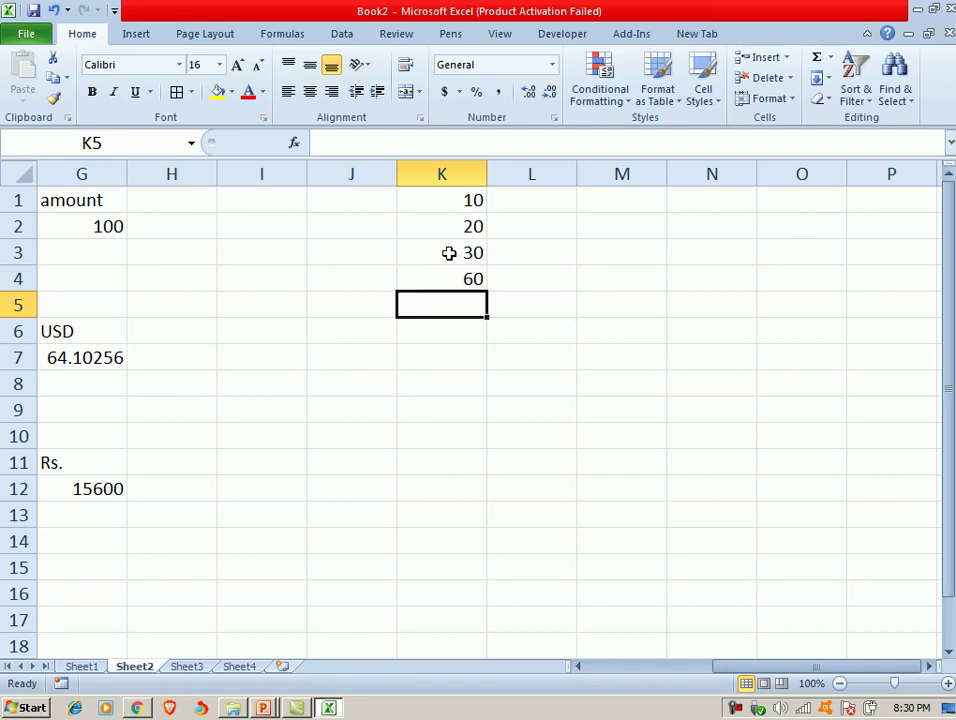
click(446, 272)
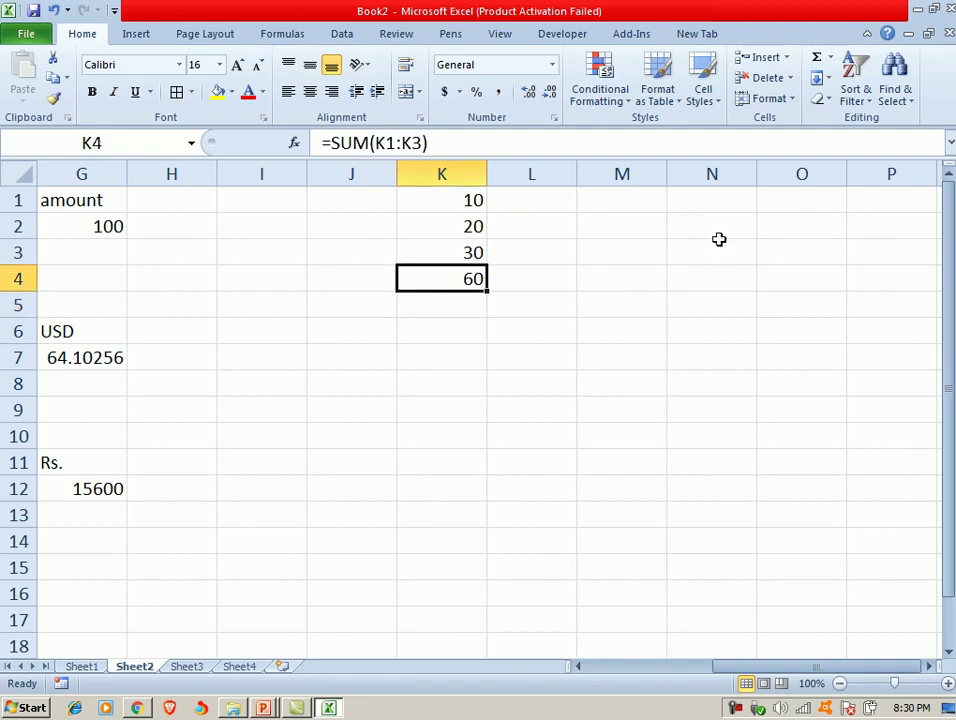
mouse_move(446, 205)
mouse_down()
mouse_move(446, 252)
mouse_move(490, 268)
mouse_move(559, 258)
mouse_up()
- Copy the values into column L and total them in L4 with =SUM(L1,L2,L3)
click(540, 278)
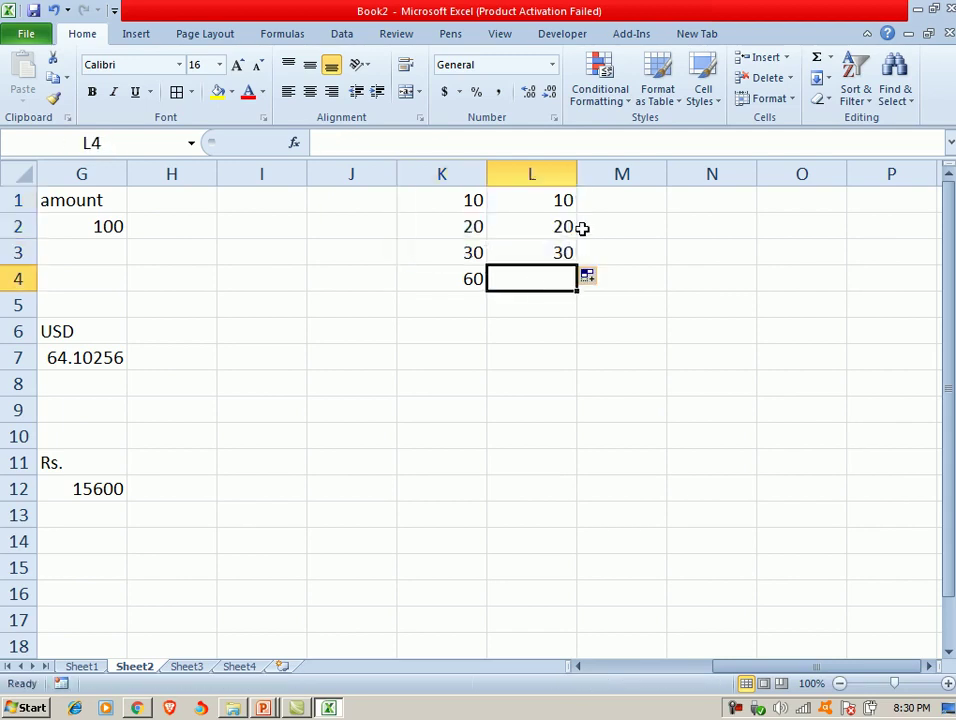
text(=s)
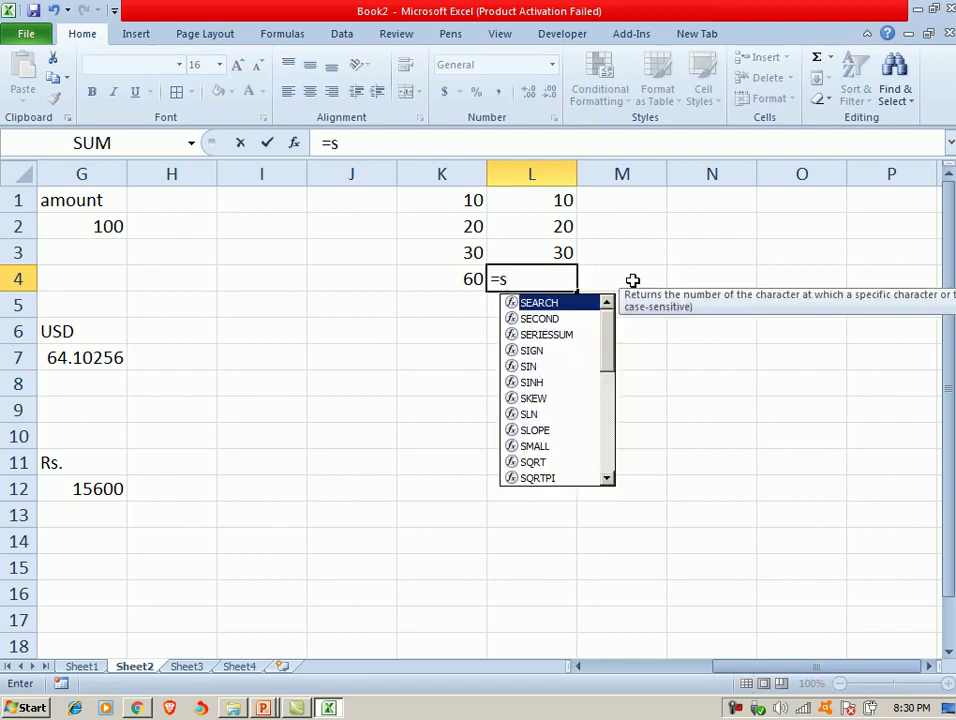
text(um()
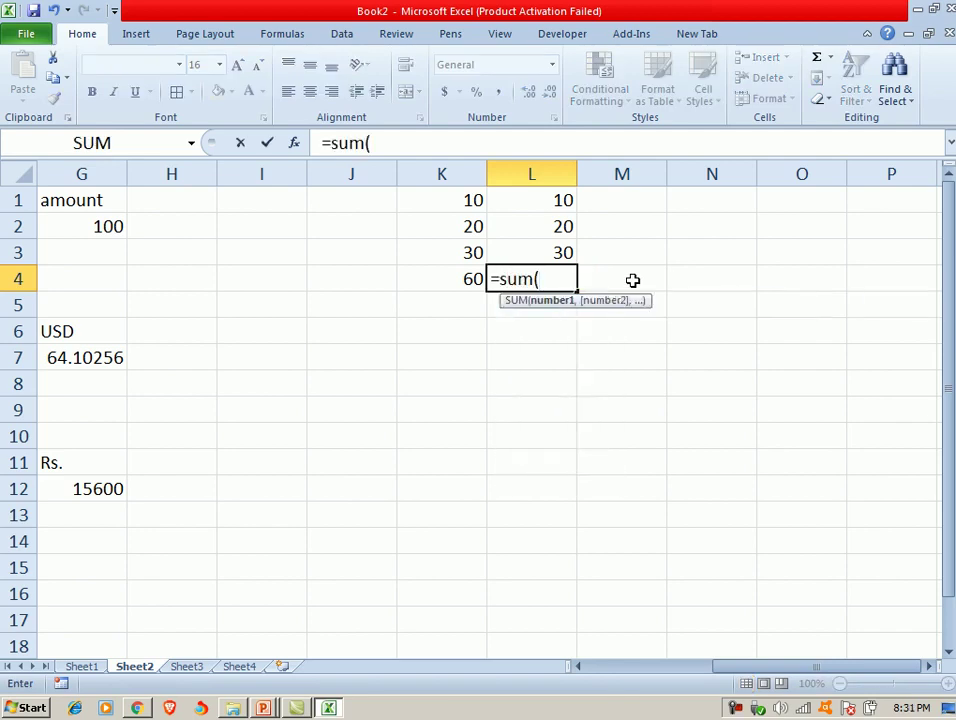
click(519, 204)
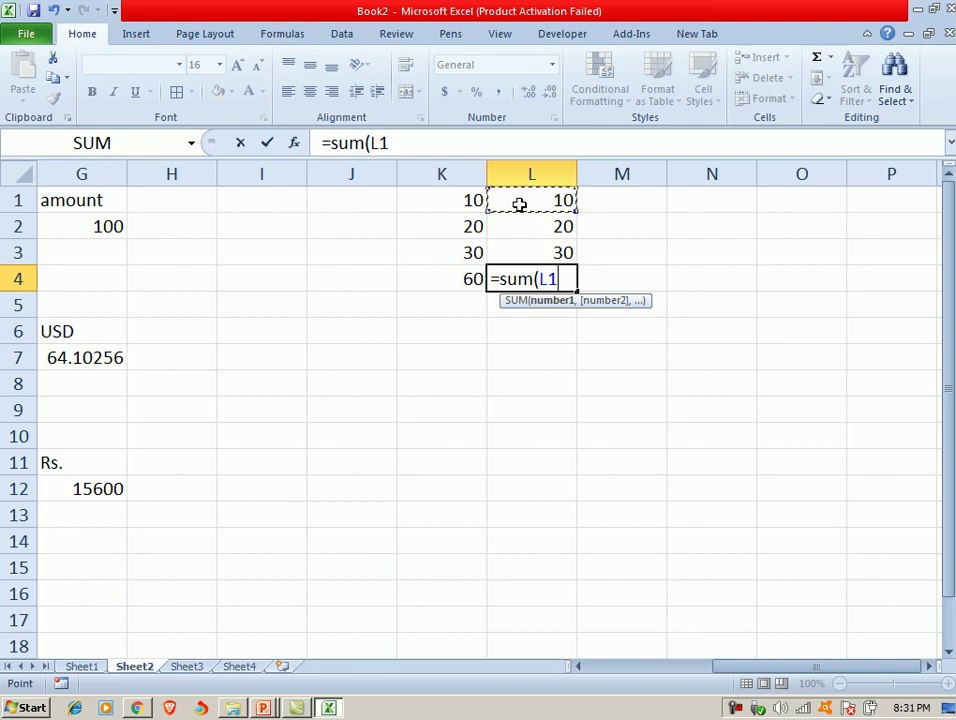
text(,)
click(519, 224)
text(,)
click(503, 258)
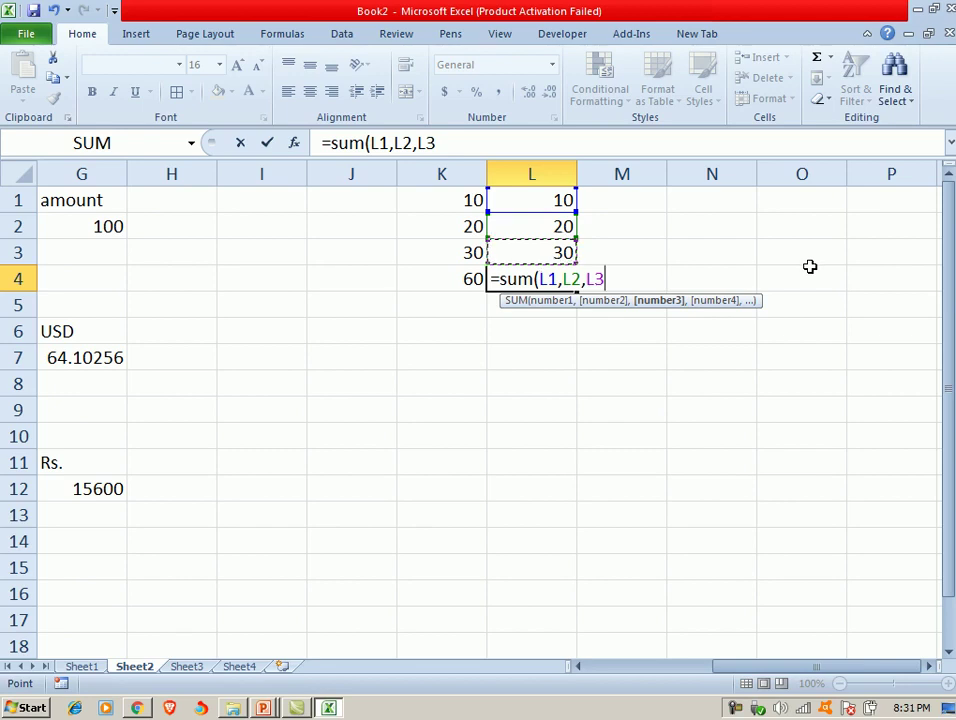
key(Return)
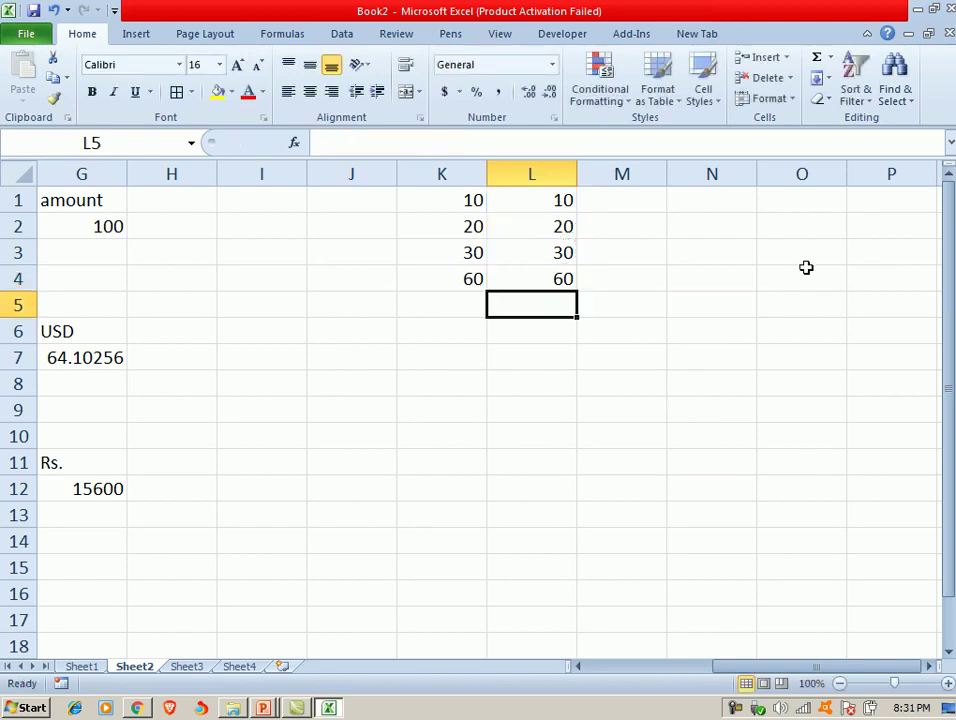
- Copy the values into column M and total them in M4 with =SUM(M1:M3)
mouse_move(553, 207)
mouse_down()
mouse_move(554, 252)
mouse_move(625, 266)
mouse_up()
click(638, 270)
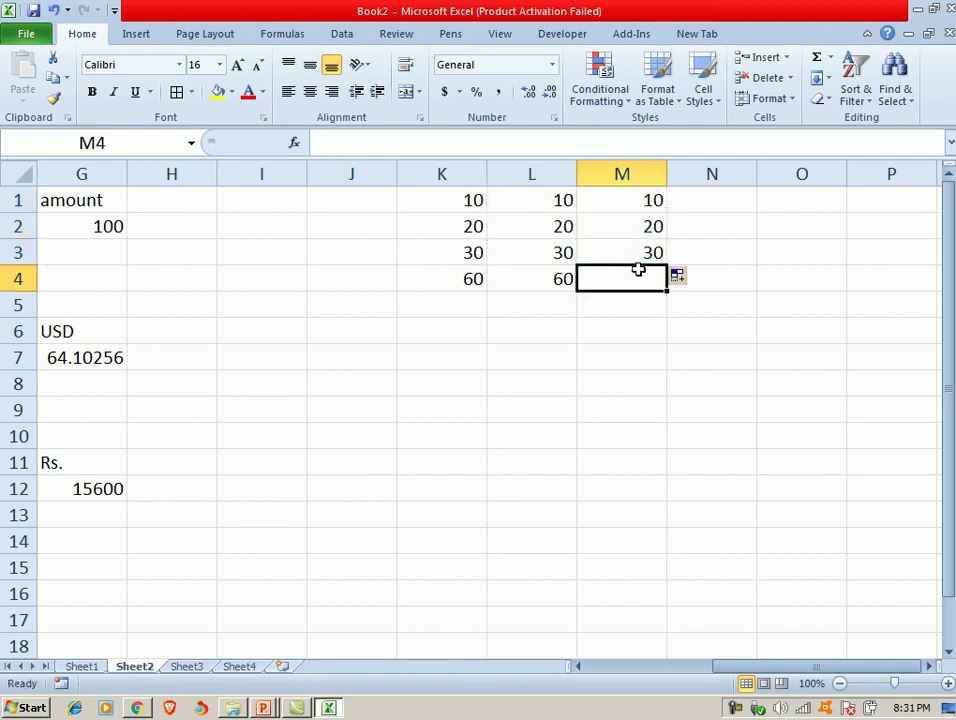
text(=sum()
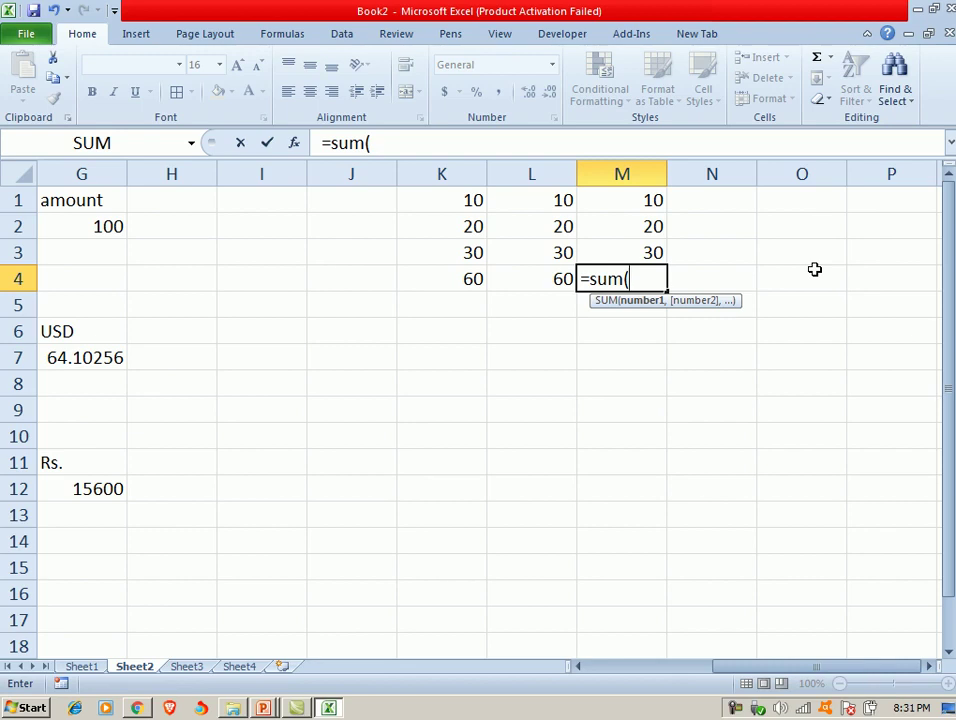
text(m)
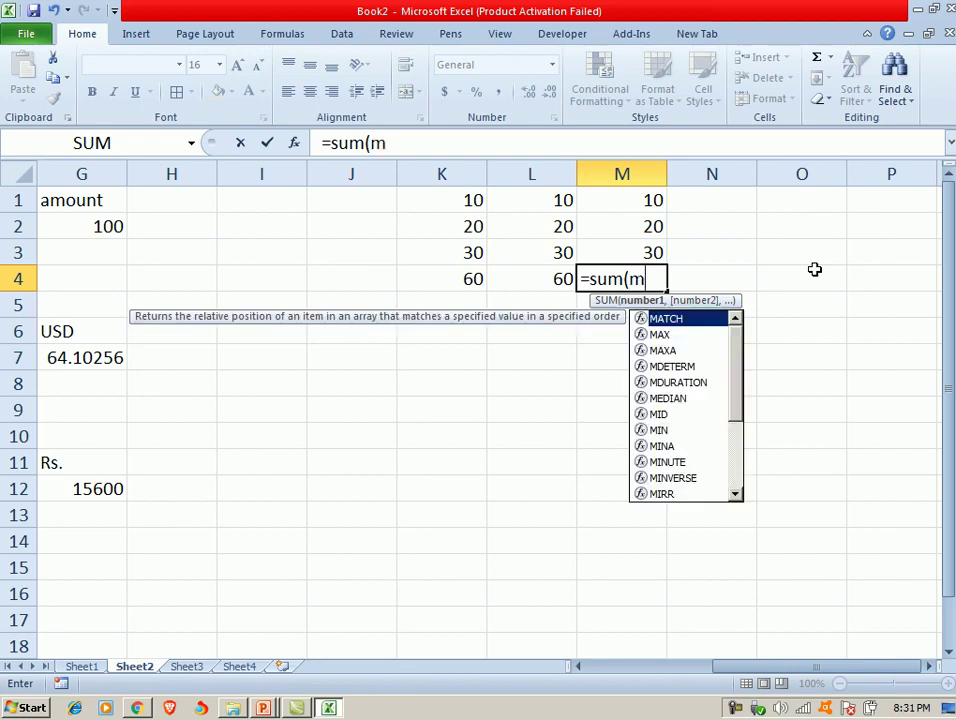
text(1:m)
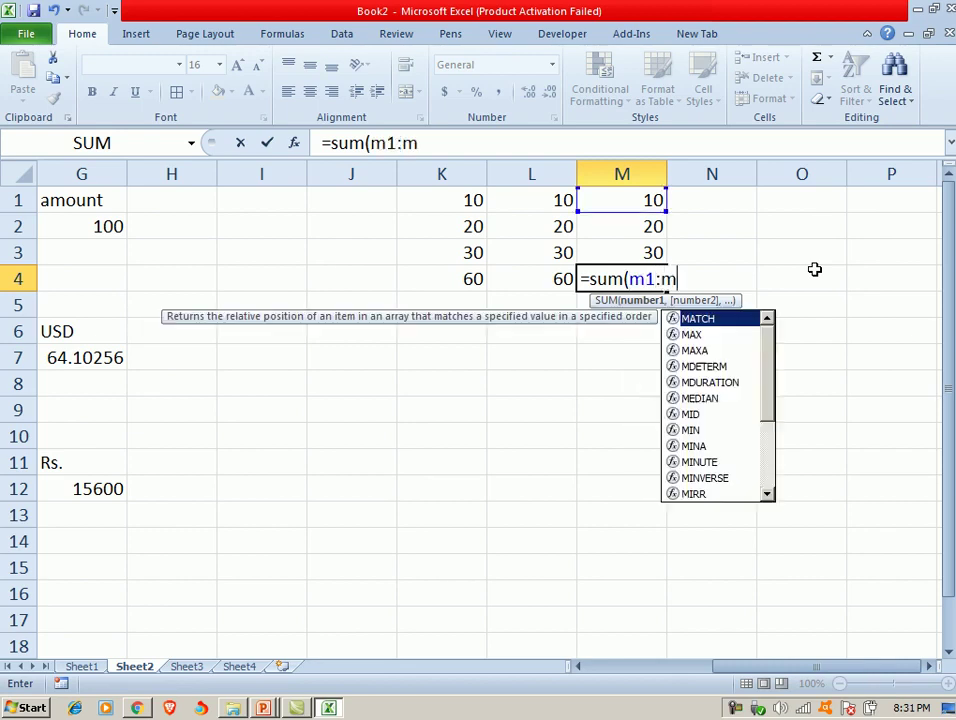
text(3))
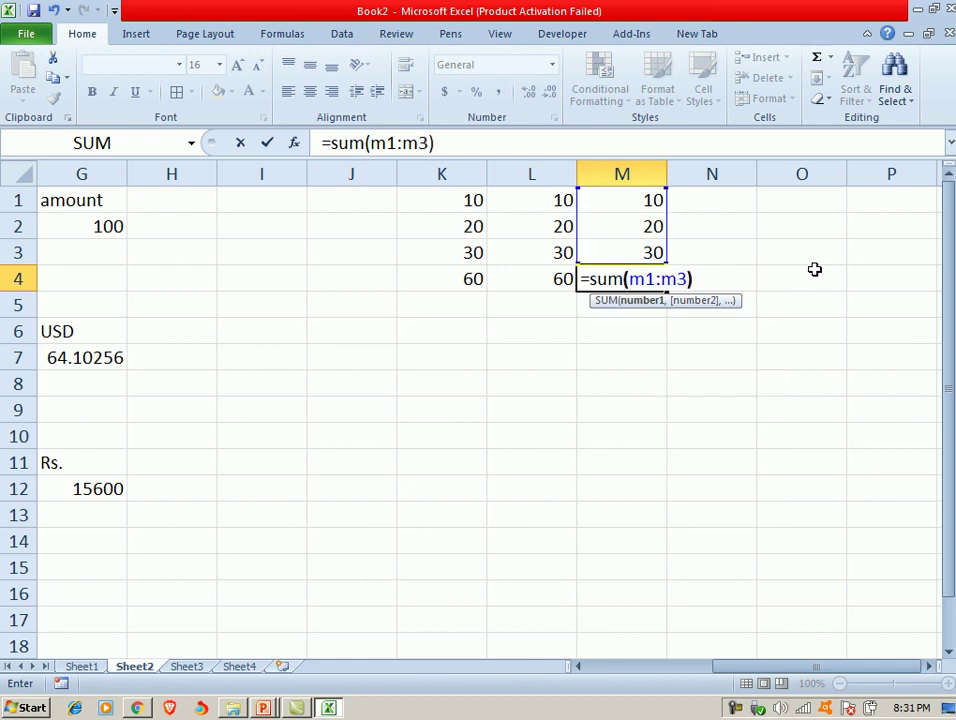
key(Return)
mouse_move(623, 207)
mouse_down()
mouse_move(667, 262)
mouse_move(730, 278)
mouse_up()
- Total column N in N4 with =N1+N2+N3, showing 60
click(730, 278)
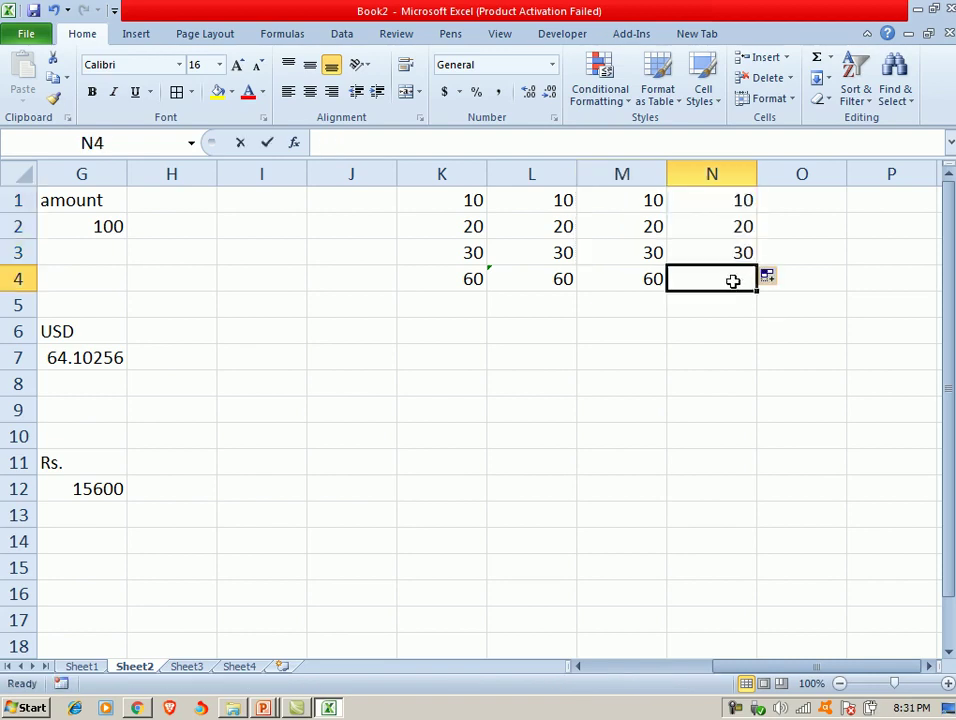
text(=)
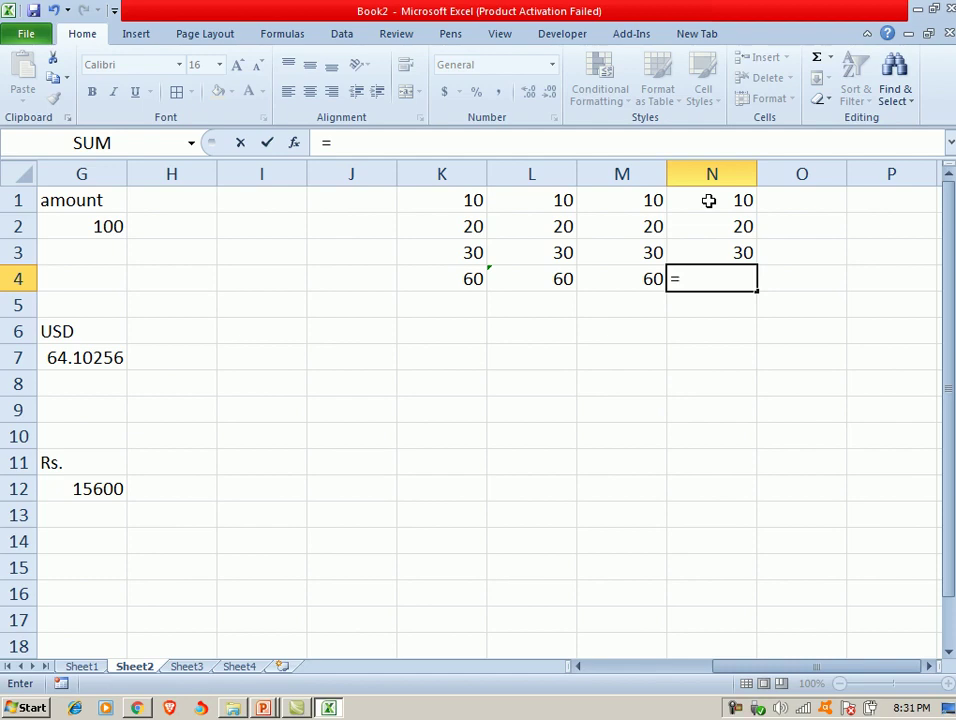
click(708, 201)
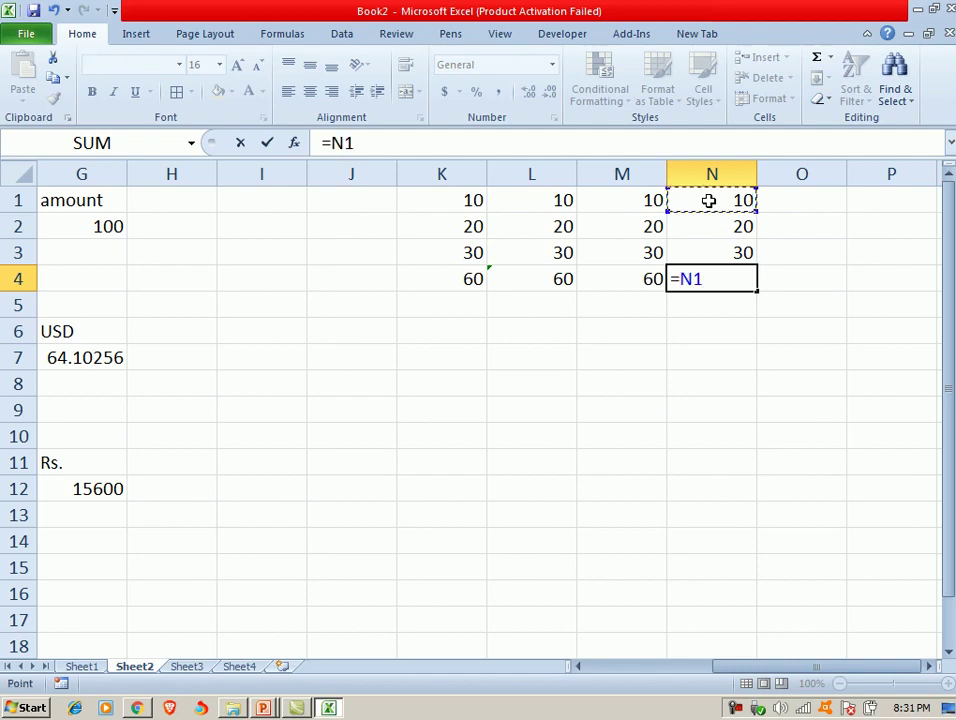
text(+)
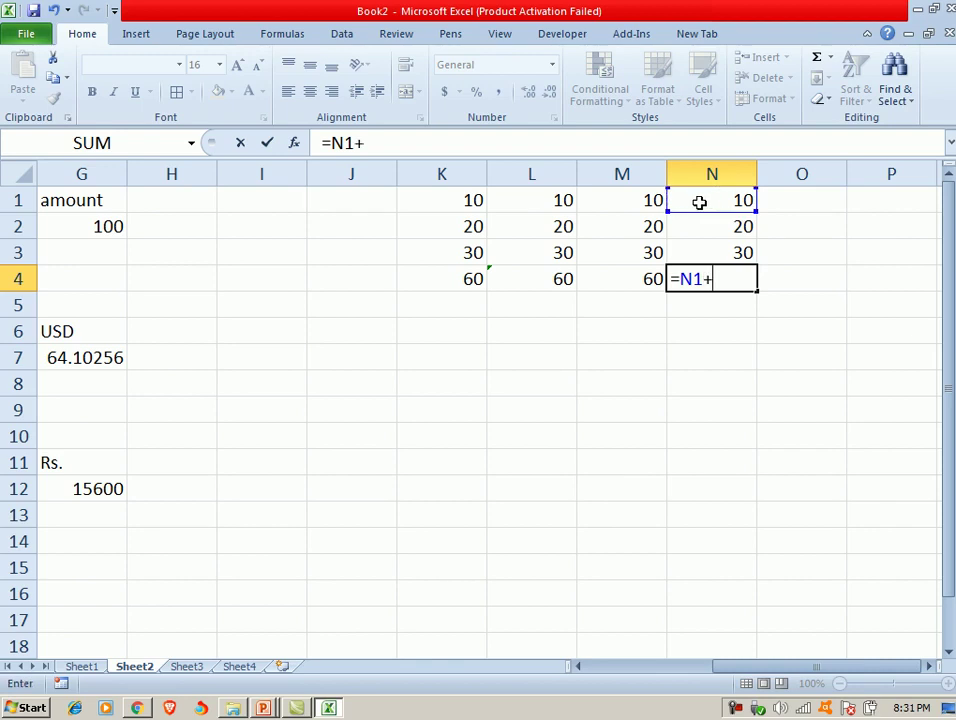
click(708, 224)
text(+)
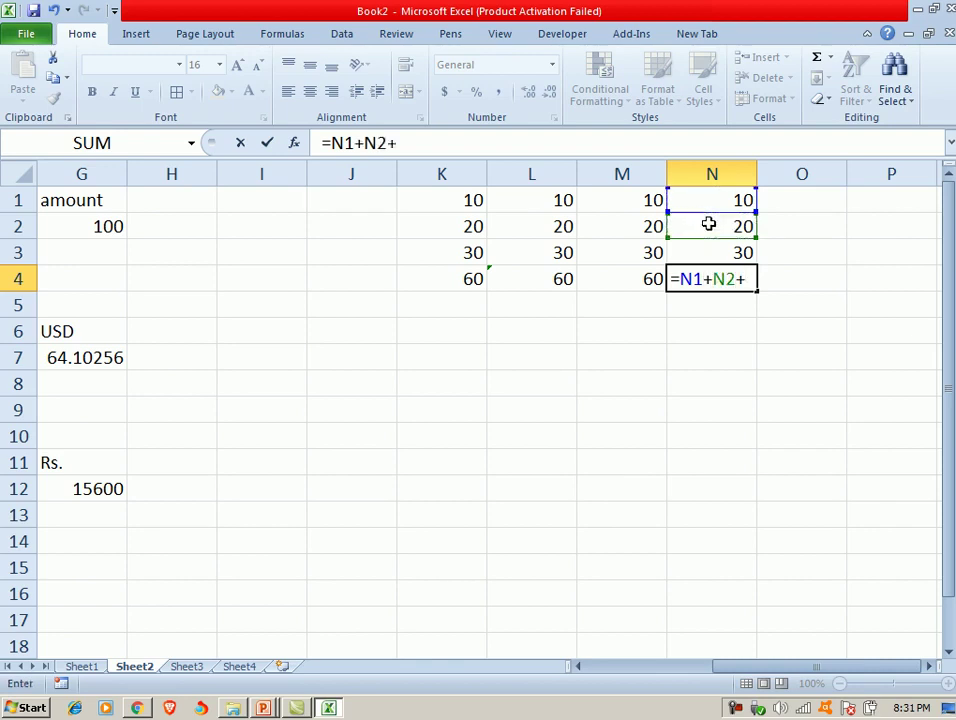
click(700, 251)
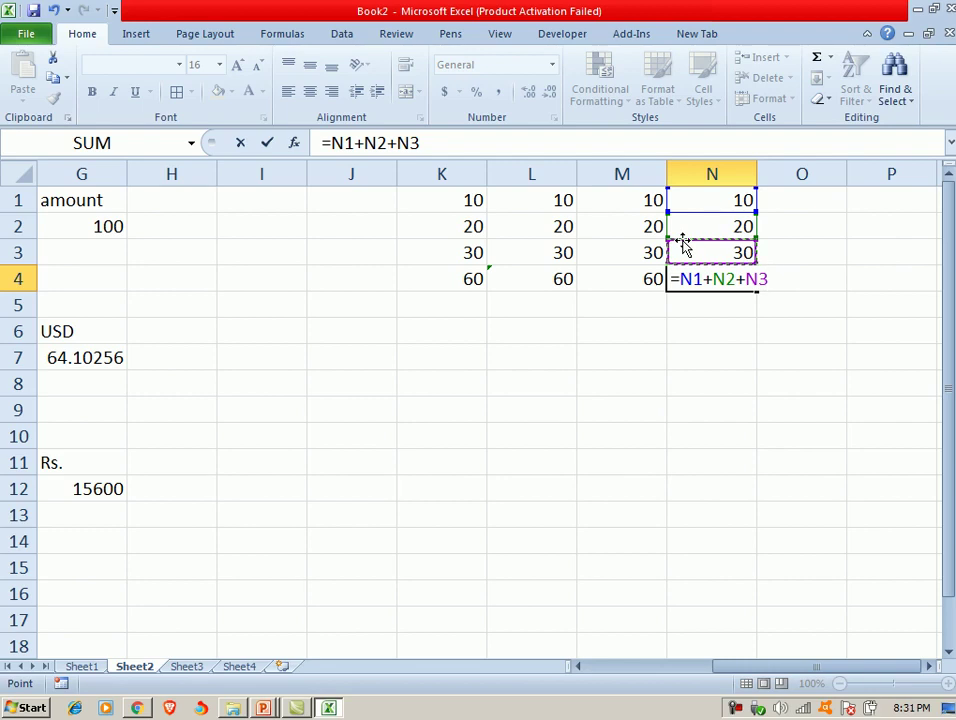
key(Return)
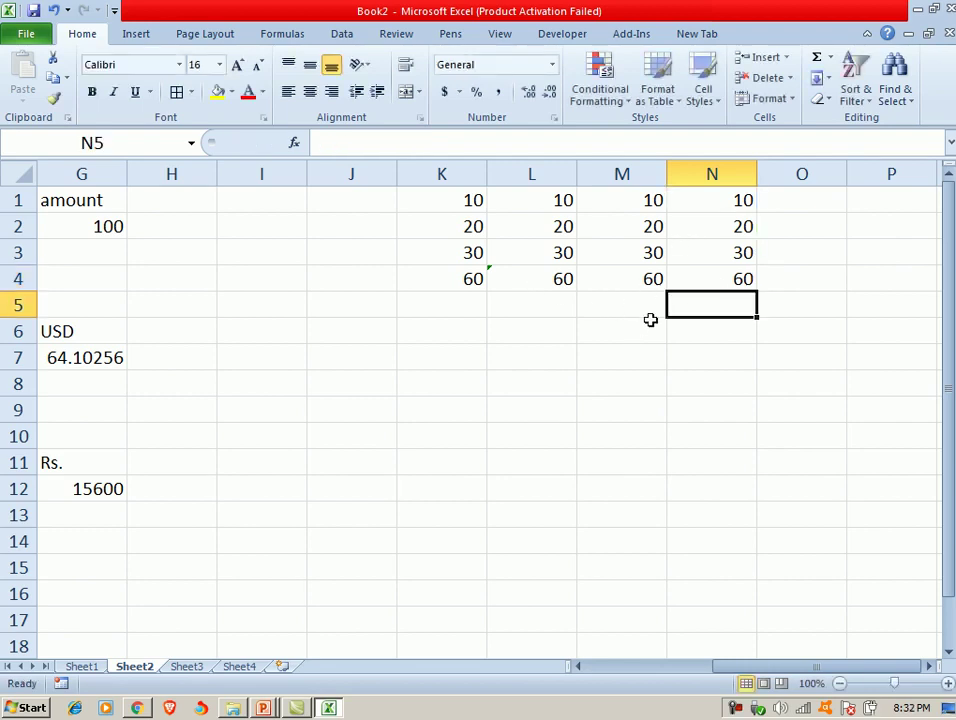
click(733, 278)
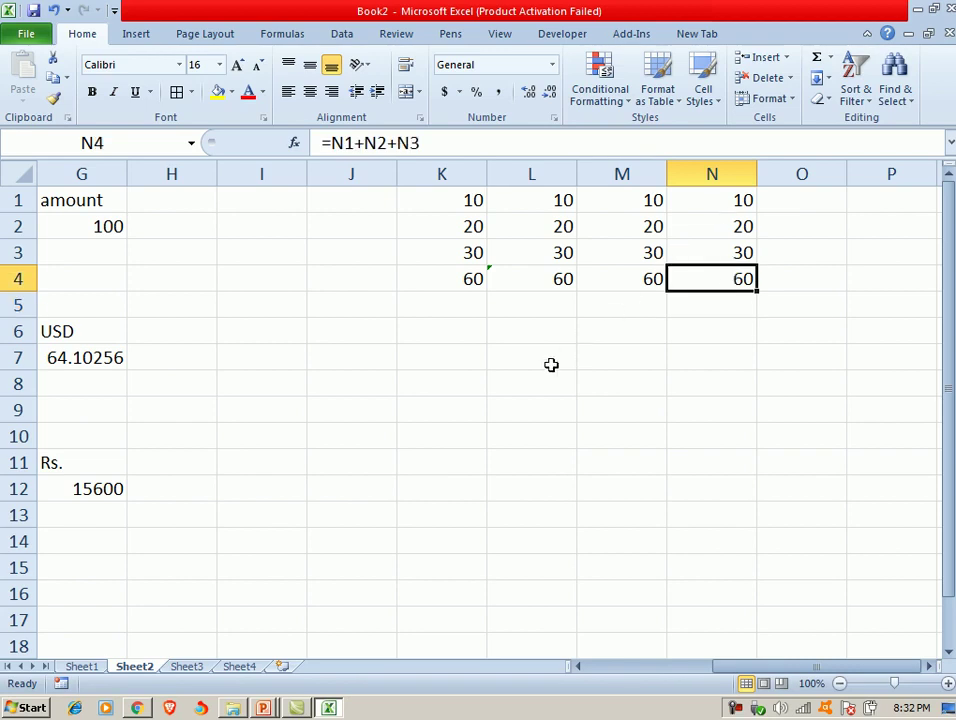
- Enter =200-50, =100/5 and =10+50-2*8/2 in K8:K10, giving 150, 20 and 52
click(513, 380)
click(440, 378)
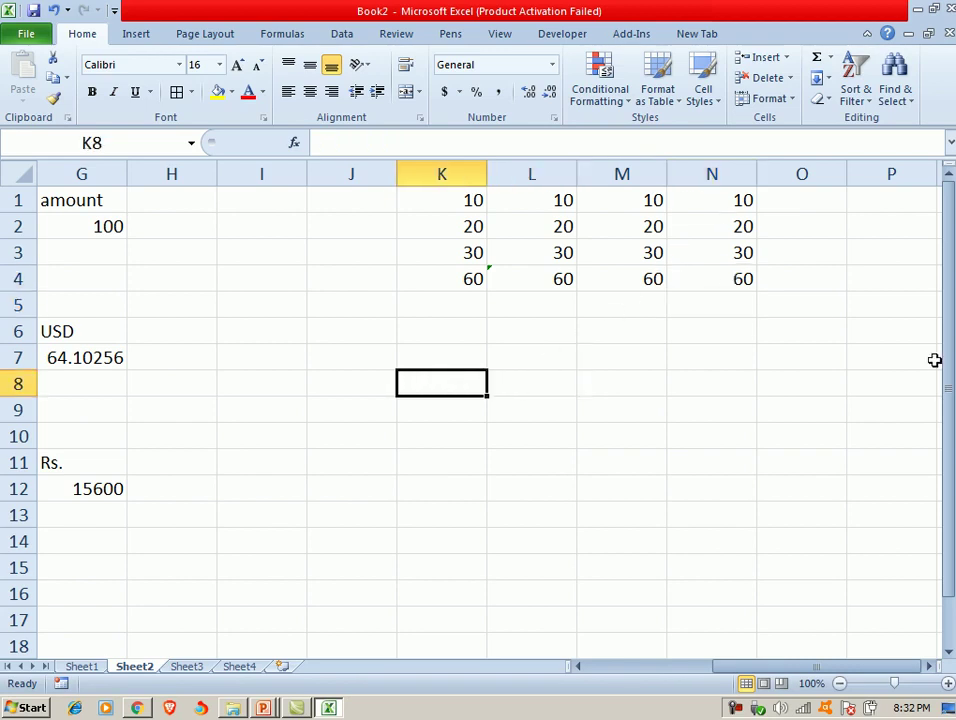
text(=2)
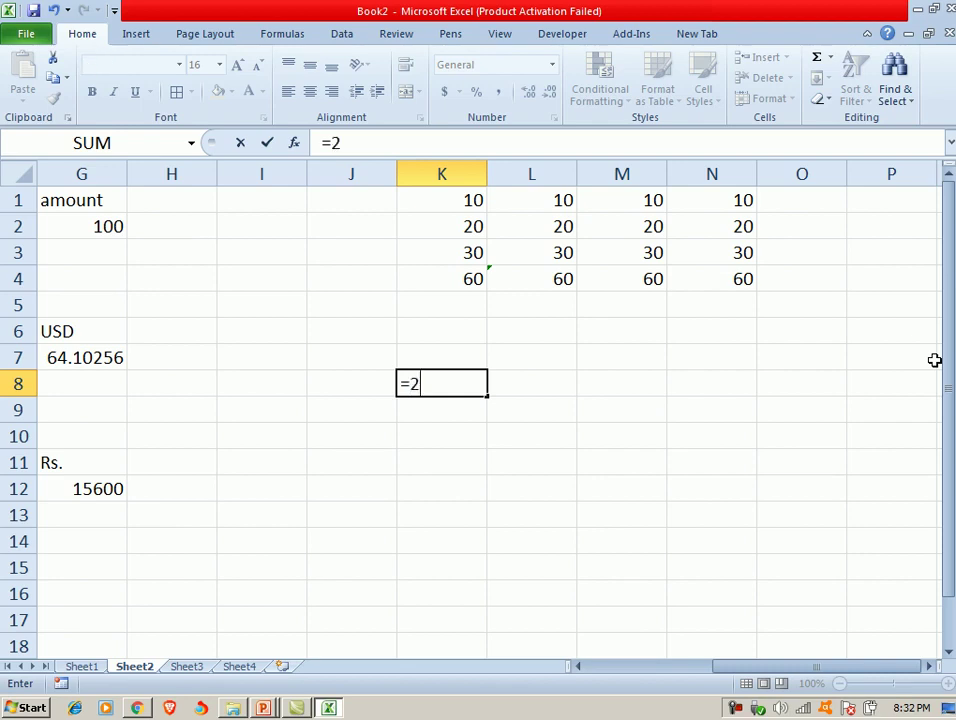
text(00)
text(-50)
key(Return)
text(=100/5)
key(Return)
text(=)
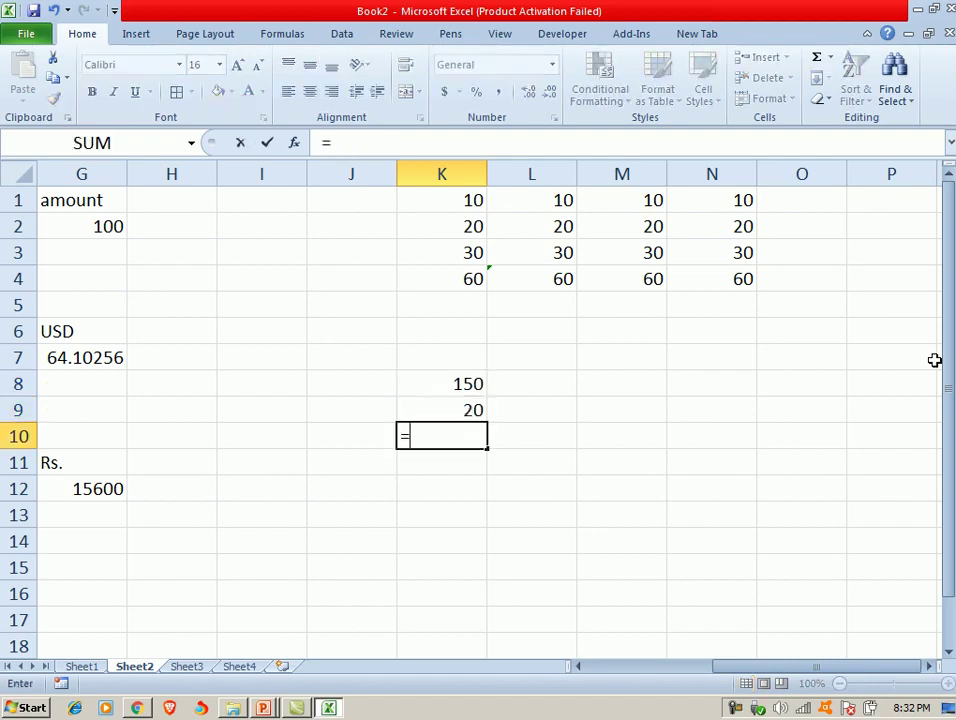
text(1)
text(0+)
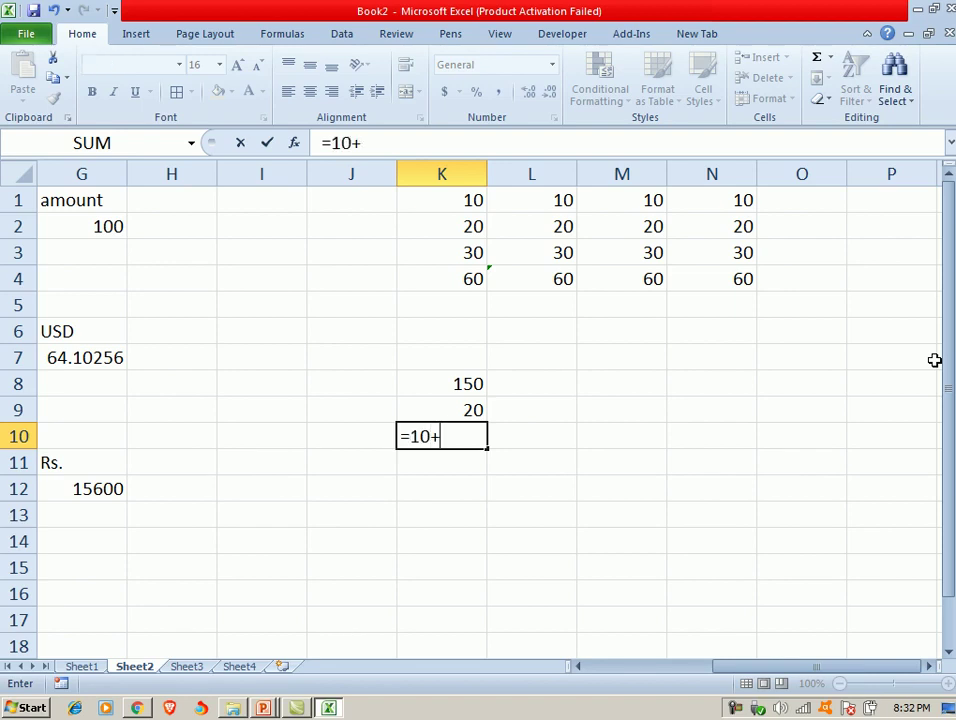
text(50-2*)
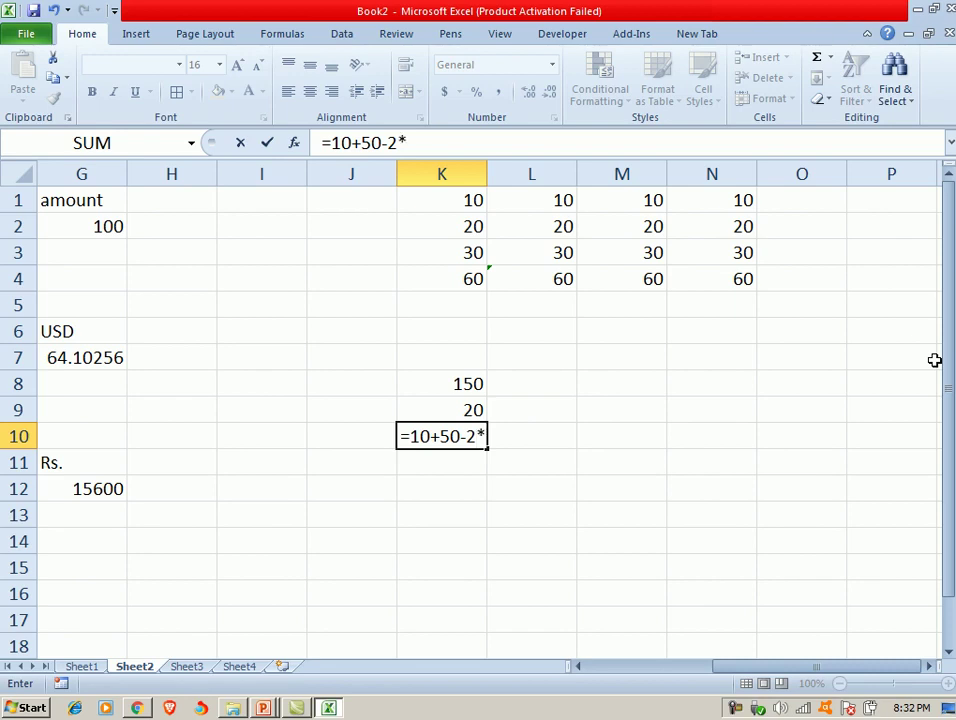
text(8/2)
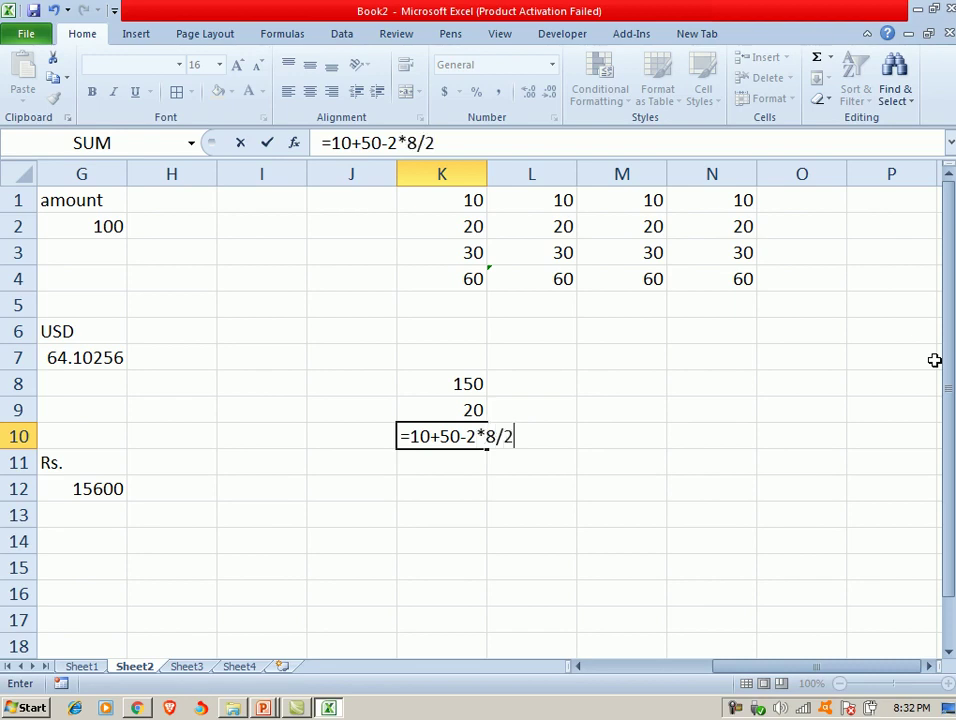
key(Return)
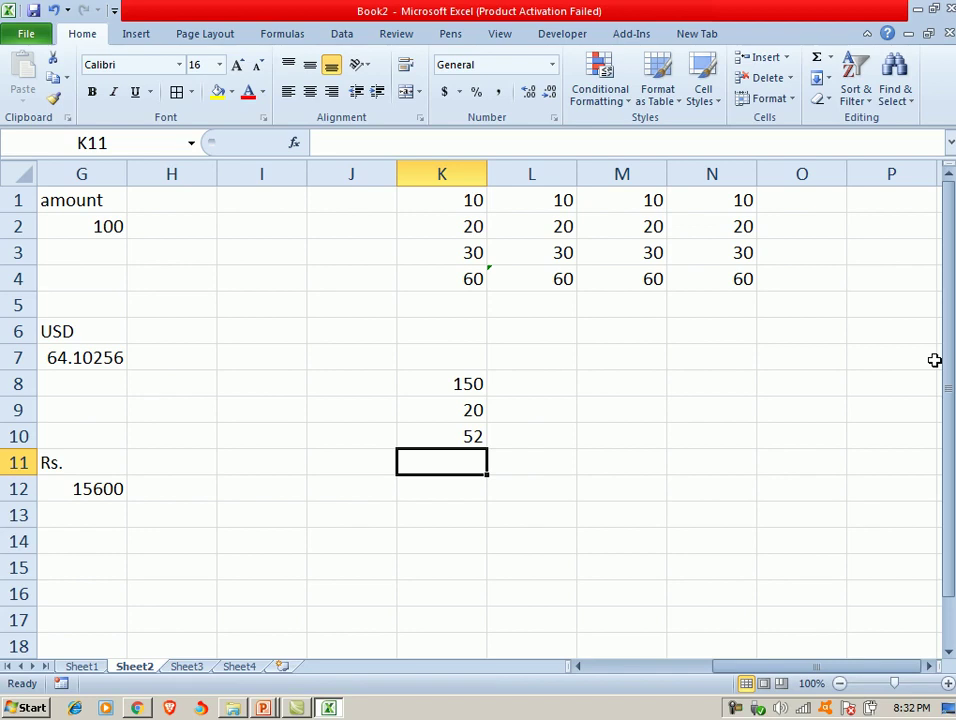
click(425, 433)
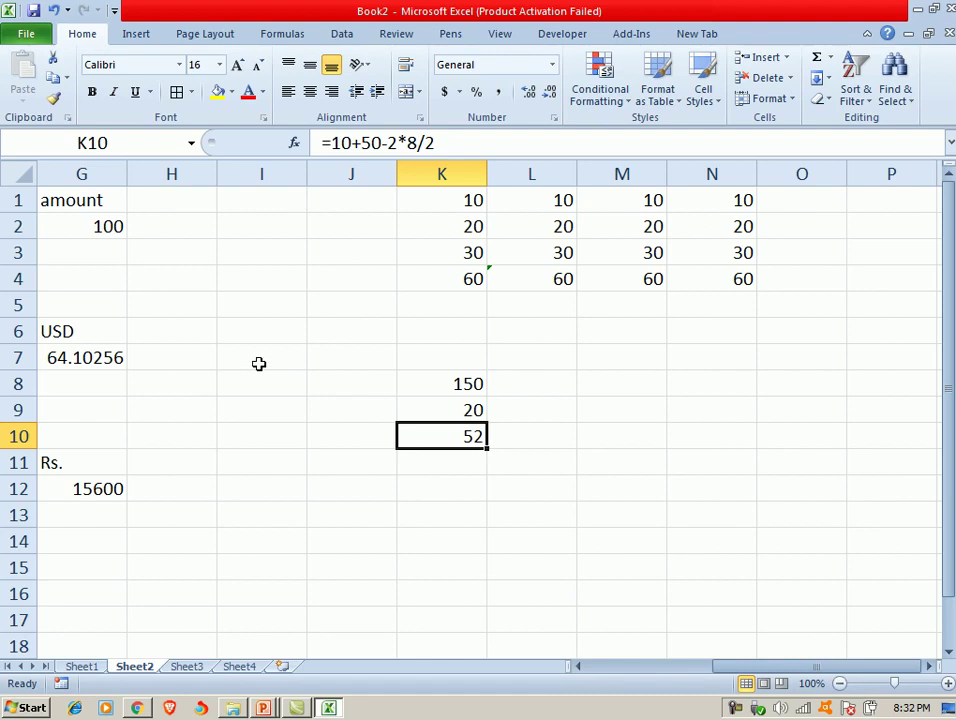
click(262, 356)
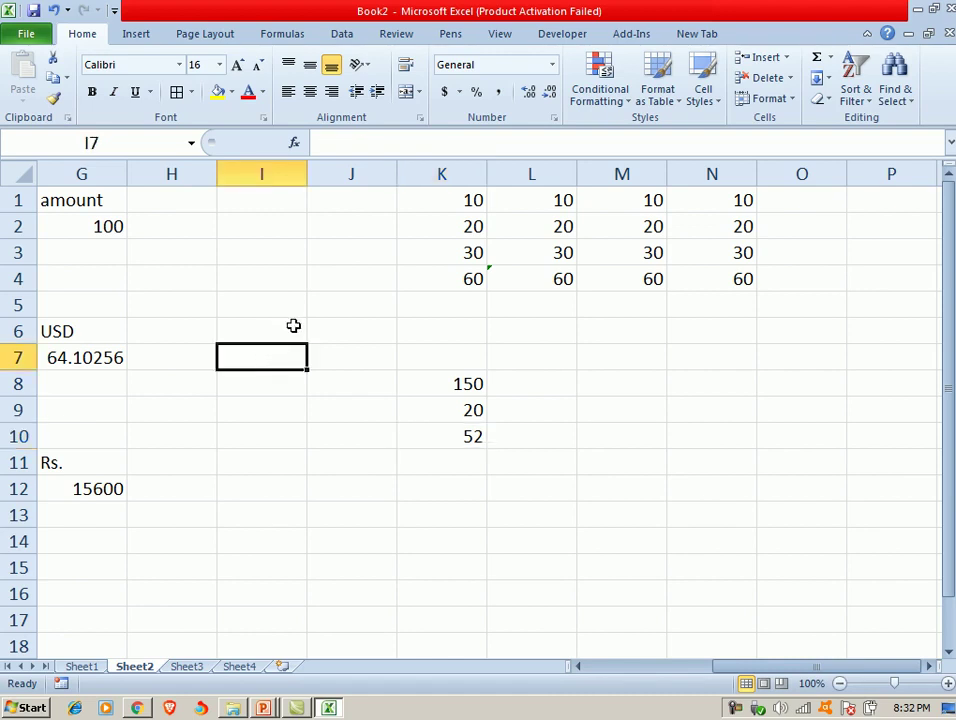
click(455, 429)
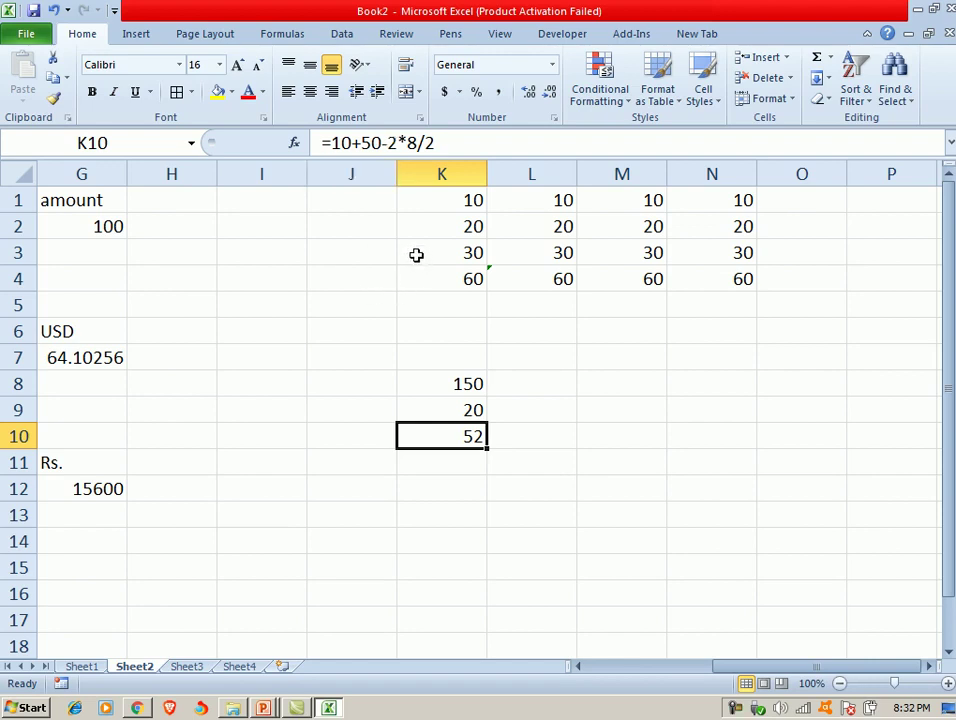
click(515, 386)
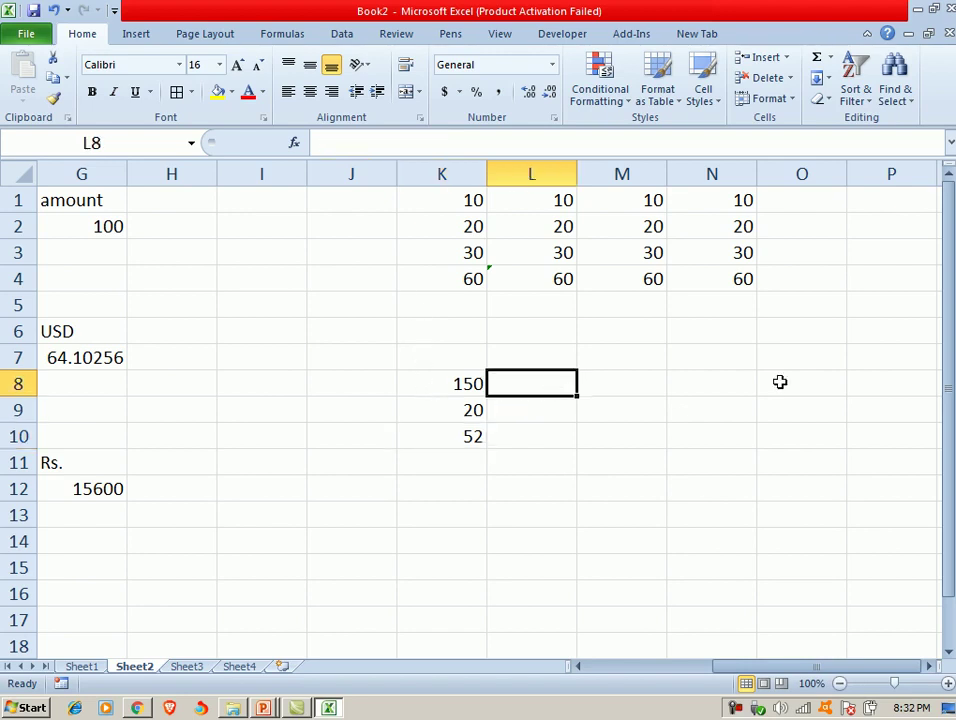
- Enter =2^2+3^2 in M8 so it shows 13
key(Down)
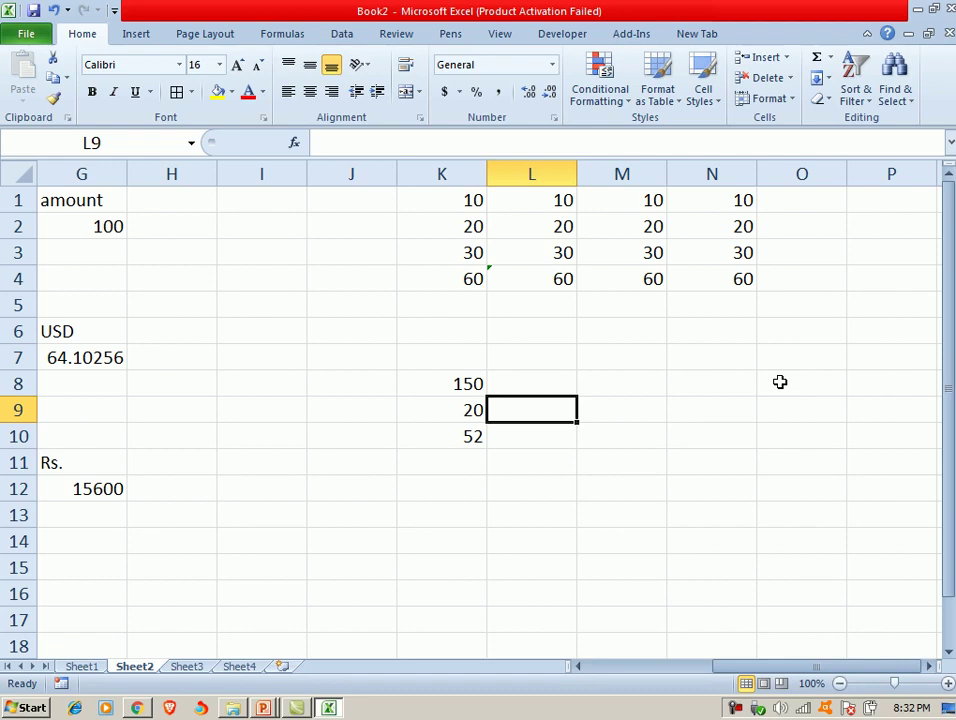
key(Right)
key(Up)
key(Up)
key(Down)
text(=)
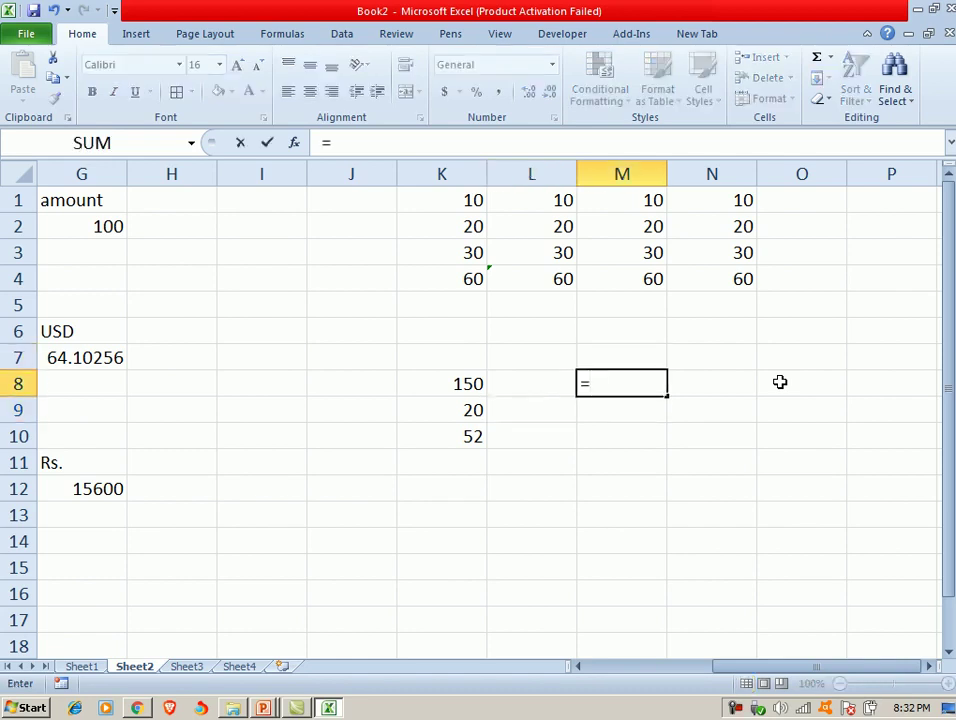
text(2*2)
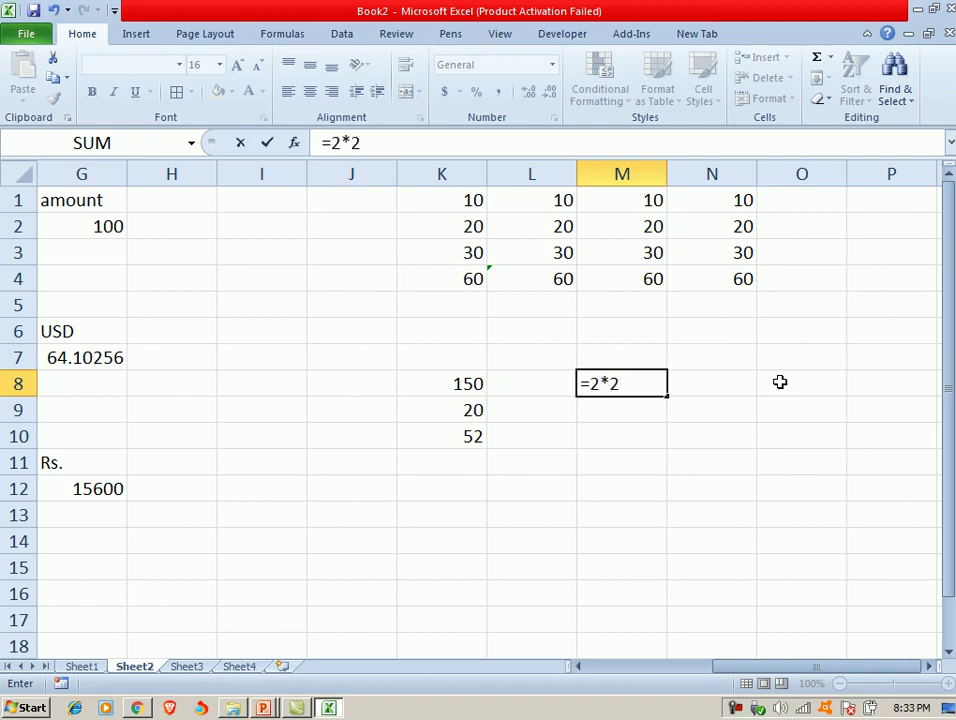
key(BackSpace)
key(BackSpace)
text(^2+3)
text(^)
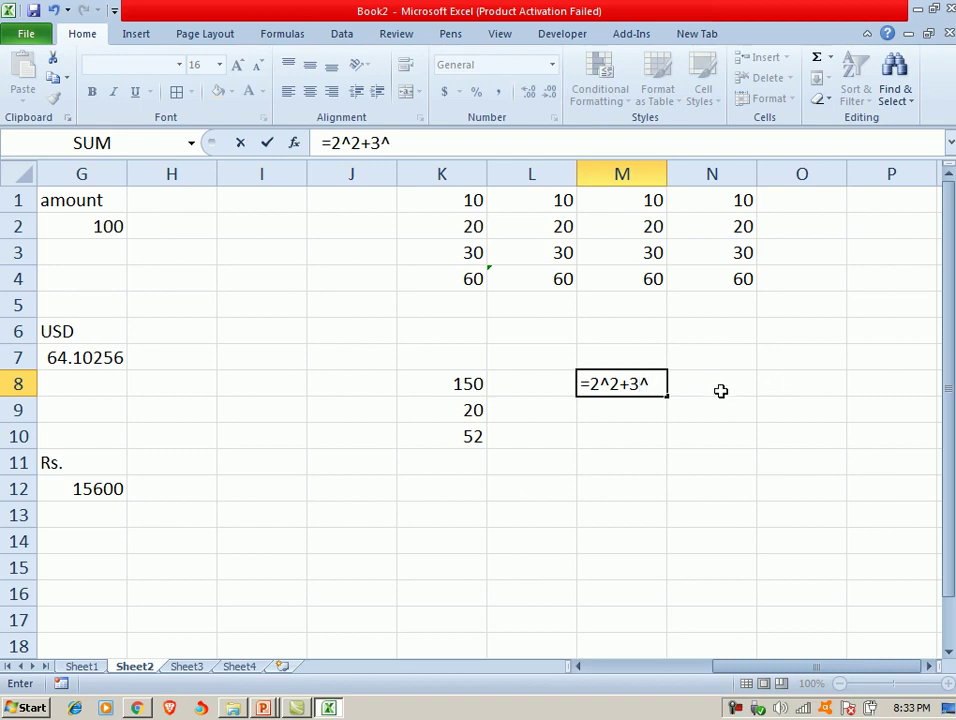
text(2)
key(Return)
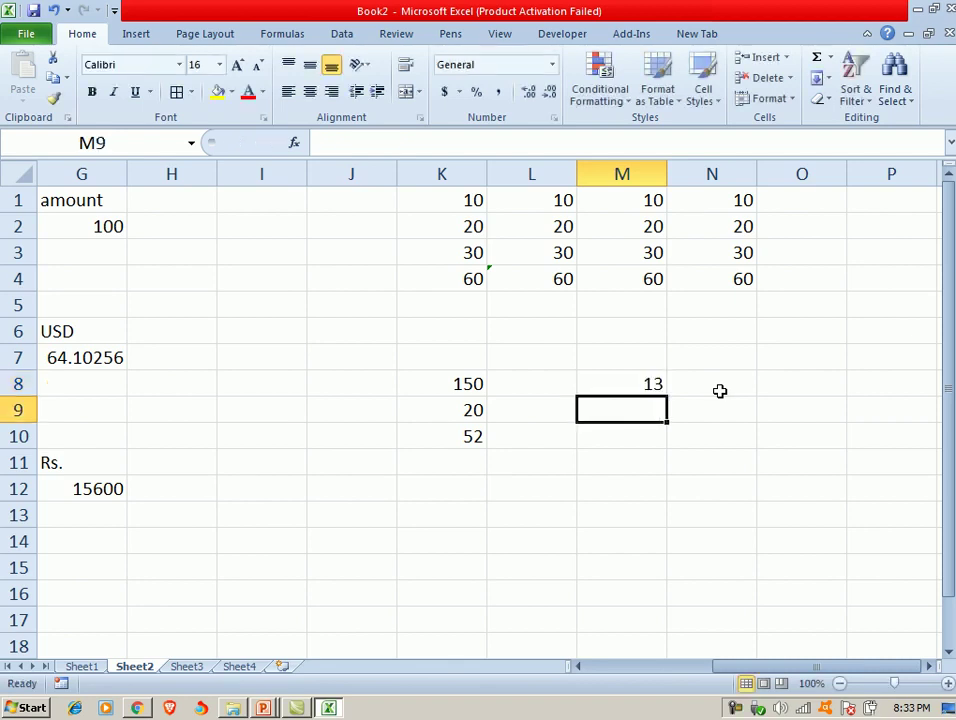
click(277, 378)
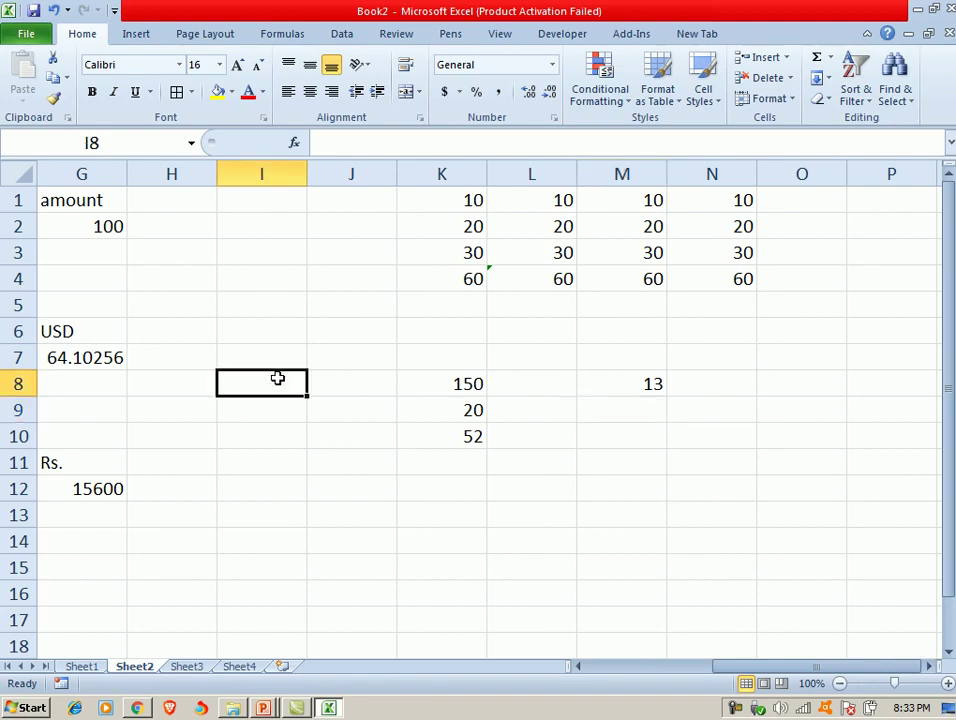
key(Left)
- Jump back to column A and look over the zakat, GST and currency tables
key(Home)
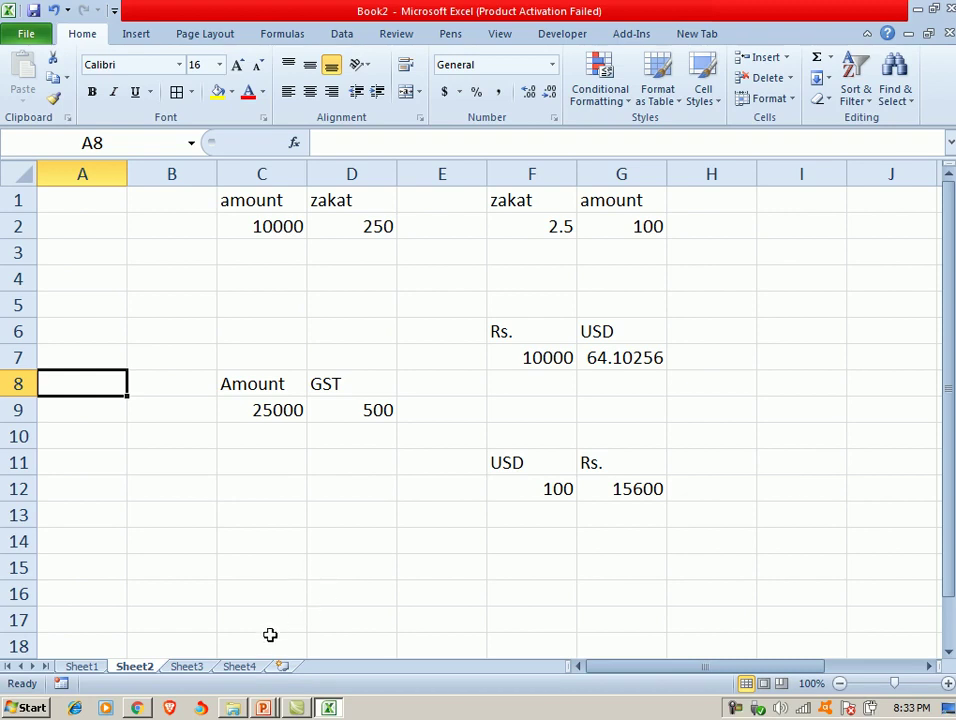
click(326, 543)
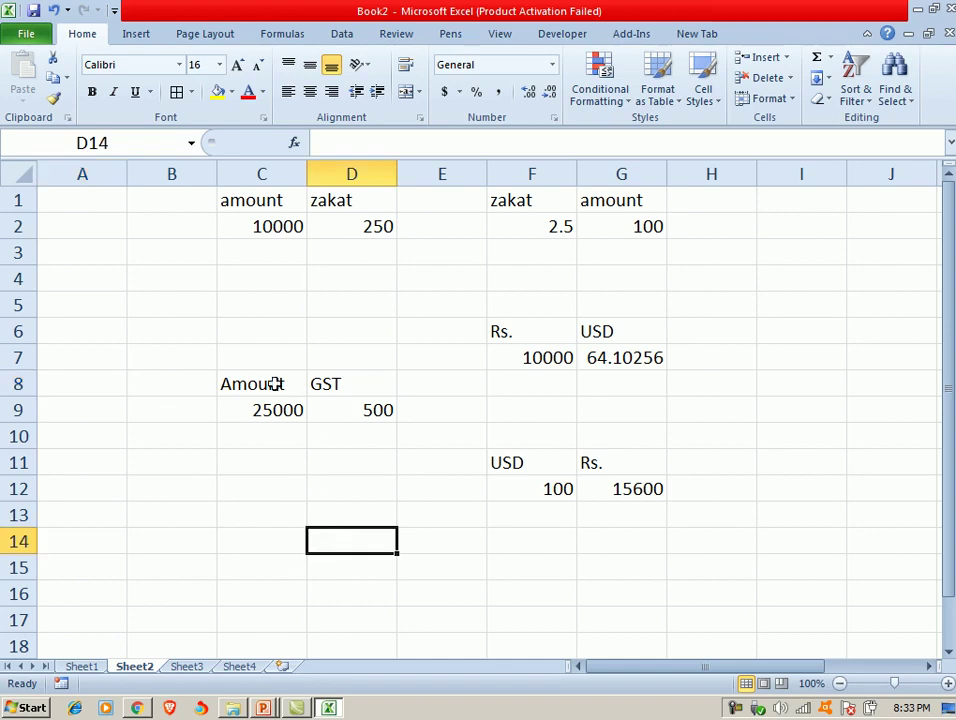
click(260, 350)
key(Down)
key(Down)
key(Up)
key(Up)
key(Up)
key(Up)
key(Up)
key(Up)
key(Up)
key(Up)
key(Down)
key(Down)
key(Down)
key(Down)
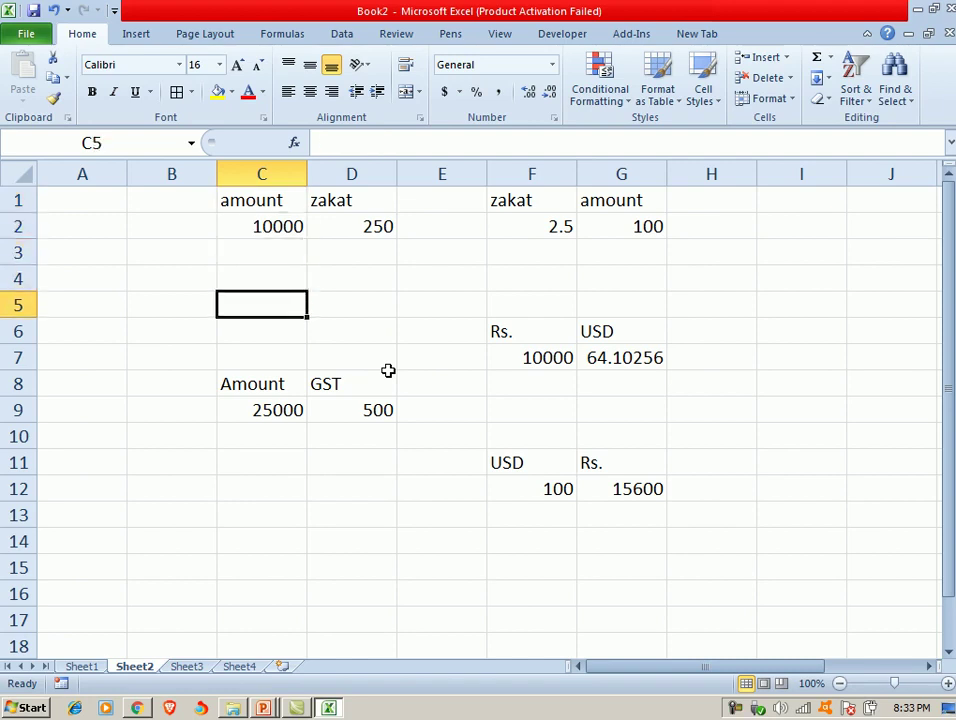
key(Down)
key(Down)
key(Down)
key(Down)
key(Down)
key(Down)
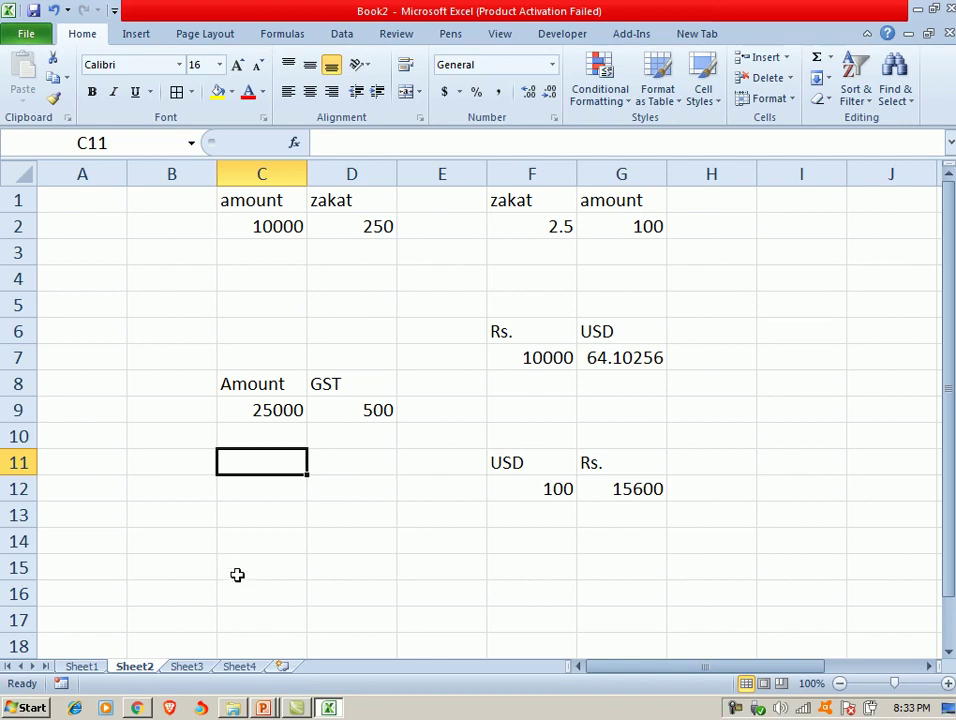
click(176, 406)
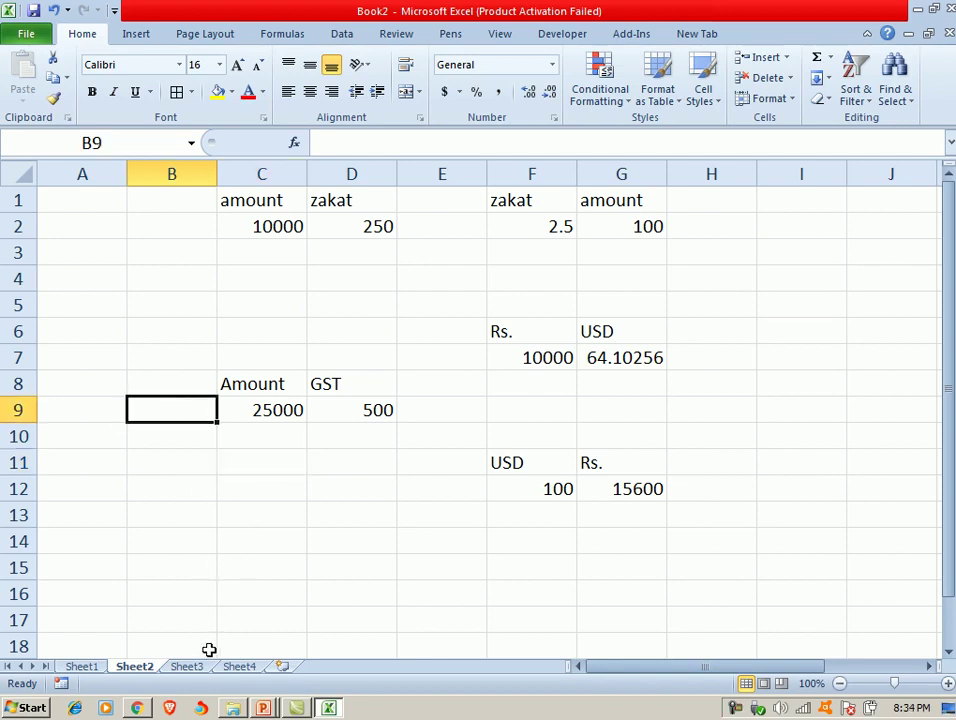
click(228, 517)
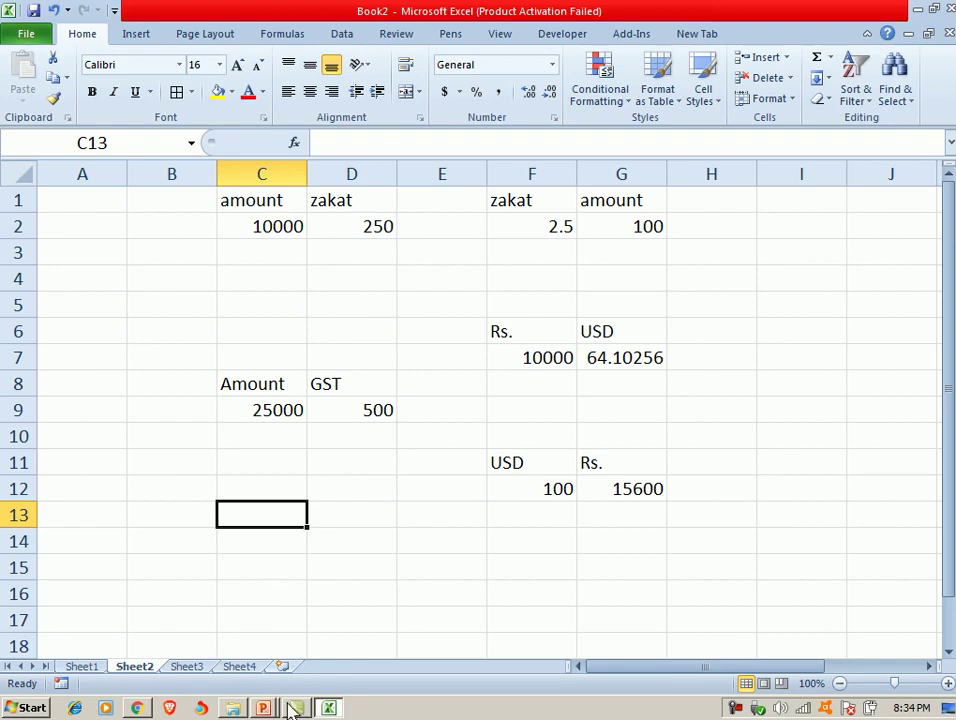
mouse_move(298, 708)
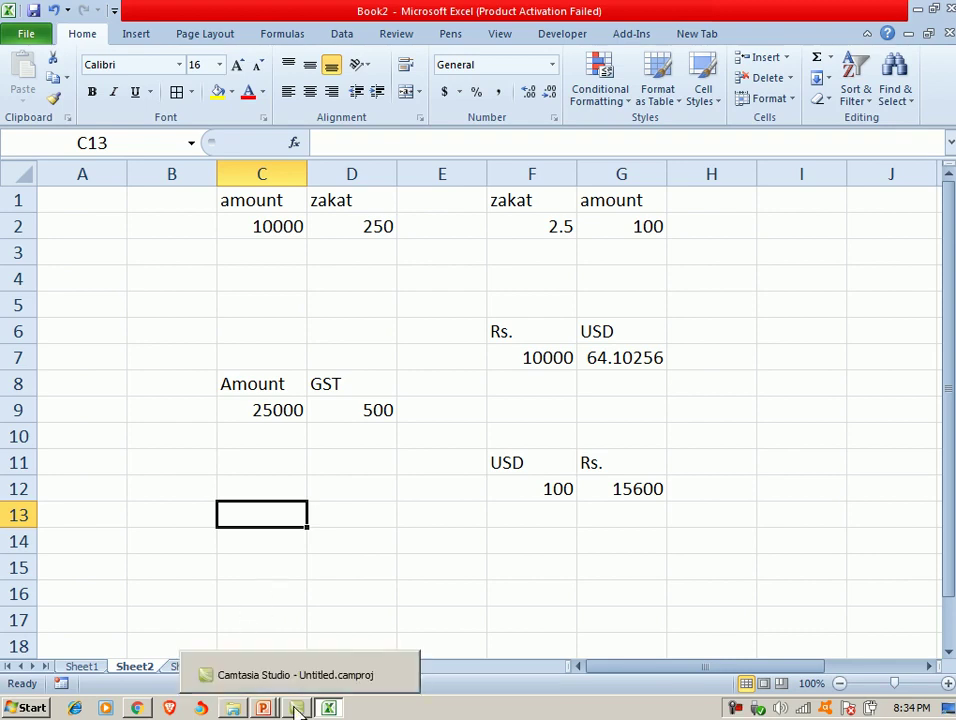